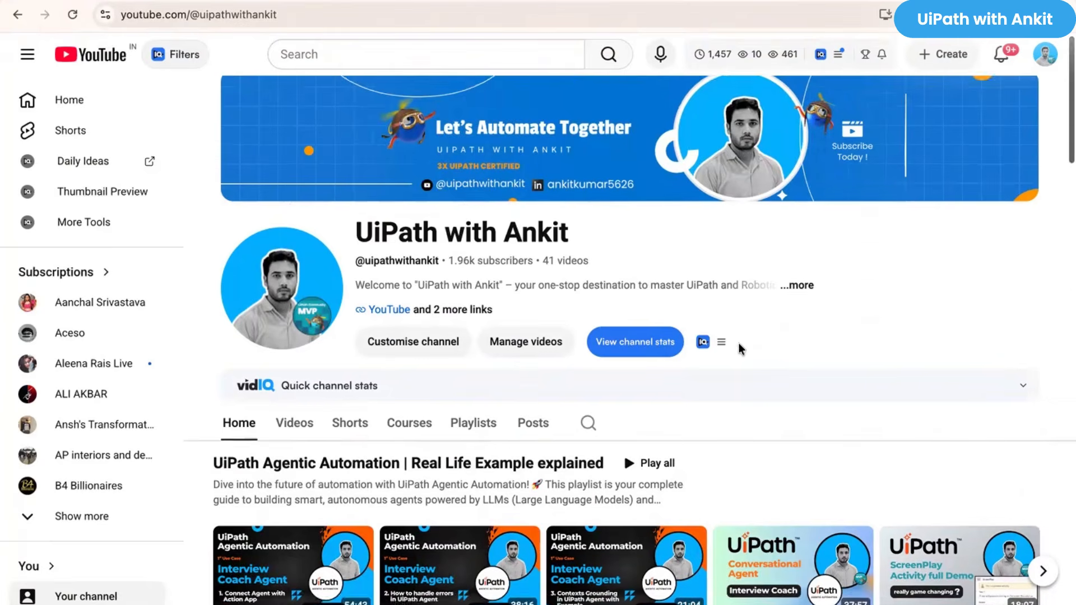
Step: Look through the YouTube channel's home page, including the videos in the "Maestro Flow in UiPath | Tutorial" playlist
{"action": "scroll", "coordinate": [822, 471], "scroll_direction": "down", "scroll_amount": 6}
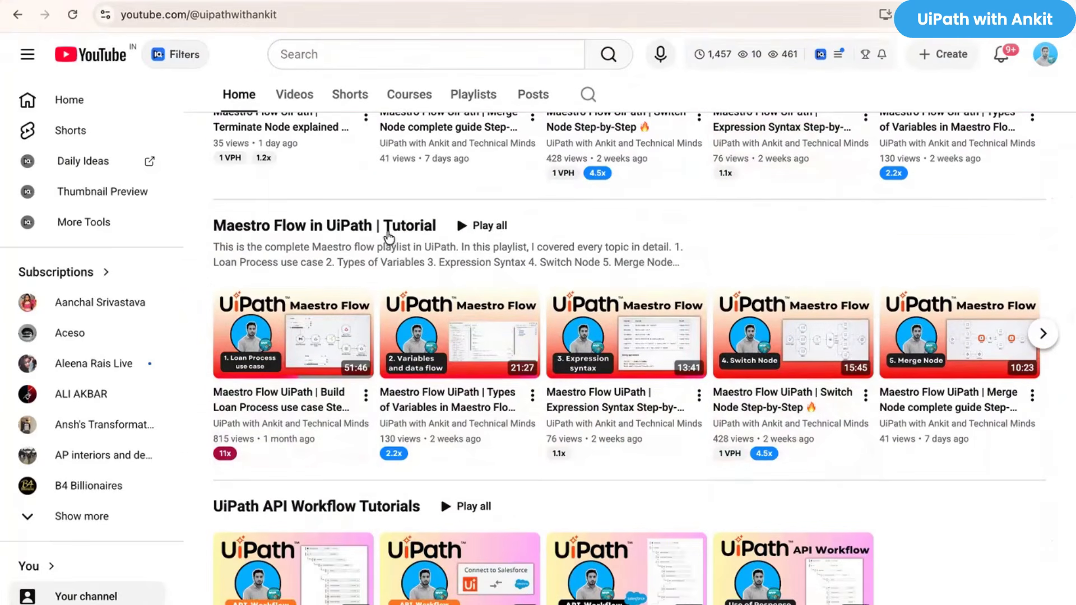
{"action": "left_click", "coordinate": [1041, 335]}
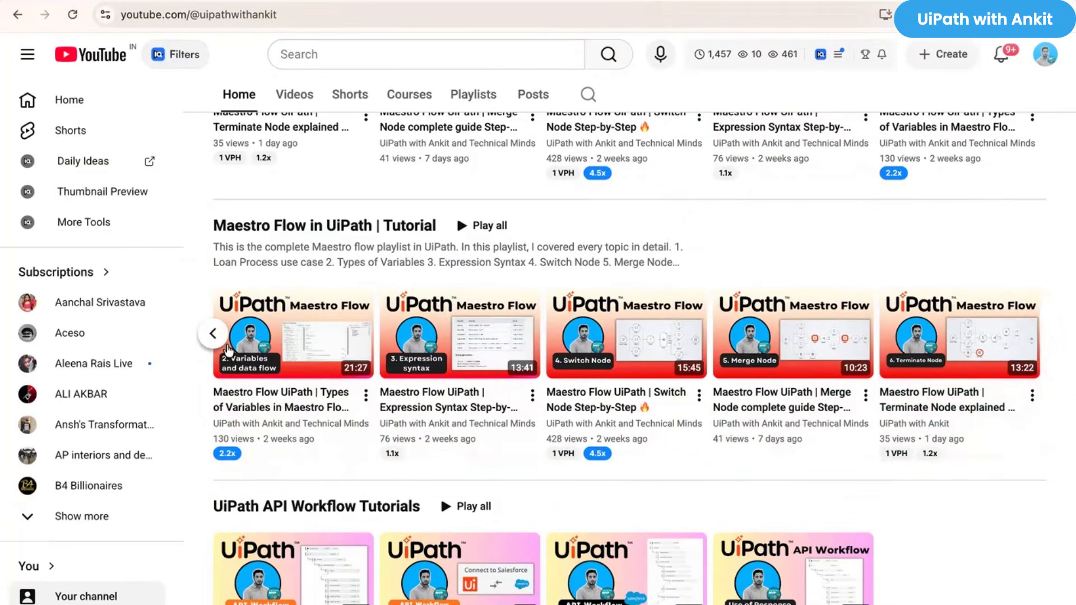
{"action": "left_click", "coordinate": [214, 335]}
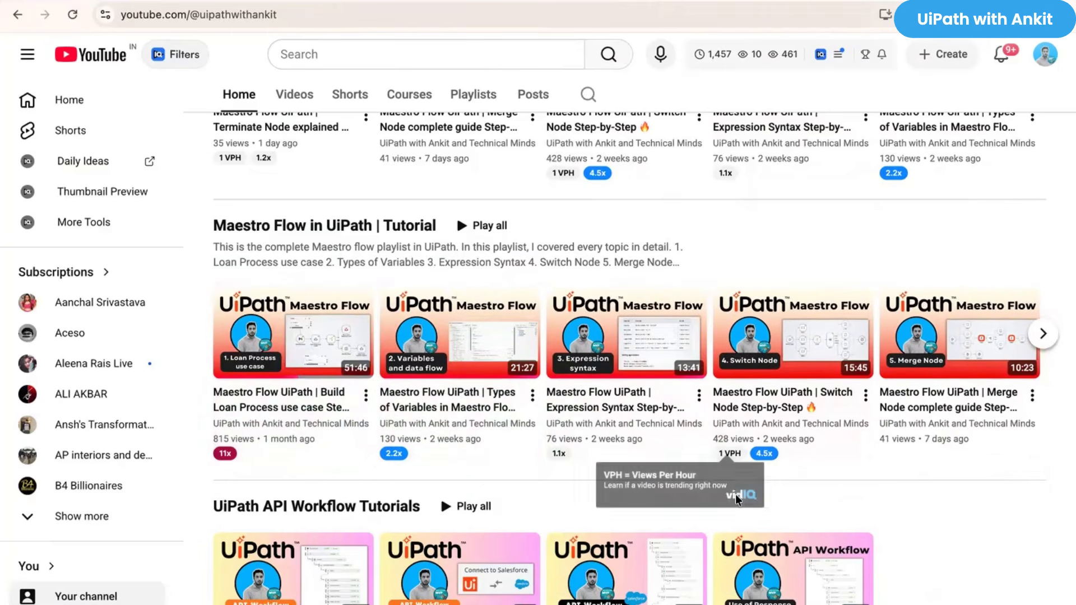
{"action": "scroll", "coordinate": [738, 499], "scroll_direction": "down", "scroll_amount": 3}
{"action": "scroll", "coordinate": [738, 499], "scroll_direction": "down", "scroll_amount": 3}
{"action": "scroll", "coordinate": [738, 500], "scroll_direction": "up", "scroll_amount": 10}
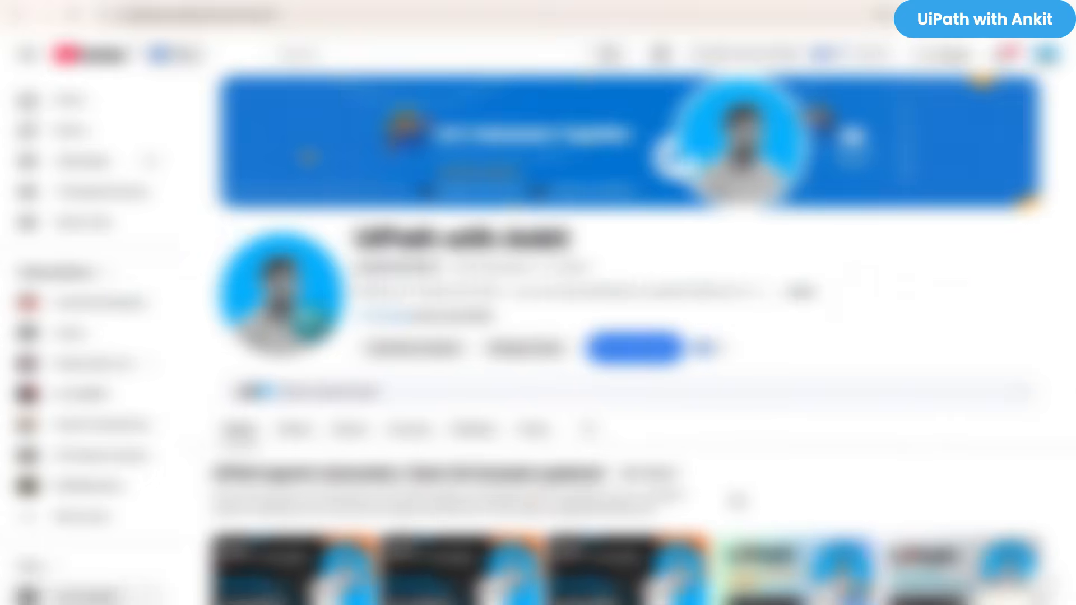
{"action": "scroll", "coordinate": [737, 501], "scroll_direction": "down", "scroll_amount": 11}
{"action": "scroll", "coordinate": [737, 501], "scroll_direction": "down", "scroll_amount": 1}
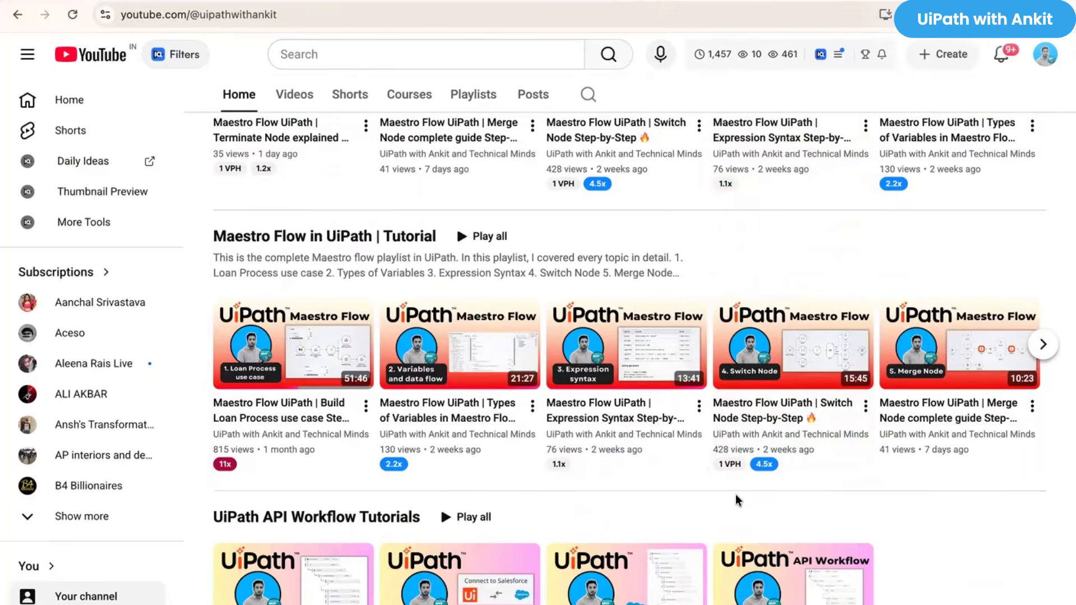
{"action": "scroll", "coordinate": [779, 258], "scroll_direction": "up", "scroll_amount": 8}
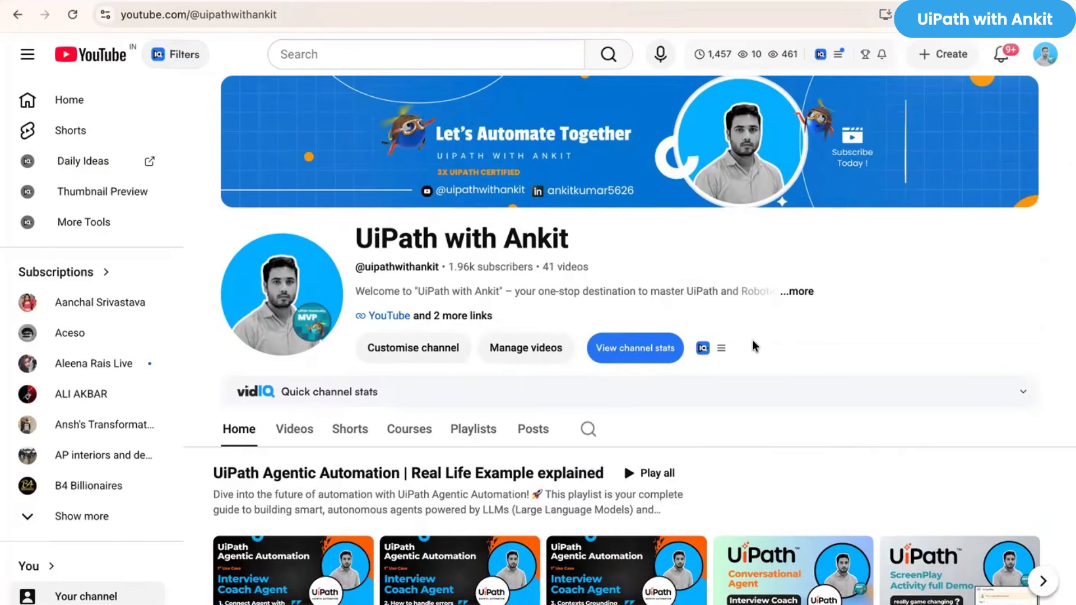
{"action": "scroll", "coordinate": [753, 340], "scroll_direction": "down", "scroll_amount": 10}
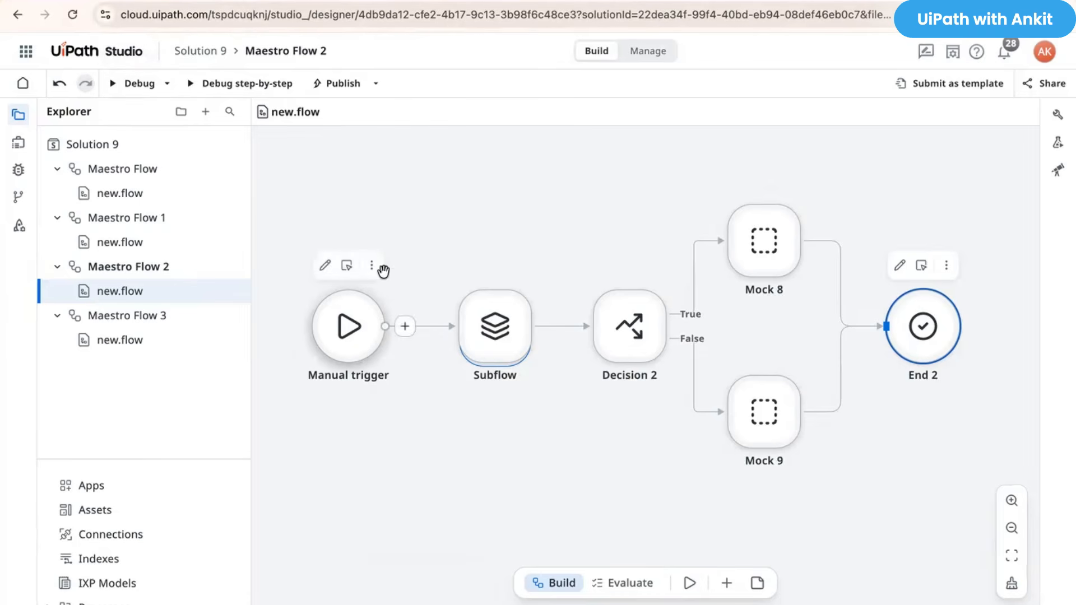
Step: Switch to UiPath Studio and add a new Maestro Flow project to Solution 9, keeping the suggested name
{"action": "left_click", "coordinate": [205, 111]}
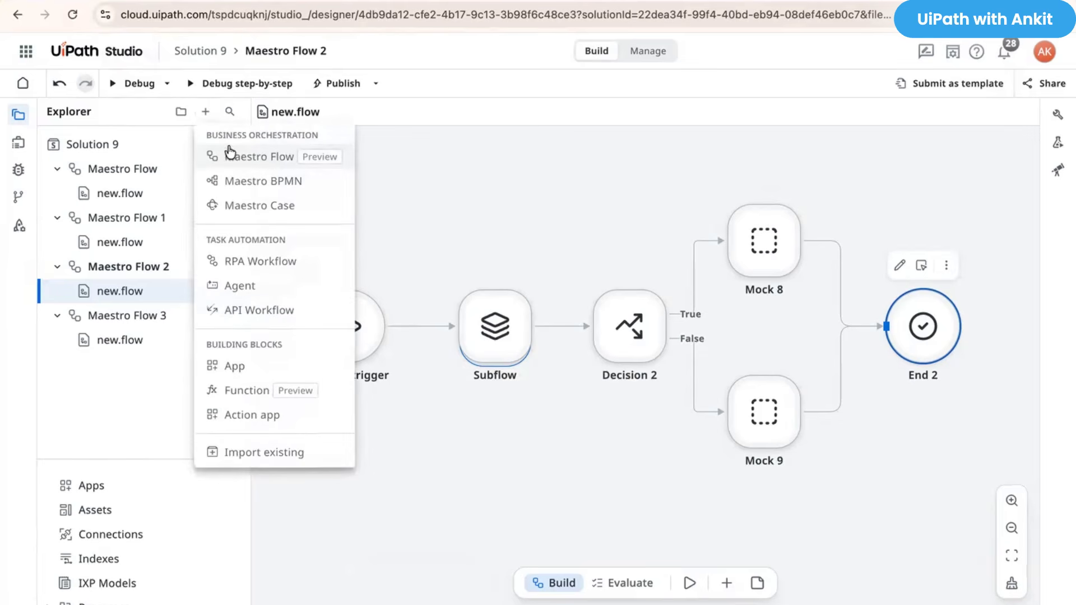
{"action": "left_click", "coordinate": [247, 158]}
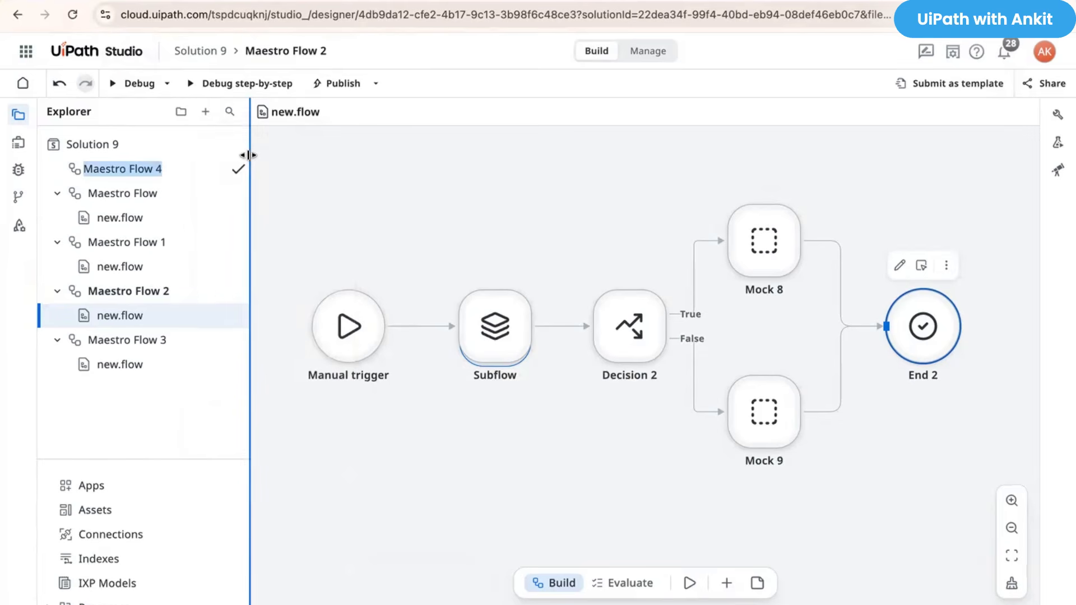
{"action": "left_click", "coordinate": [238, 169]}
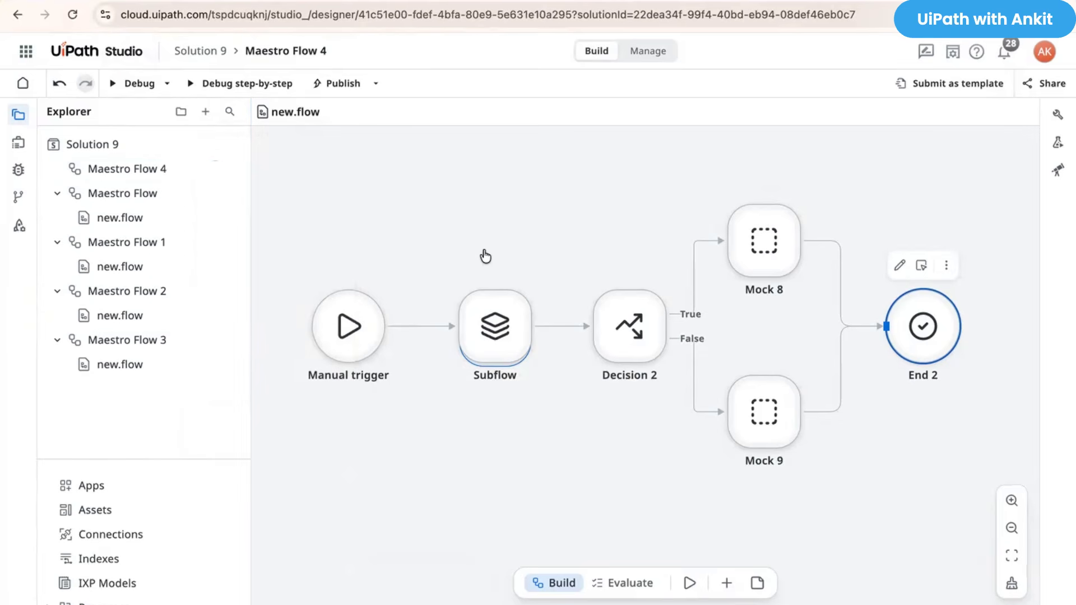
Step: Add two parallel Mock nodes, both connected directly to the Manual trigger of the new flow
{"action": "left_click", "coordinate": [413, 290]}
{"action": "type", "text": "mock"}
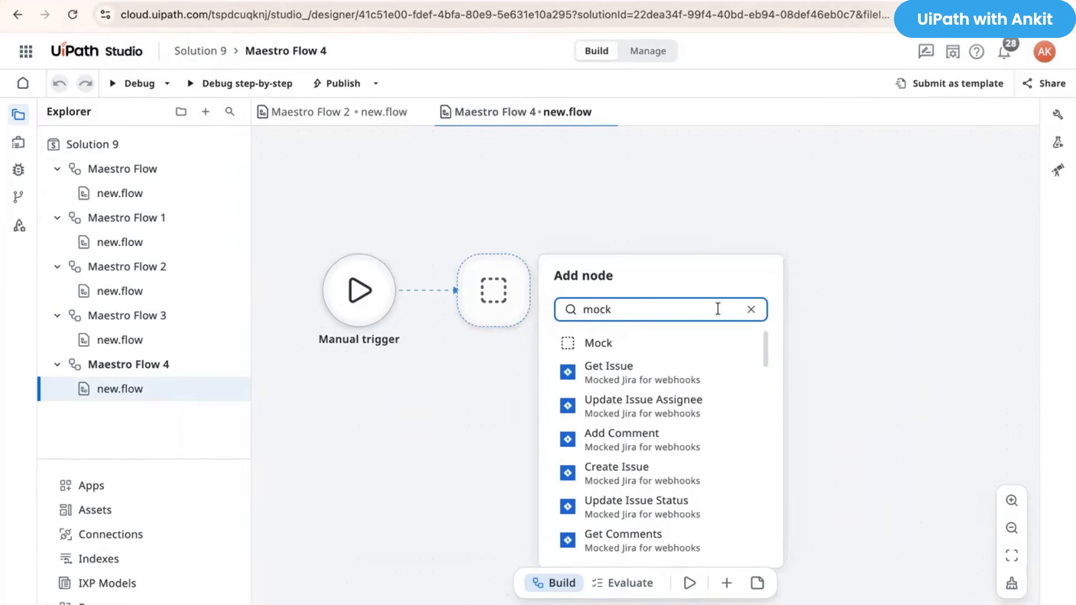
{"action": "left_click", "coordinate": [655, 344]}
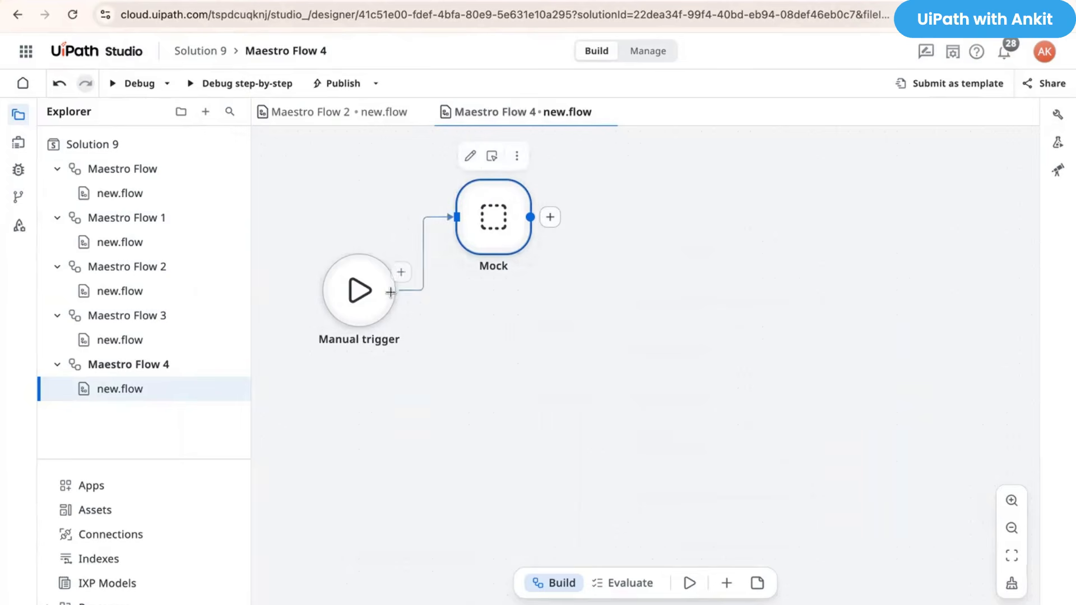
{"action": "left_click", "coordinate": [414, 292]}
{"action": "type", "text": "mock"}
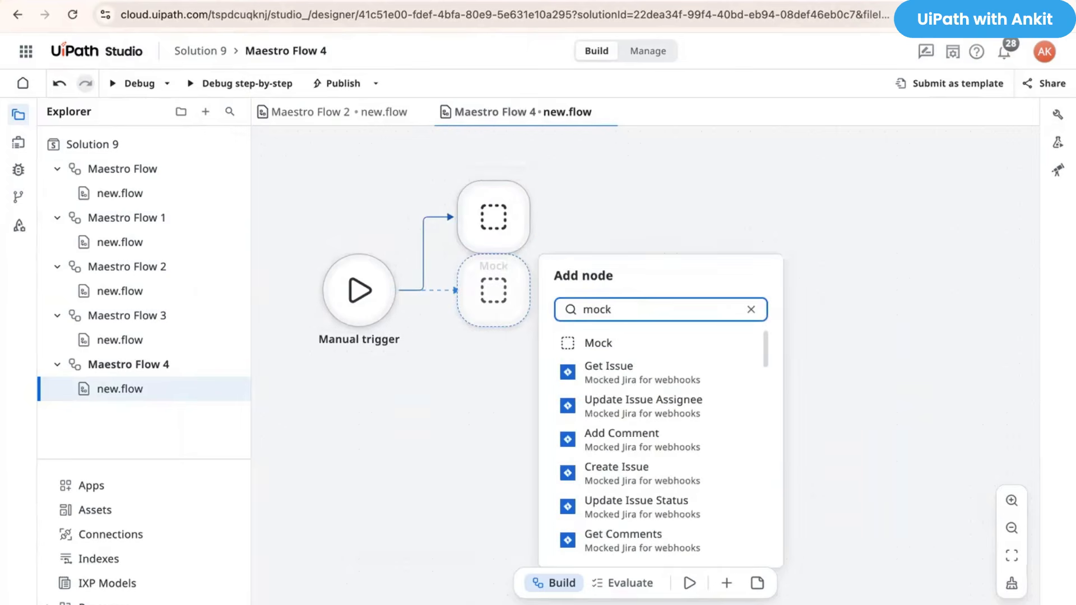
{"action": "left_click", "coordinate": [576, 343]}
Step: Add a Merge node after the first Mock node and connect Mock 2 to it as well
{"action": "left_click", "coordinate": [553, 218]}
{"action": "type", "text": "merg"}
{"action": "left_click", "coordinate": [750, 270]}
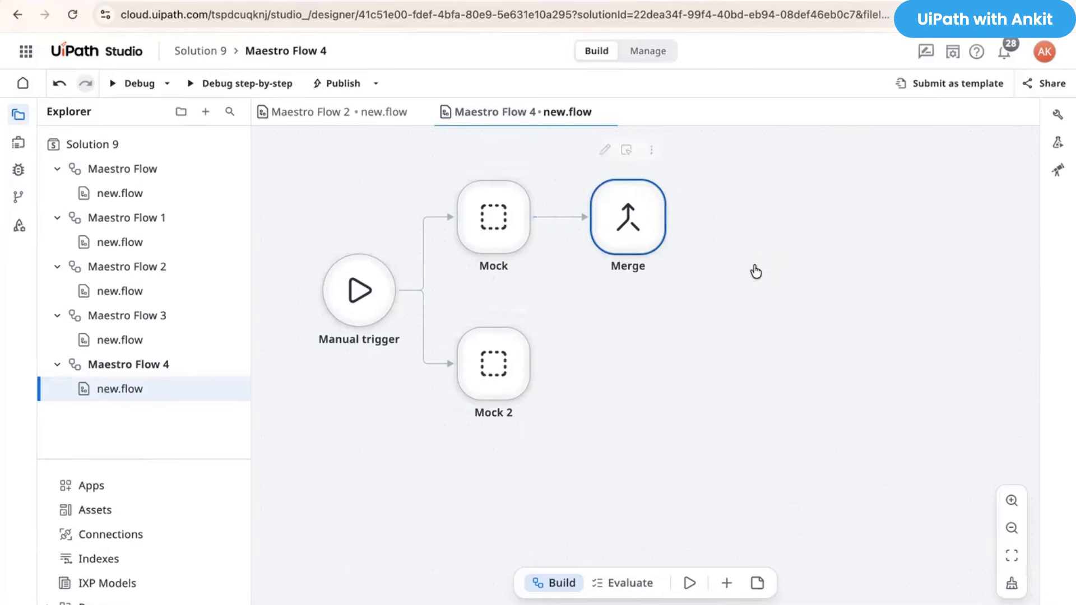
{"action": "left_click_drag", "start_coordinate": [530, 363], "coordinate": [593, 265]}
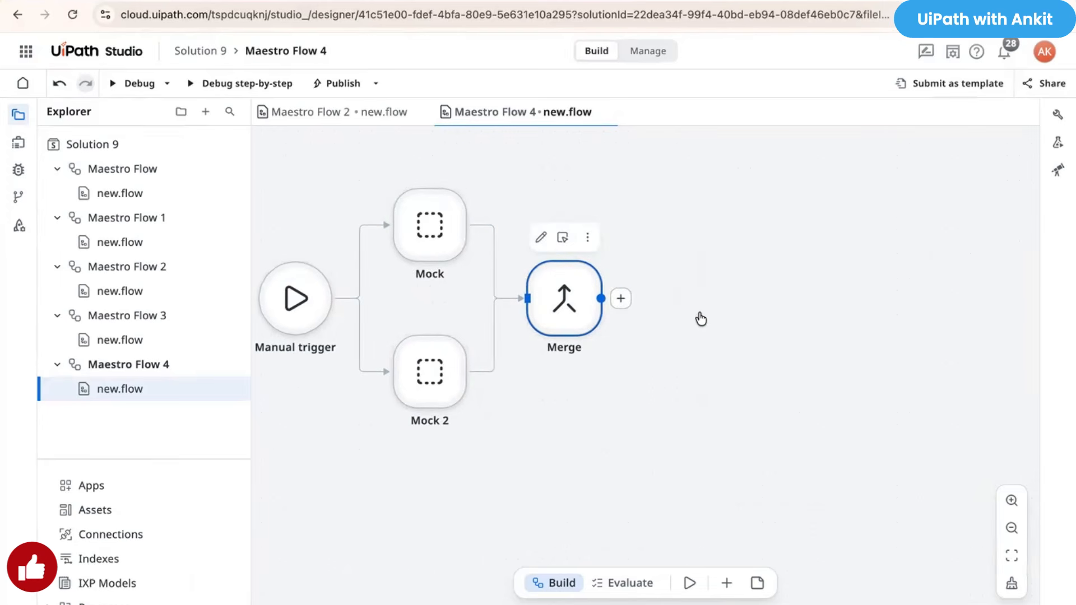
Step: Add an HTTP Request node after the Merge node
{"action": "left_click", "coordinate": [619, 298]}
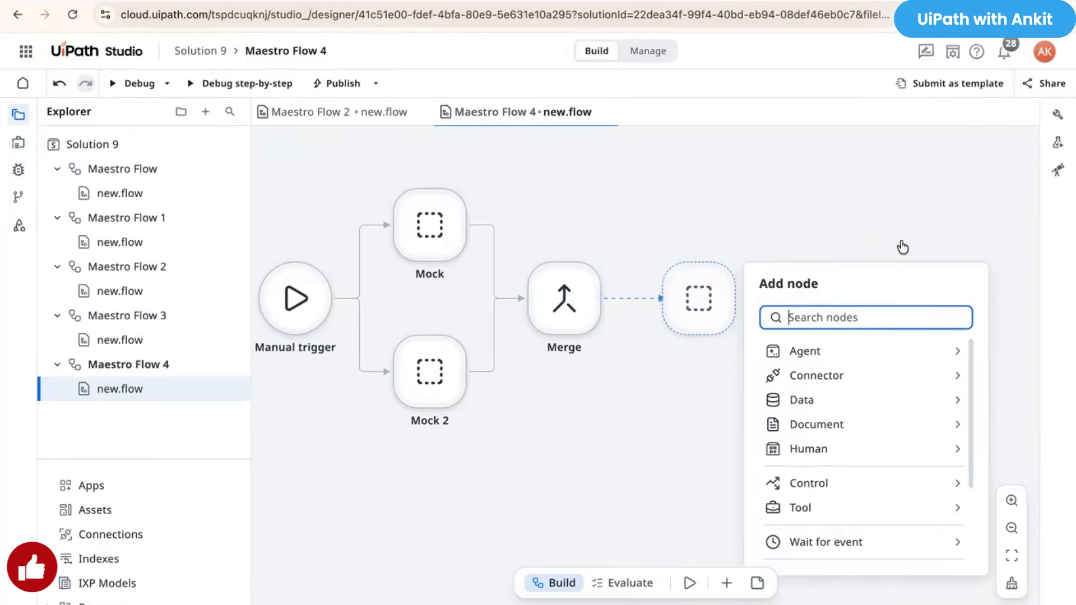
{"action": "type", "text": "htt"}
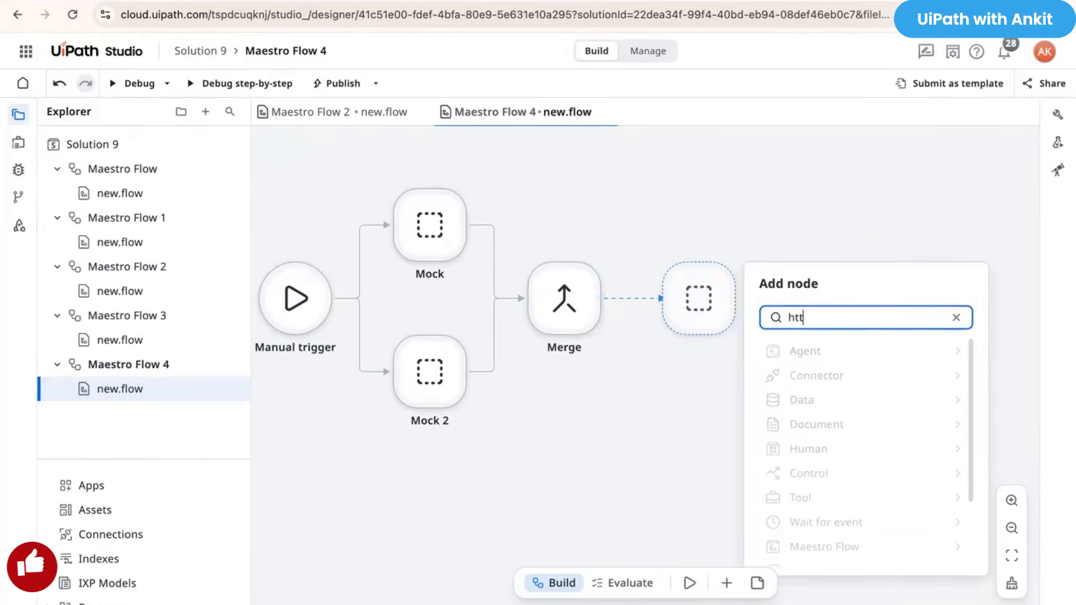
{"action": "left_click", "coordinate": [835, 354]}
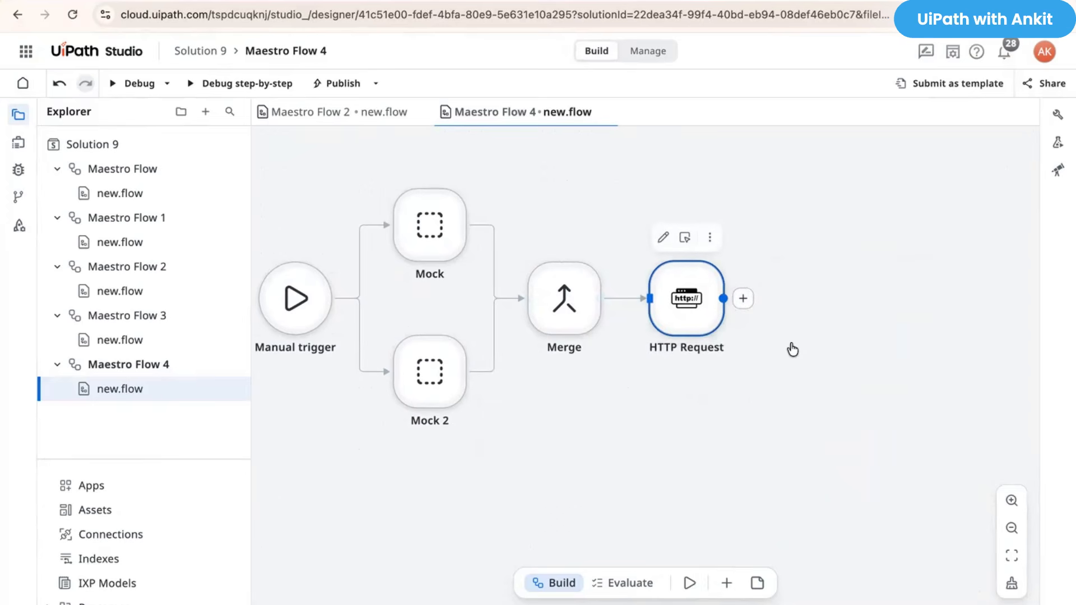
Step: Add a Mock node after HTTP Request and move it up above the level of that node
{"action": "left_click", "coordinate": [755, 299]}
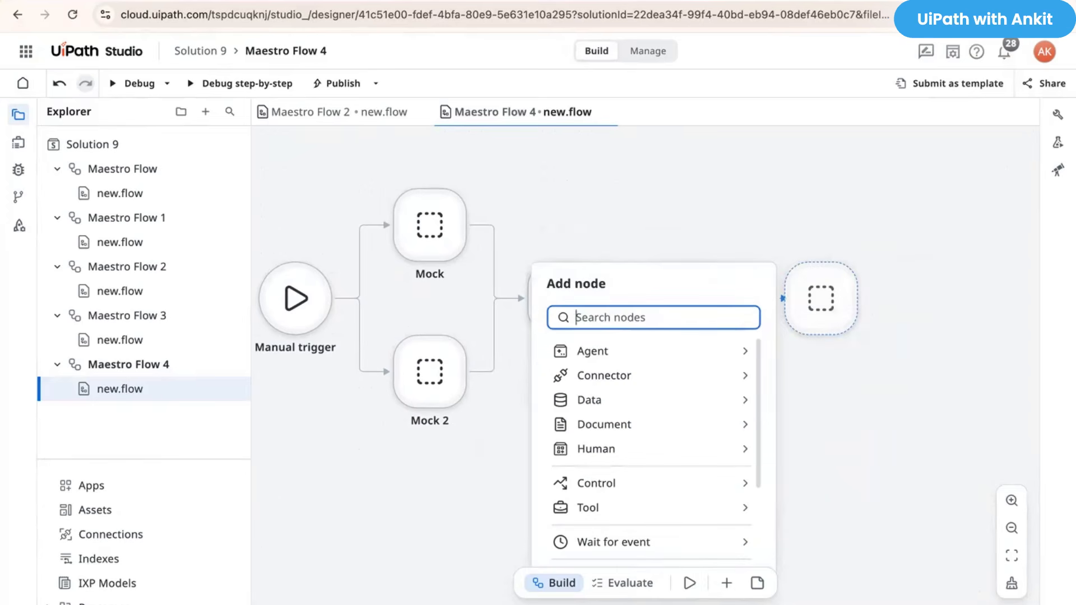
{"action": "type", "text": "mocke"}
{"action": "key", "text": "BackSpace"}
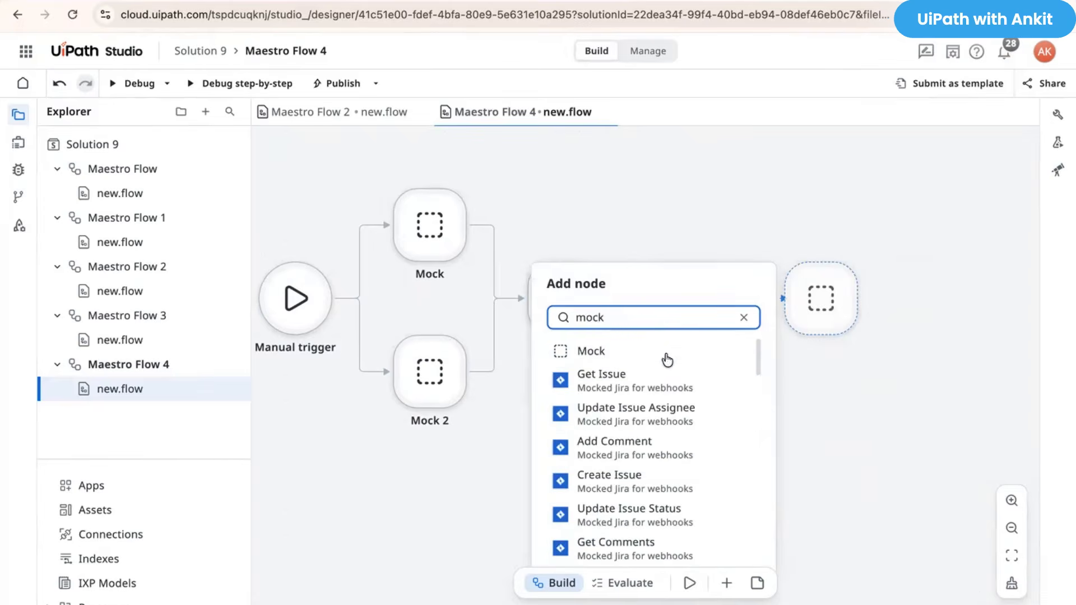
{"action": "left_click", "coordinate": [644, 358]}
{"action": "left_click_drag", "start_coordinate": [834, 297], "coordinate": [834, 212]}
Step: Add an End node after Mock 3 to finish the upper branch, then clear the node selection
{"action": "left_click", "coordinate": [876, 214]}
{"action": "type", "text": "end"}
{"action": "left_click", "coordinate": [727, 266]}
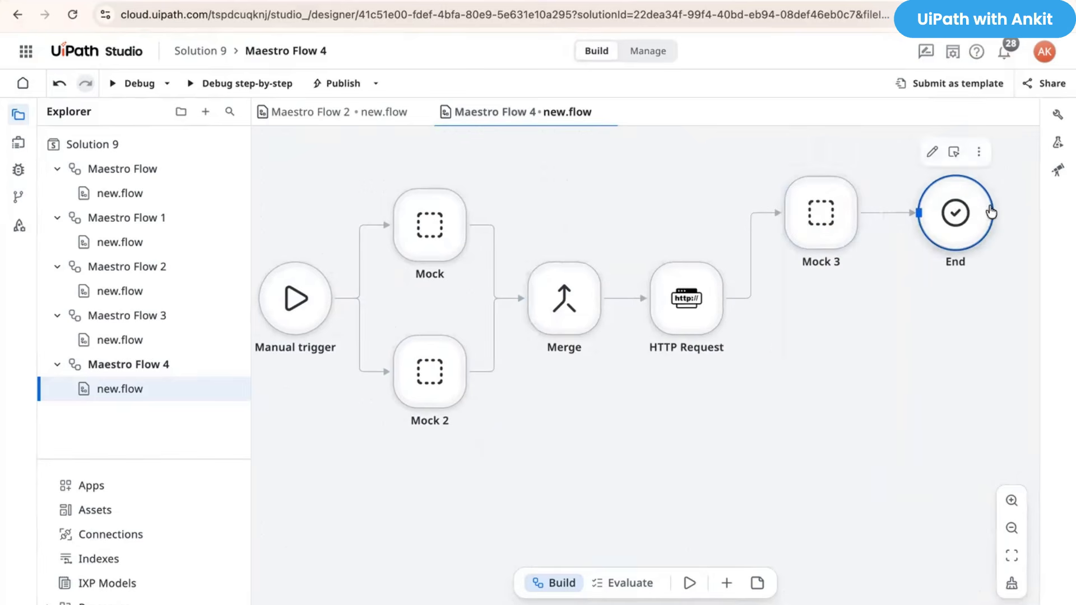
{"action": "left_click", "coordinate": [781, 359]}
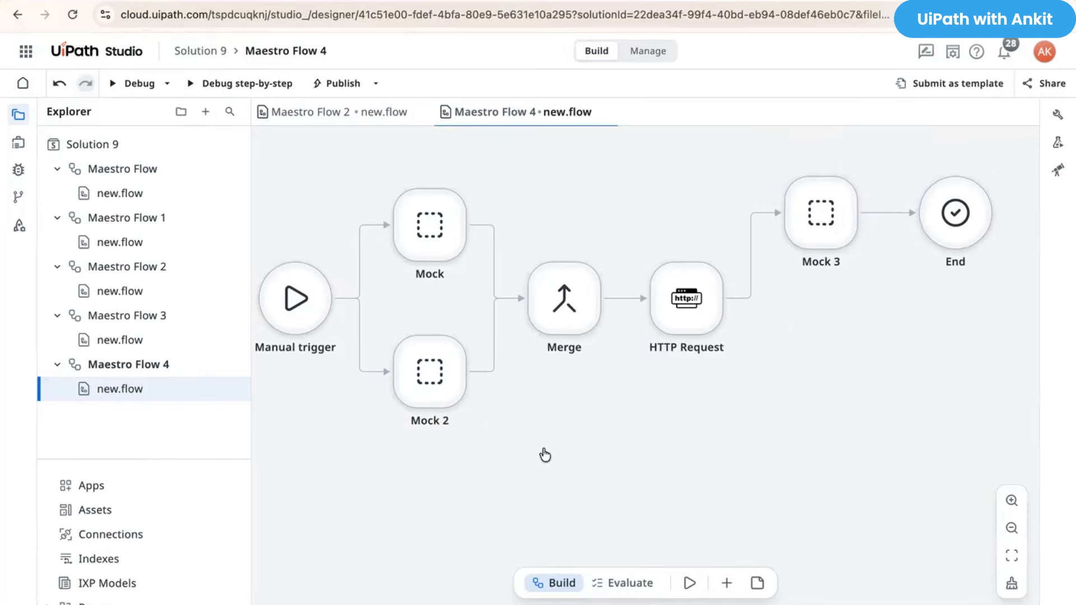
Step: Inspect the property sections of the Mock, Manual trigger and Merge nodes for an error handling option
{"action": "mouse_move", "coordinate": [428, 221]}
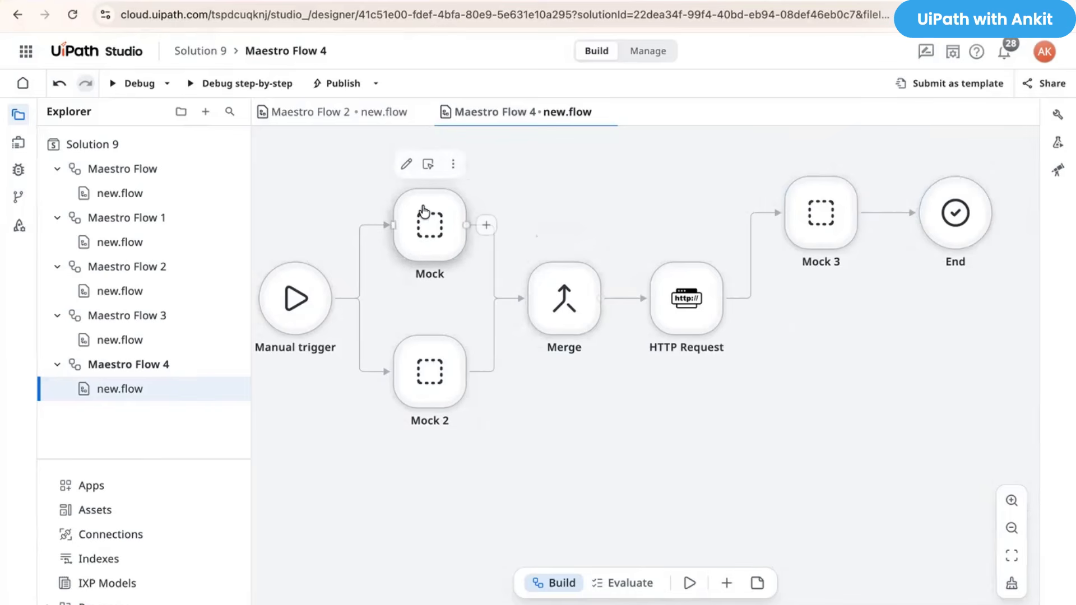
{"action": "left_click", "coordinate": [406, 164]}
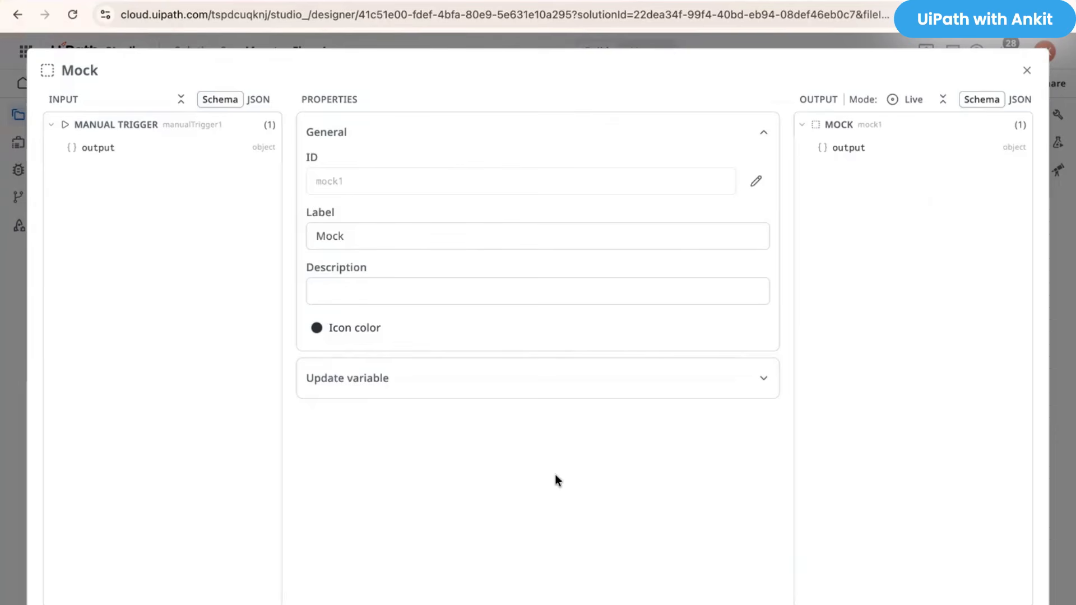
{"action": "left_click", "coordinate": [1027, 72]}
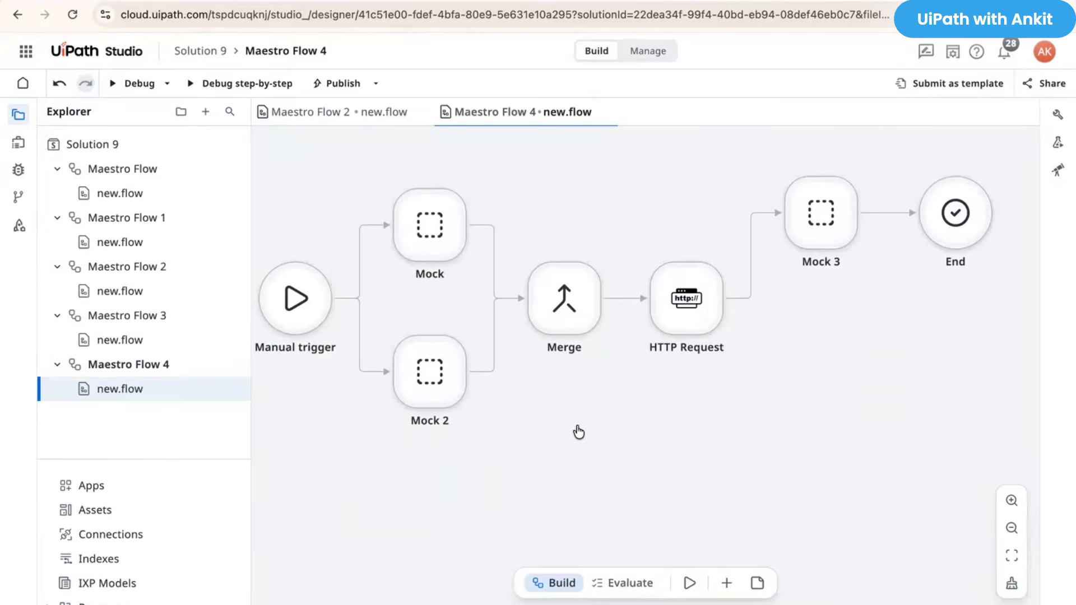
{"action": "scroll", "coordinate": [578, 432], "scroll_direction": "left", "scroll_amount": 1}
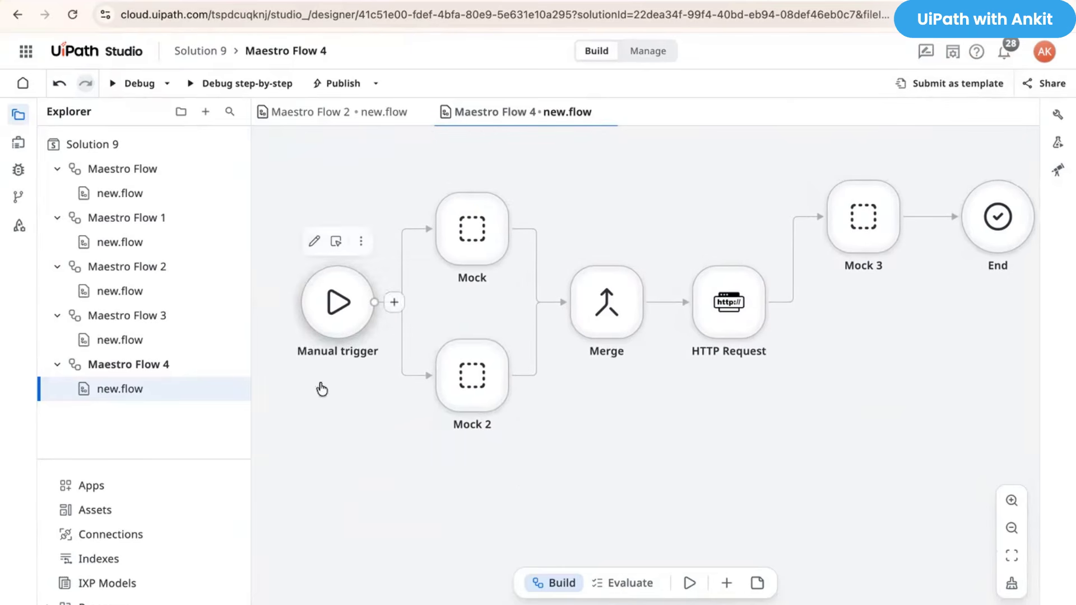
{"action": "left_click", "coordinate": [314, 241]}
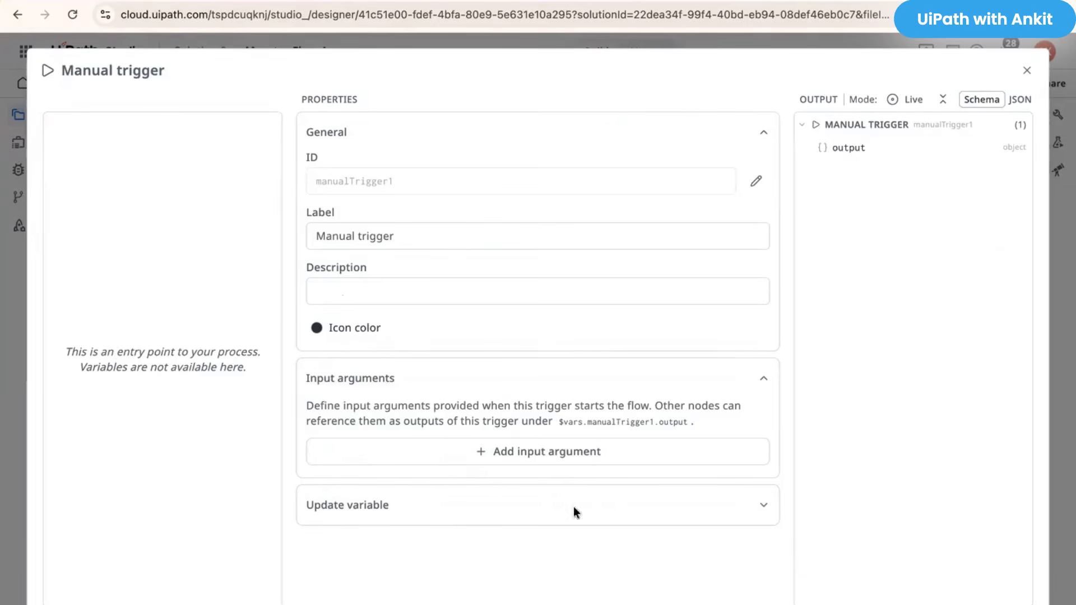
{"action": "left_click", "coordinate": [1027, 73]}
{"action": "mouse_move", "coordinate": [597, 271]}
{"action": "left_click", "coordinate": [583, 241]}
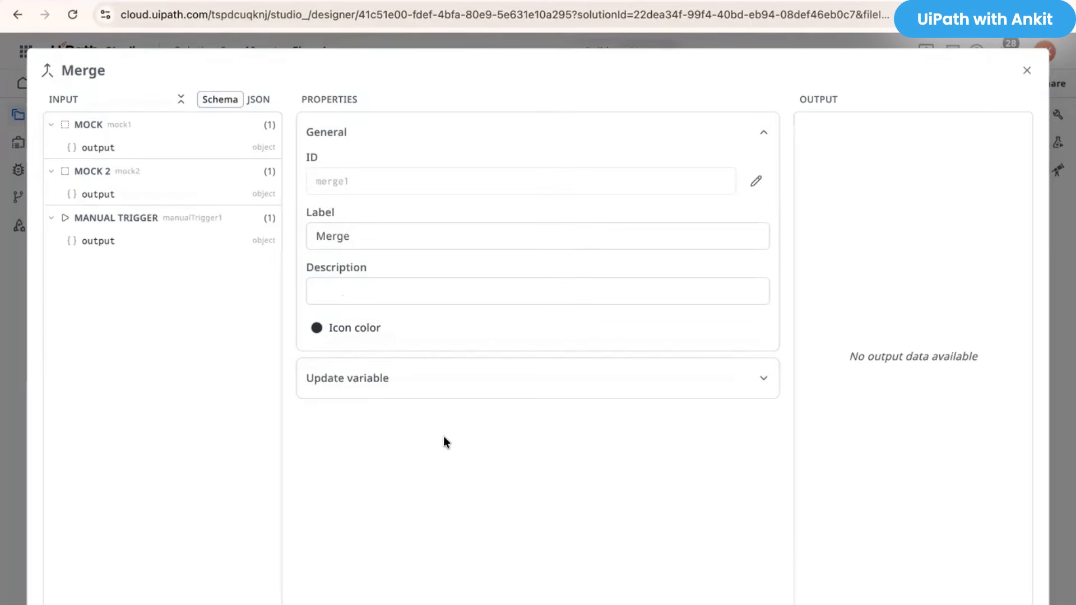
{"action": "left_click", "coordinate": [1029, 72]}
Step: Examine the HTTP Request node's properties, including its request configuration and the error handling option
{"action": "mouse_move", "coordinate": [675, 332]}
{"action": "left_click", "coordinate": [652, 251]}
{"action": "scroll", "coordinate": [526, 522], "scroll_direction": "down", "scroll_amount": 6}
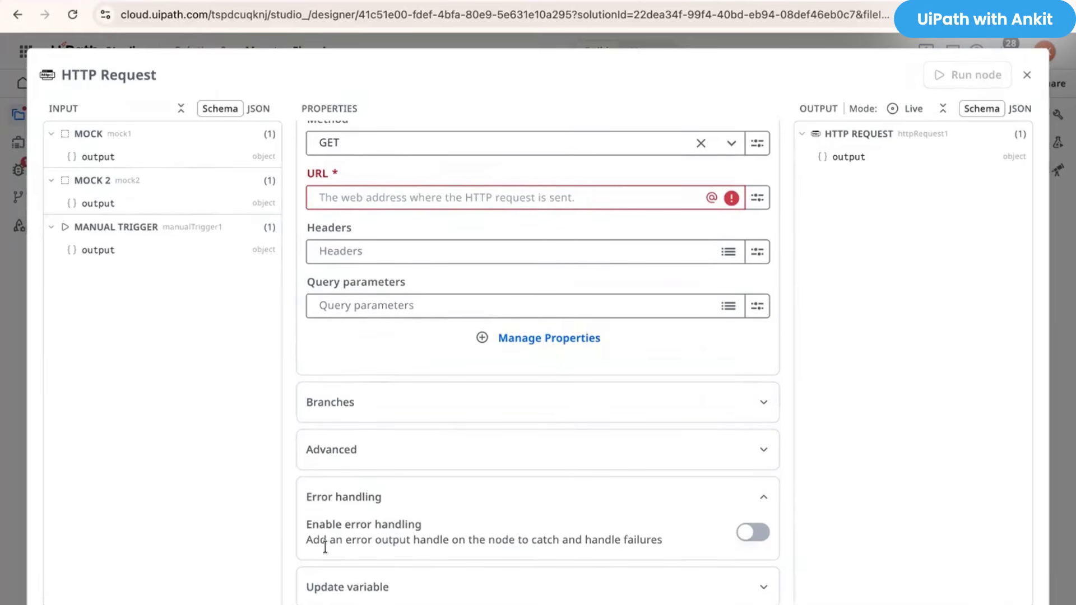
{"action": "scroll", "coordinate": [607, 480], "scroll_direction": "up", "scroll_amount": 6}
{"action": "scroll", "coordinate": [445, 405], "scroll_direction": "down", "scroll_amount": 2}
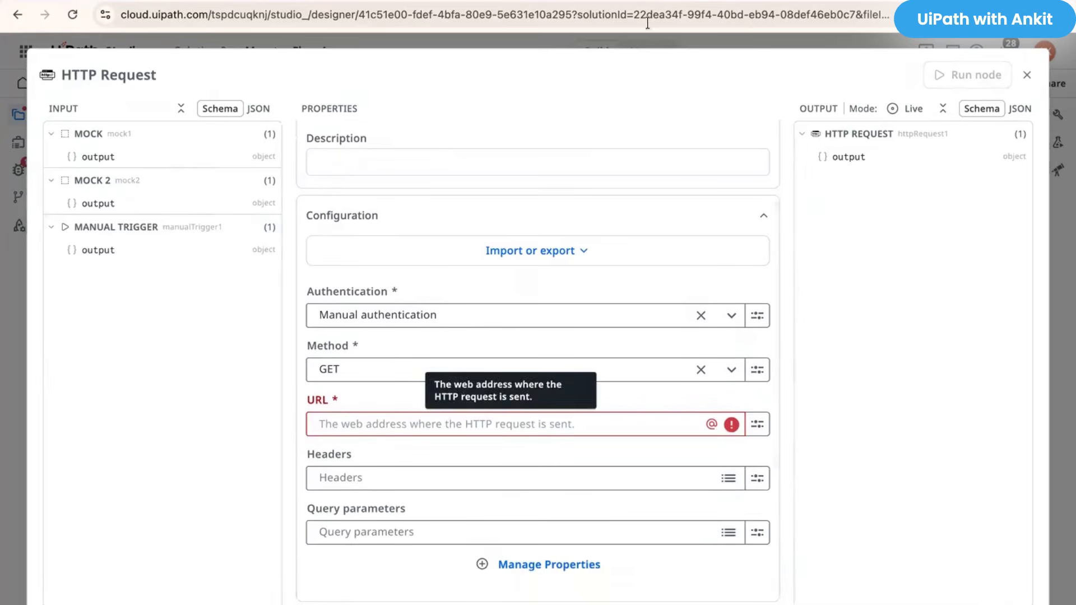
{"action": "scroll", "coordinate": [725, 479], "scroll_direction": "down", "scroll_amount": 5}
{"action": "scroll", "coordinate": [723, 313], "scroll_direction": "up", "scroll_amount": 6}
{"action": "left_click", "coordinate": [908, 1]}
{"action": "left_click", "coordinate": [258, 18]}
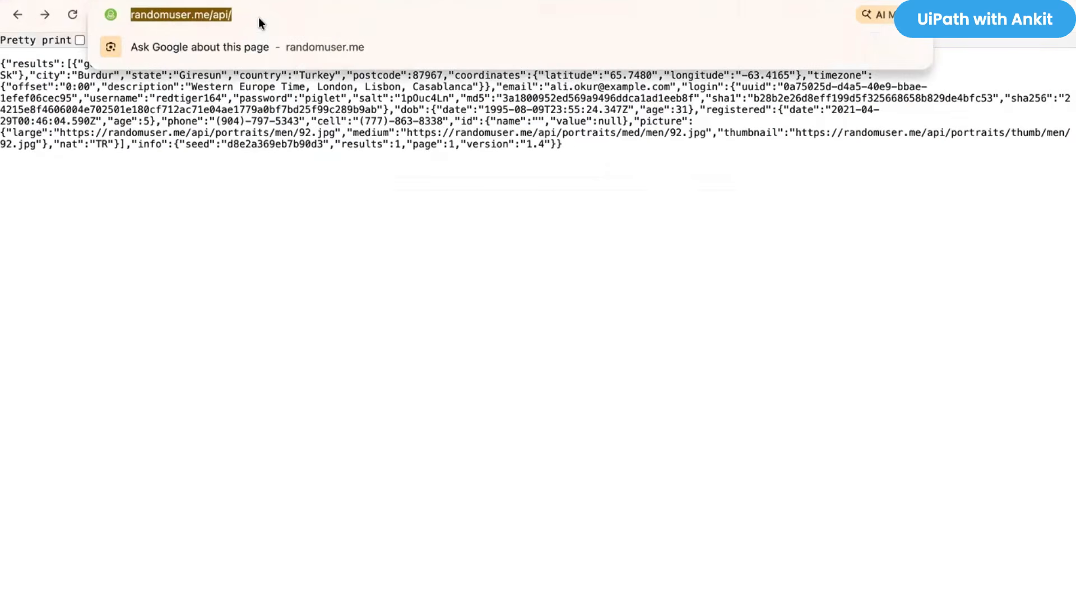
{"action": "left_click", "coordinate": [342, 176]}
{"action": "left_click_drag", "start_coordinate": [236, 14], "coordinate": [206, 14]}
{"action": "left_click_drag", "start_coordinate": [583, 153], "coordinate": [235, 85]}
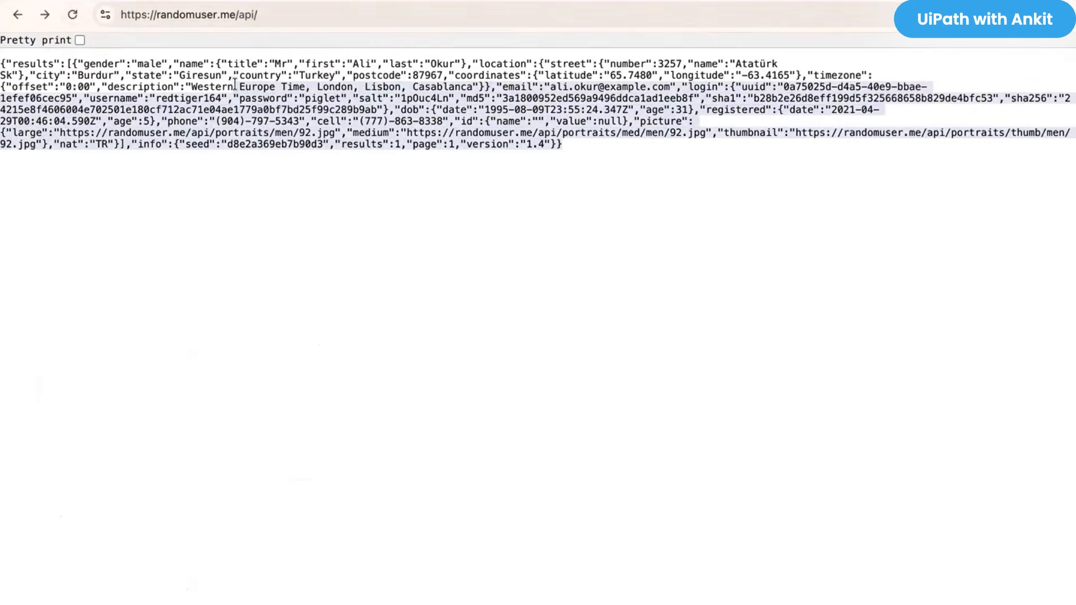
{"action": "left_click", "coordinate": [80, 40]}
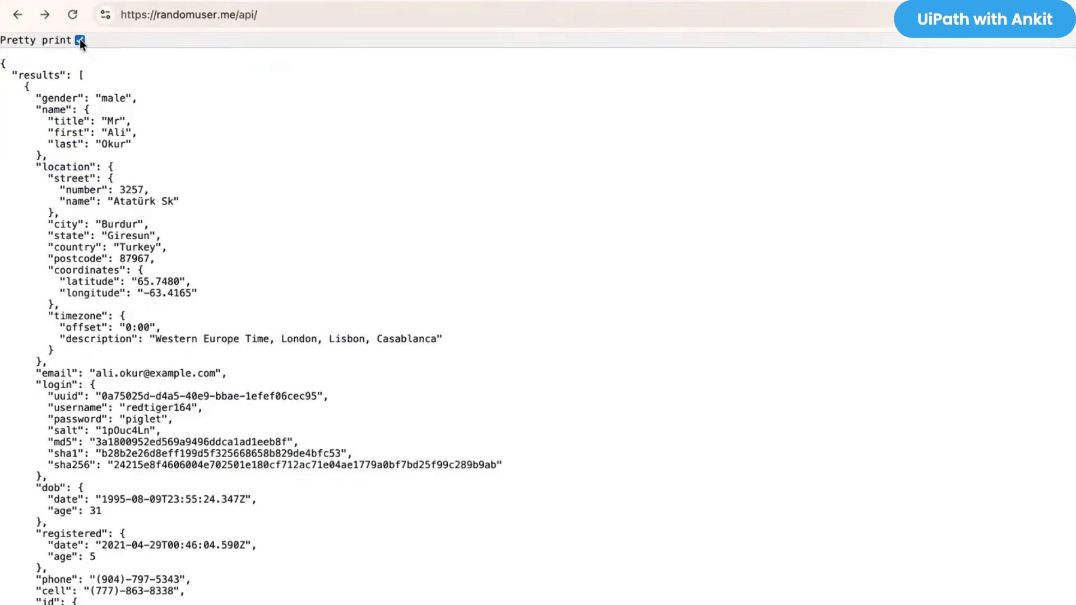
Step: Load randomuser.me/api/xyz in the browser to test how the API responds to an invalid endpoint
{"action": "left_click", "coordinate": [235, 15]}
{"action": "left_click", "coordinate": [254, 15]}
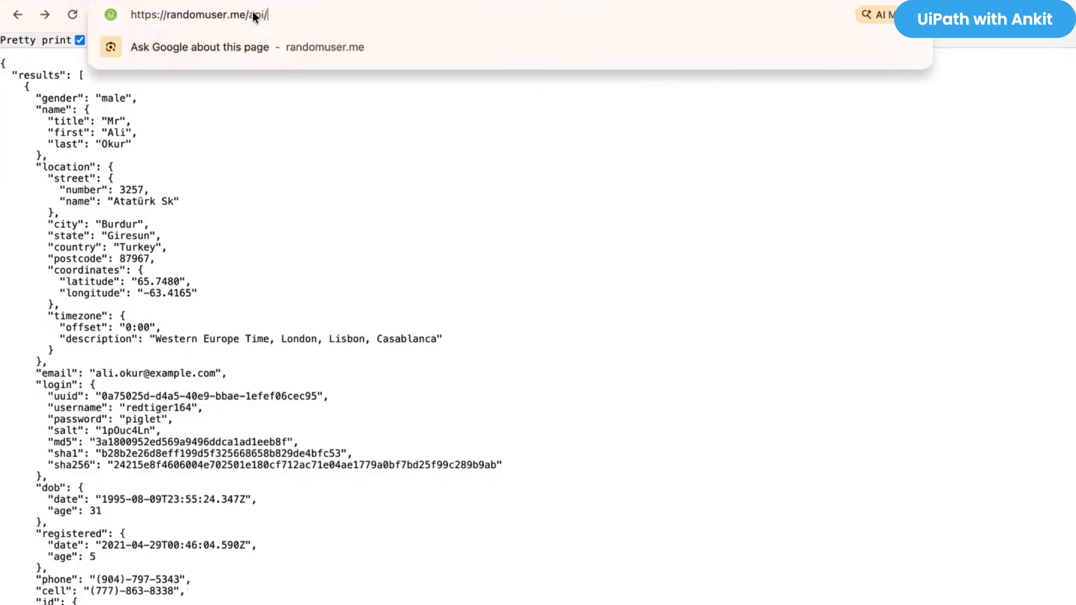
{"action": "type", "text": "xyz"}
{"action": "key", "text": "Return"}
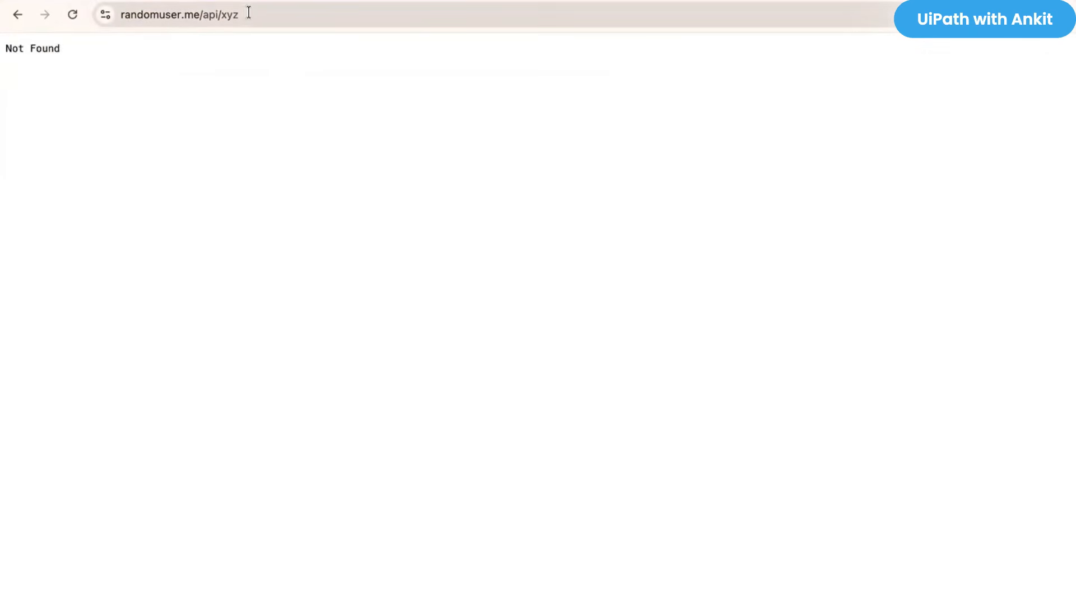
{"action": "left_click_drag", "start_coordinate": [87, 55], "coordinate": [5, 50]}
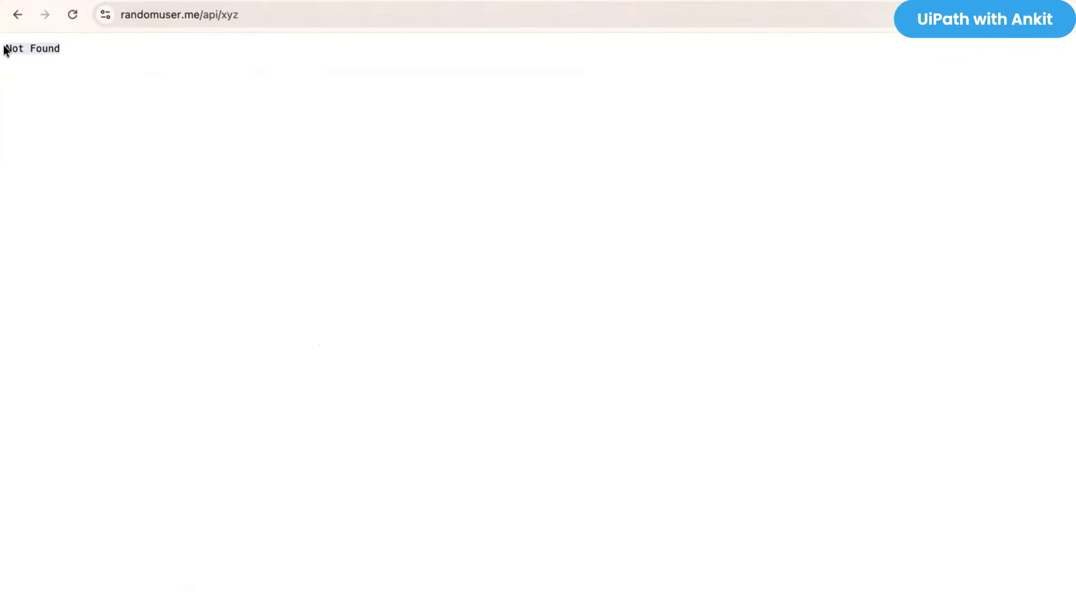
{"action": "left_click", "coordinate": [263, 15]}
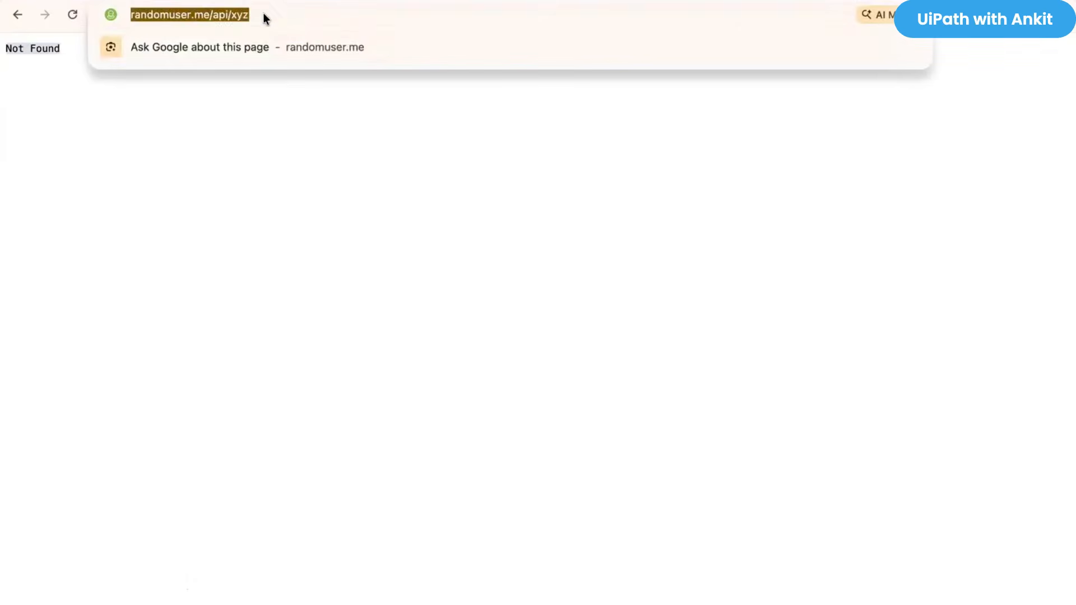
{"action": "left_click", "coordinate": [263, 15]}
{"action": "key", "text": "BackSpace"}
{"action": "key", "text": "BackSpace"}
{"action": "key", "text": "BackSpace"}
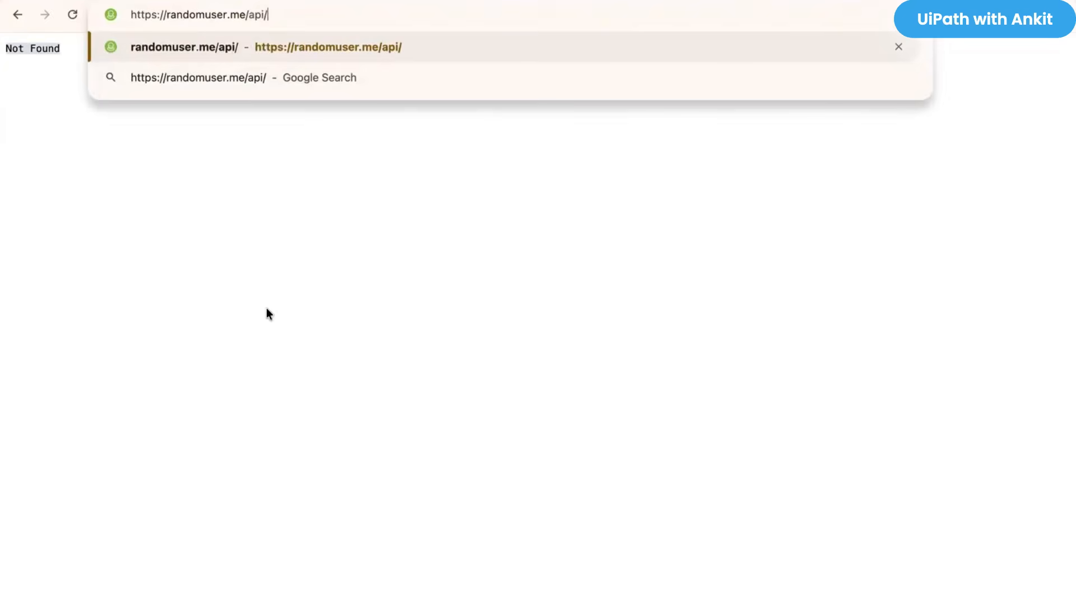
{"action": "key", "text": "Return"}
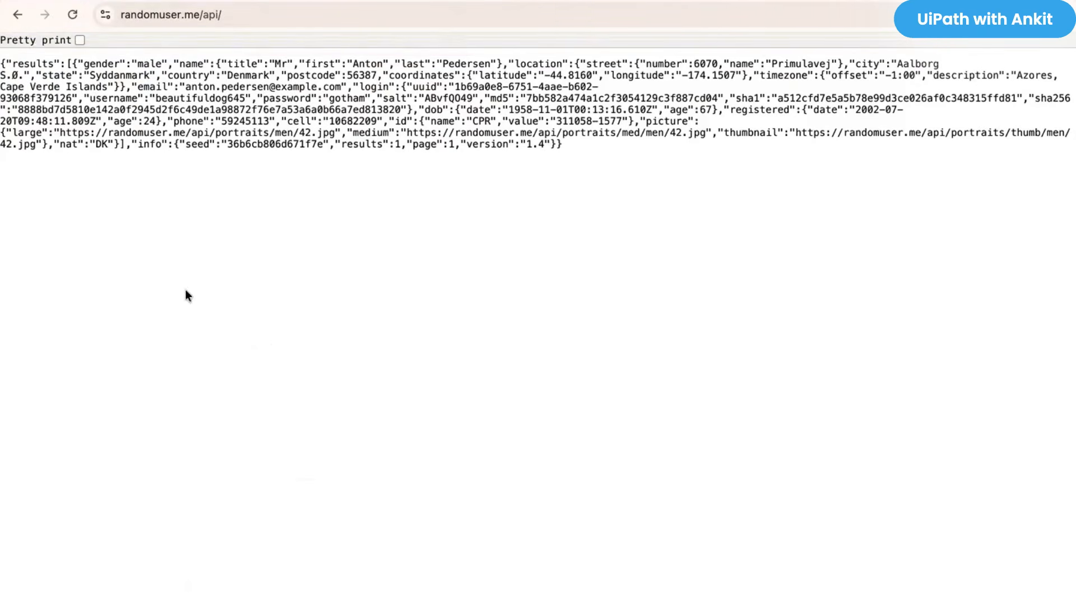
{"action": "mouse_move", "coordinate": [167, 4]}
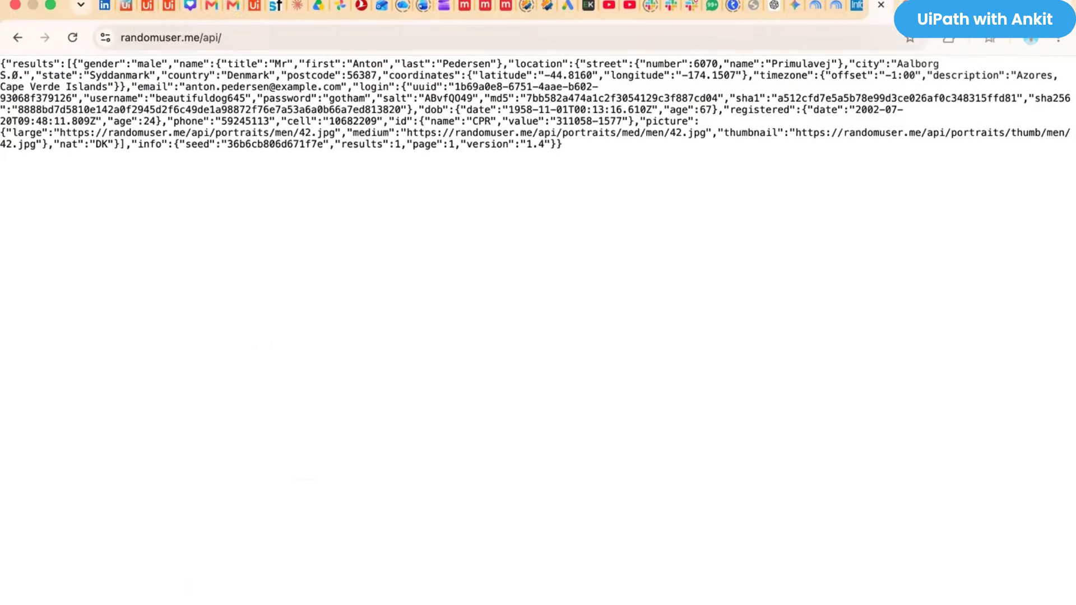
{"action": "left_click", "coordinate": [149, 7]}
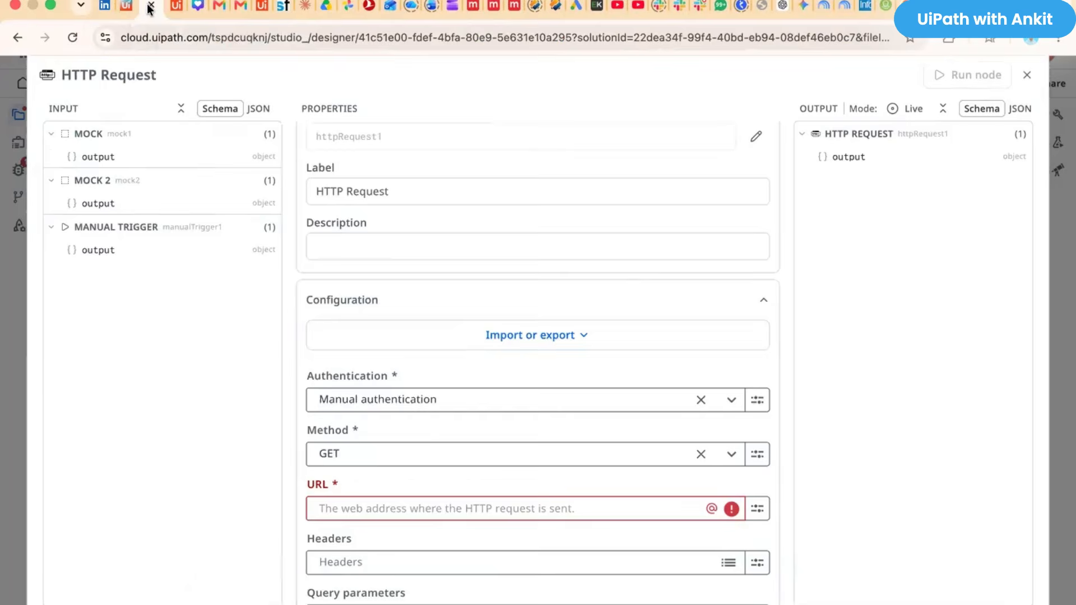
{"action": "left_click", "coordinate": [418, 509]}
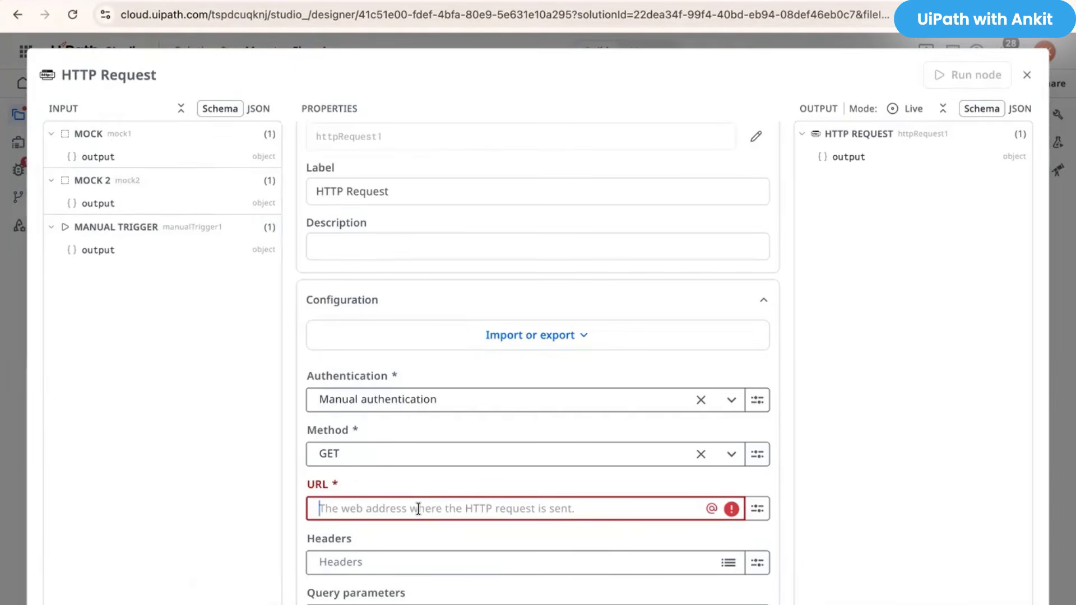
{"action": "type", "text": "https://randomuser.me/api/"}
{"action": "scroll", "coordinate": [418, 509], "scroll_direction": "down", "scroll_amount": 3}
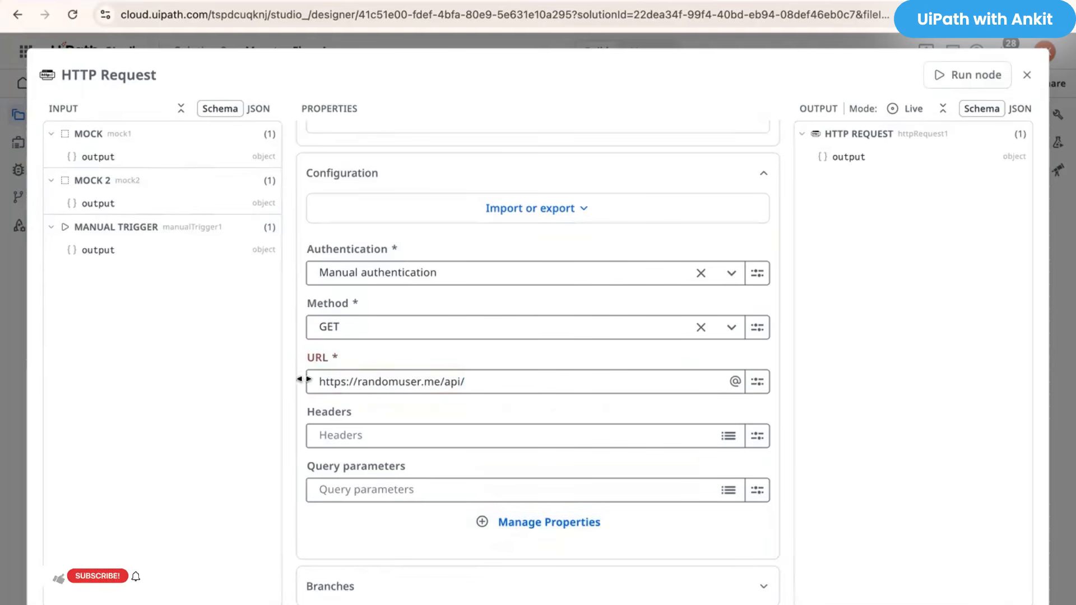
{"action": "scroll", "coordinate": [589, 467], "scroll_direction": "down", "scroll_amount": 1}
{"action": "scroll", "coordinate": [588, 467], "scroll_direction": "down", "scroll_amount": 4}
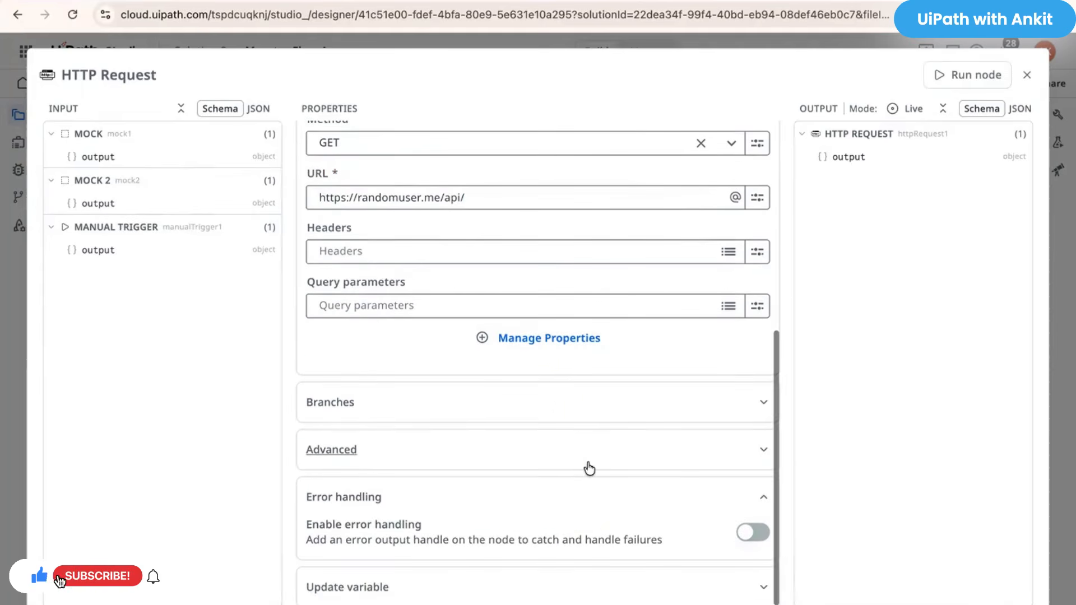
{"action": "scroll", "coordinate": [441, 290], "scroll_direction": "up", "scroll_amount": 3}
{"action": "left_click", "coordinate": [465, 309]}
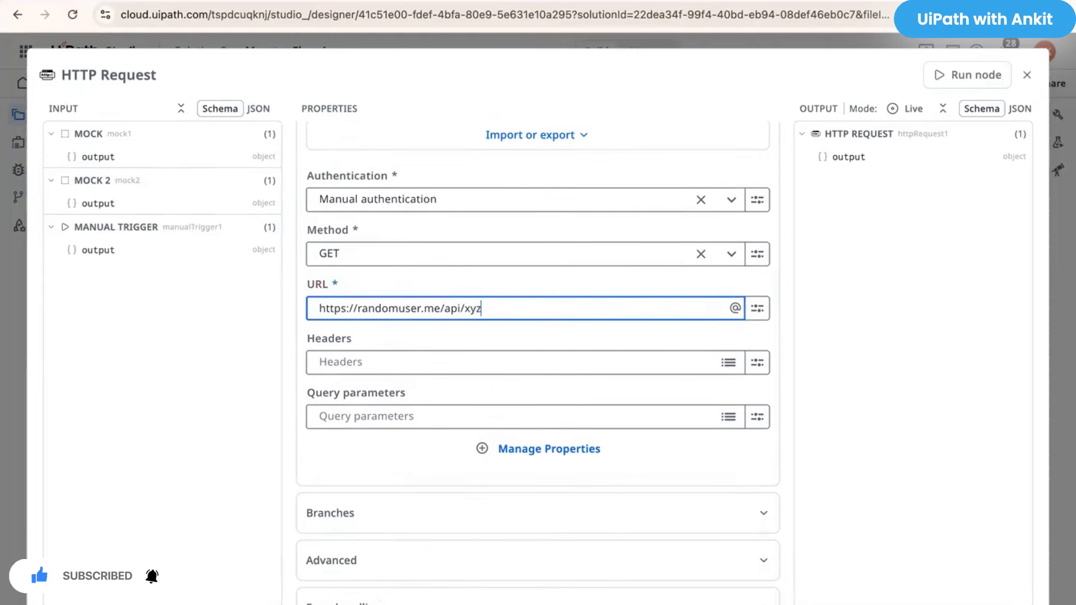
{"action": "scroll", "coordinate": [382, 471], "scroll_direction": "down", "scroll_amount": 3}
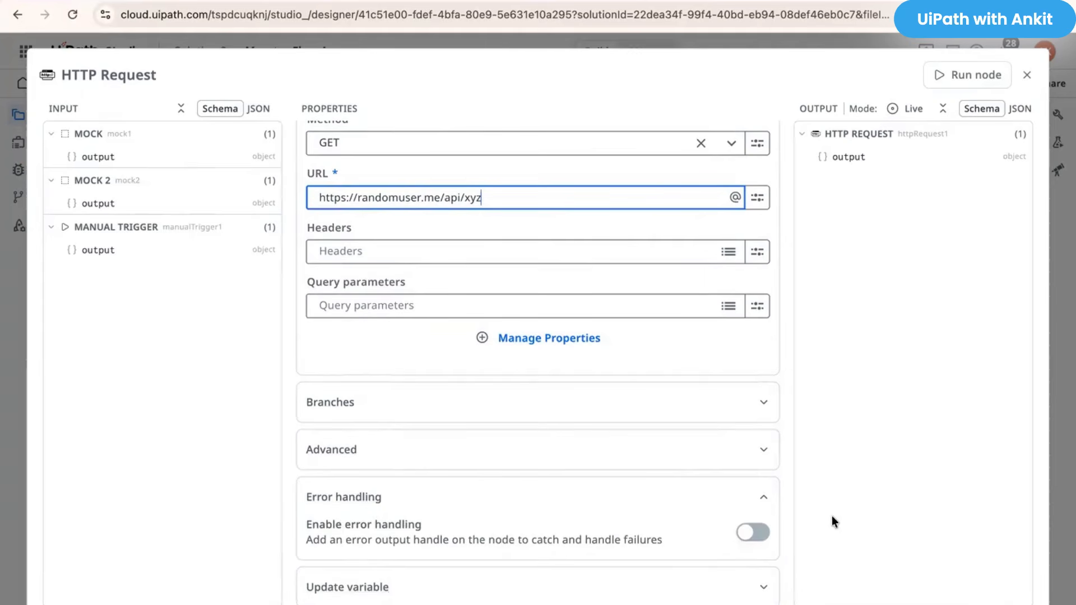
{"action": "left_click", "coordinate": [1028, 77]}
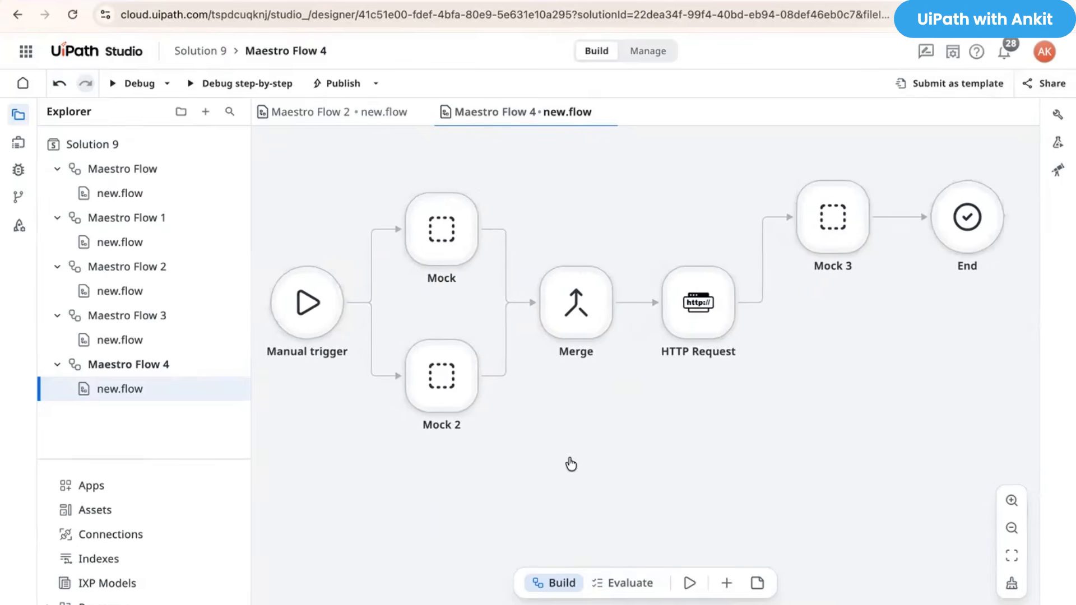
Step: Run Maestro Flow 4 in debug mode, enlarging the canvas area and hiding the Output panel
{"action": "left_click", "coordinate": [140, 85]}
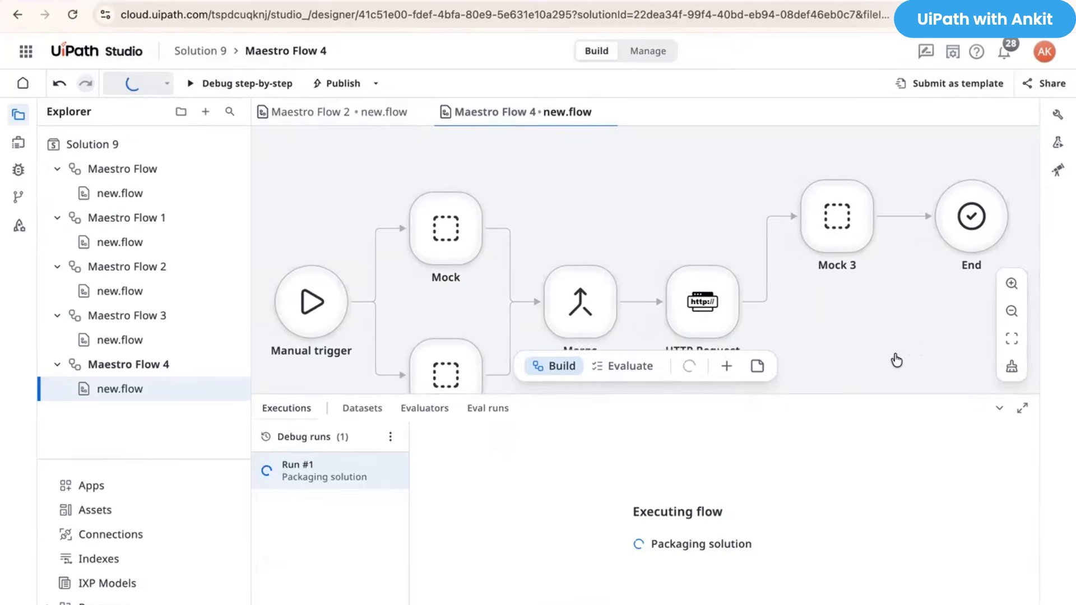
{"action": "mouse_move", "coordinate": [722, 295]}
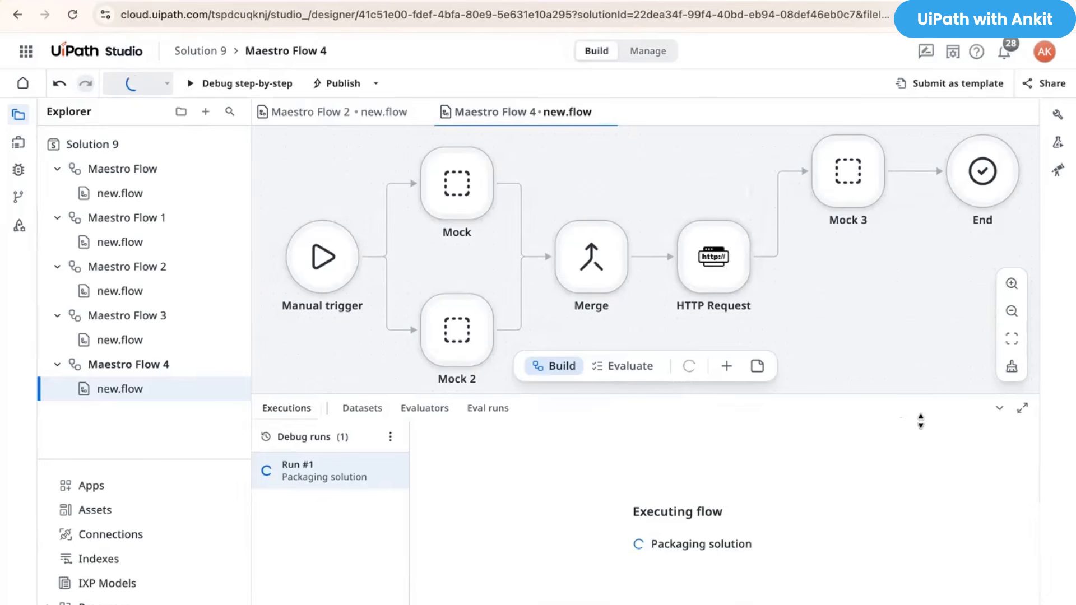
{"action": "left_click_drag", "start_coordinate": [943, 392], "coordinate": [942, 448]}
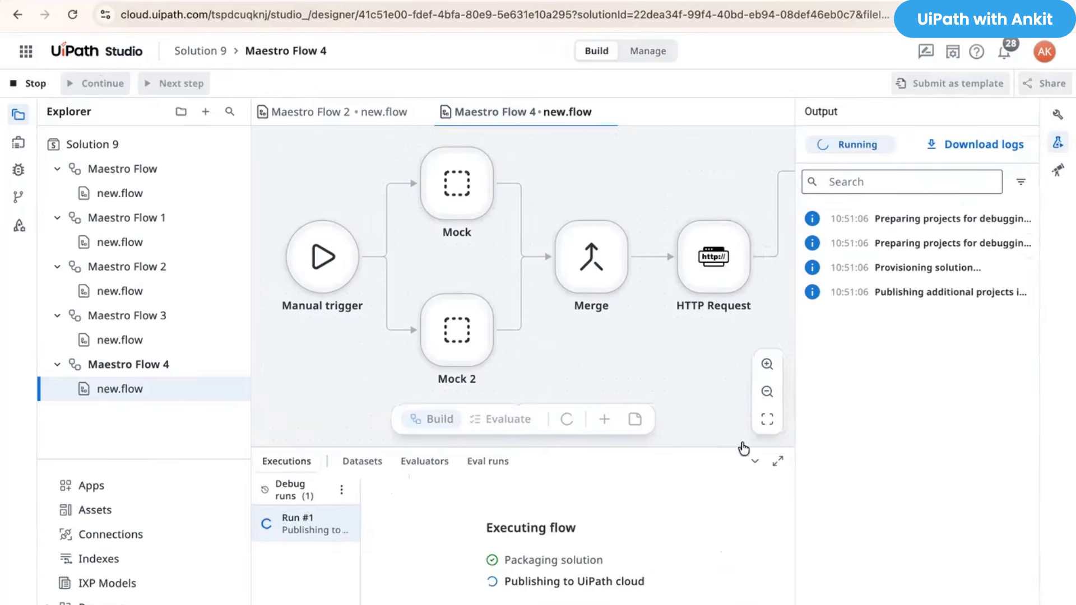
{"action": "left_click", "coordinate": [1058, 142]}
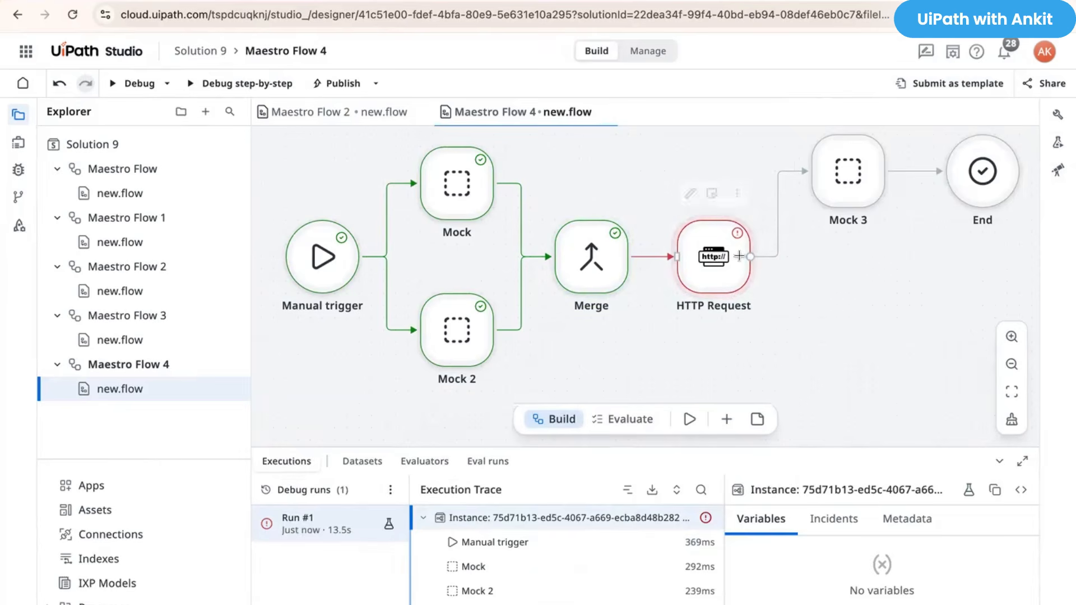
Step: Examine the HTTP Request entry in the debug run's execution trace and compare it with the flow's nodes
{"action": "left_click_drag", "start_coordinate": [816, 447], "coordinate": [824, 348]}
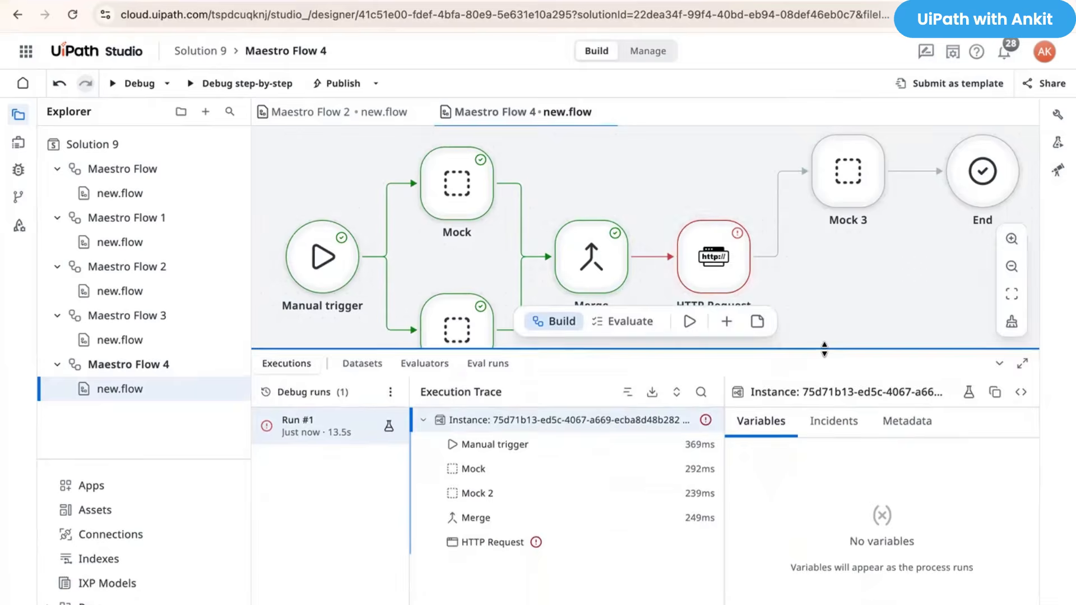
{"action": "left_click", "coordinate": [514, 542]}
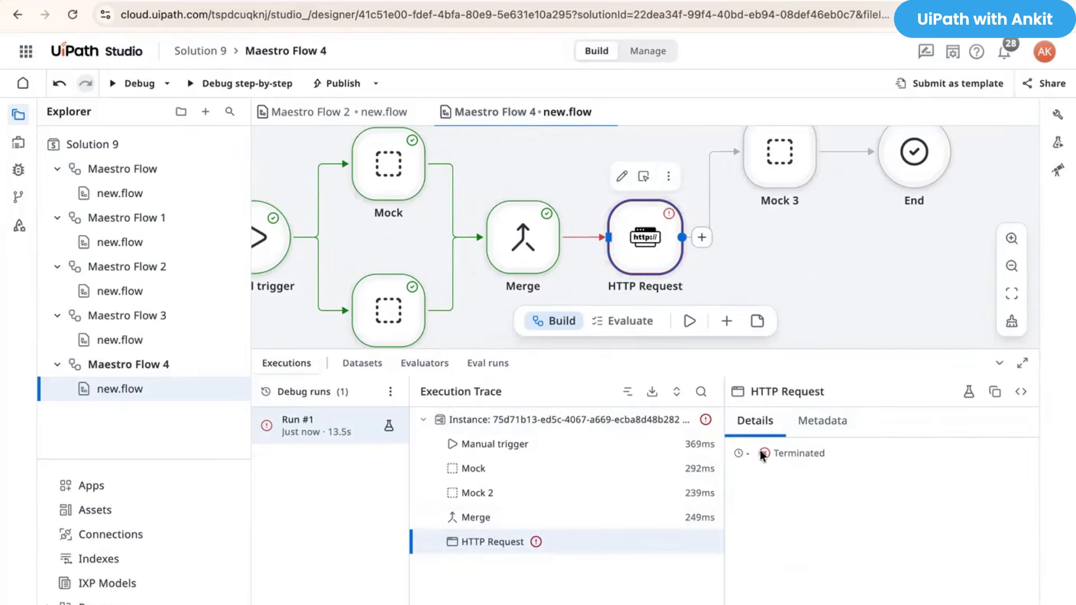
{"action": "left_click_drag", "start_coordinate": [777, 349], "coordinate": [776, 408]}
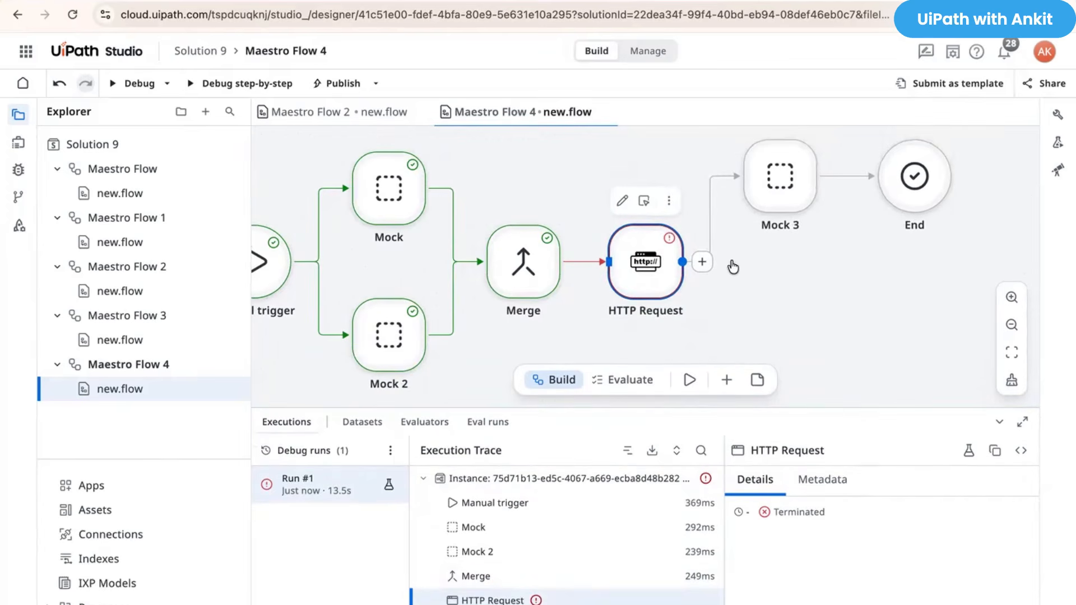
{"action": "left_click_drag", "start_coordinate": [964, 233], "coordinate": [728, 134]}
{"action": "left_click", "coordinate": [715, 331]}
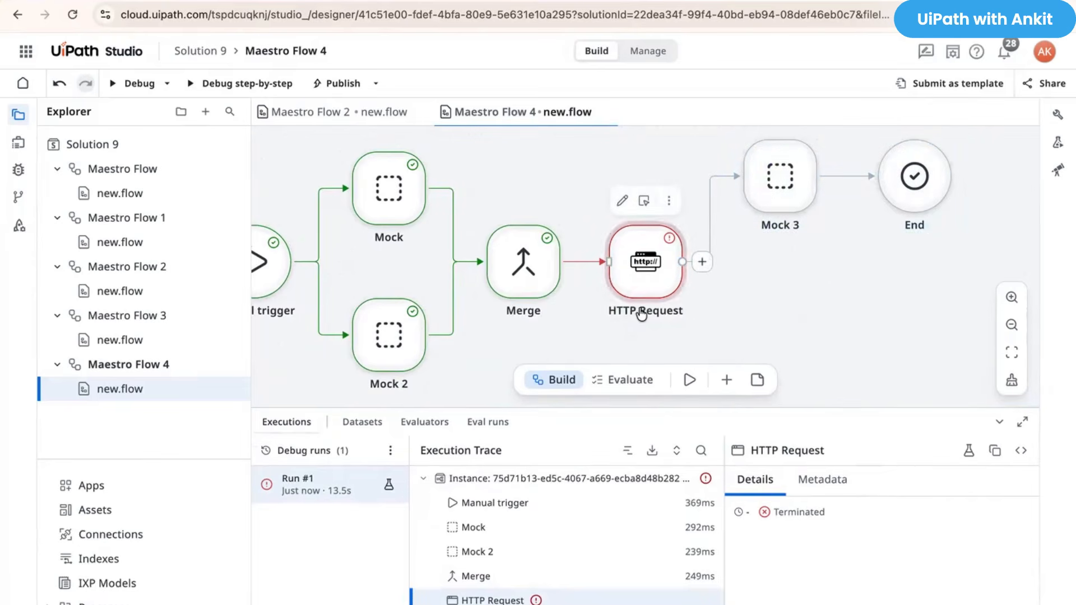
Step: Enable error handling on the HTTP Request node and review the fields of its error output object
{"action": "left_click", "coordinate": [622, 201]}
{"action": "left_click_drag", "start_coordinate": [512, 271], "coordinate": [312, 271]}
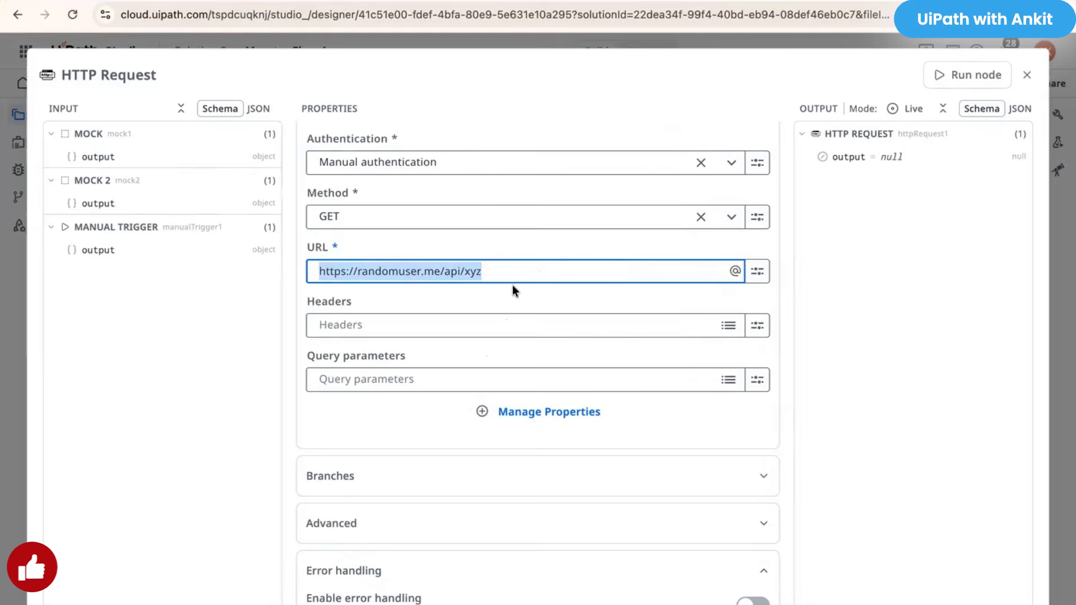
{"action": "scroll", "coordinate": [513, 285], "scroll_direction": "down", "scroll_amount": 2}
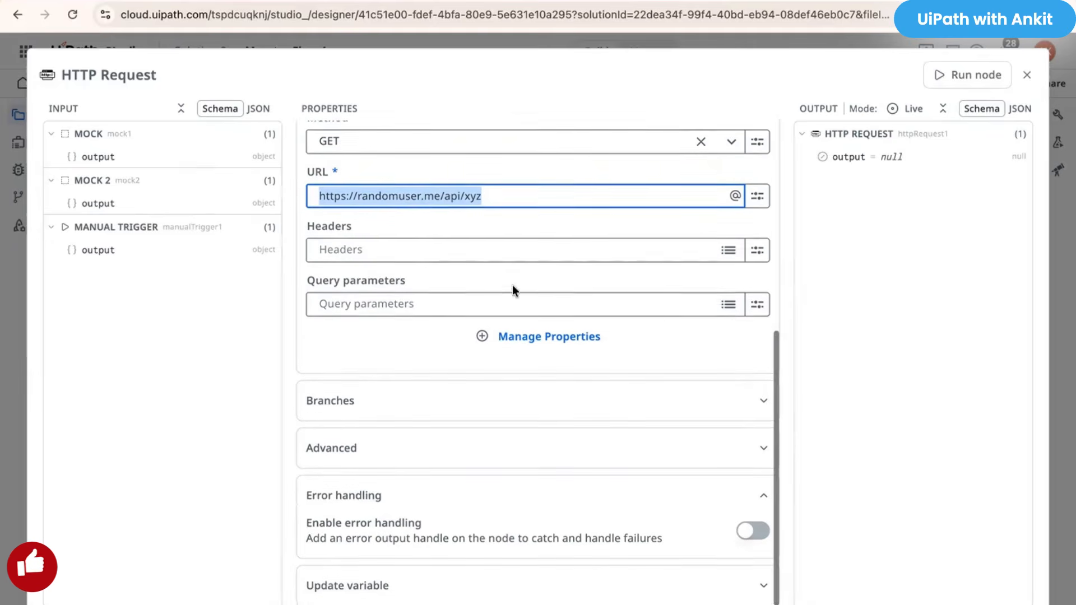
{"action": "left_click", "coordinate": [749, 534]}
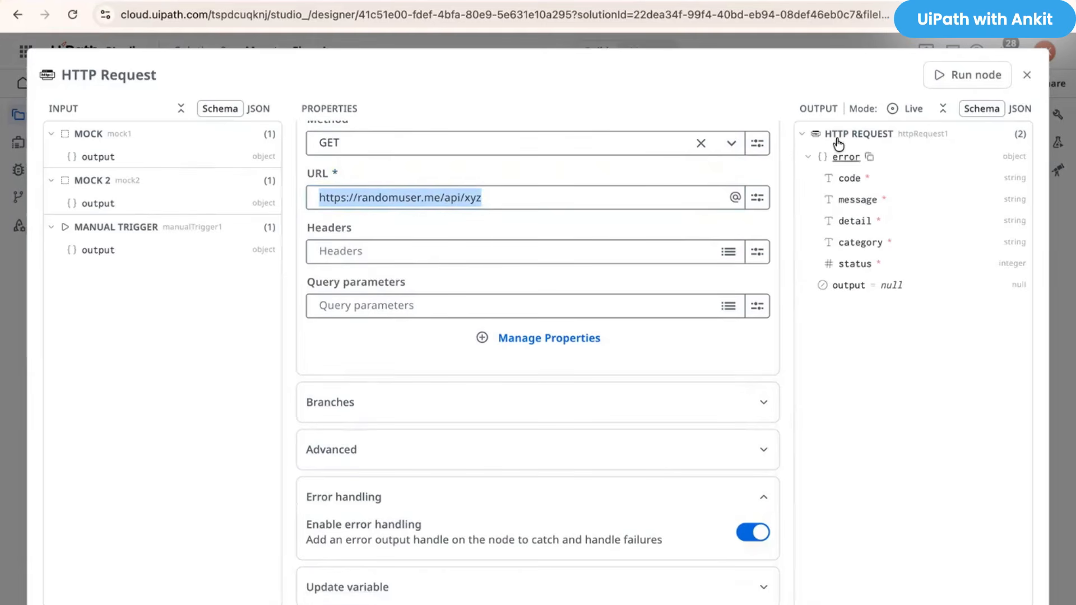
{"action": "left_click", "coordinate": [755, 535]}
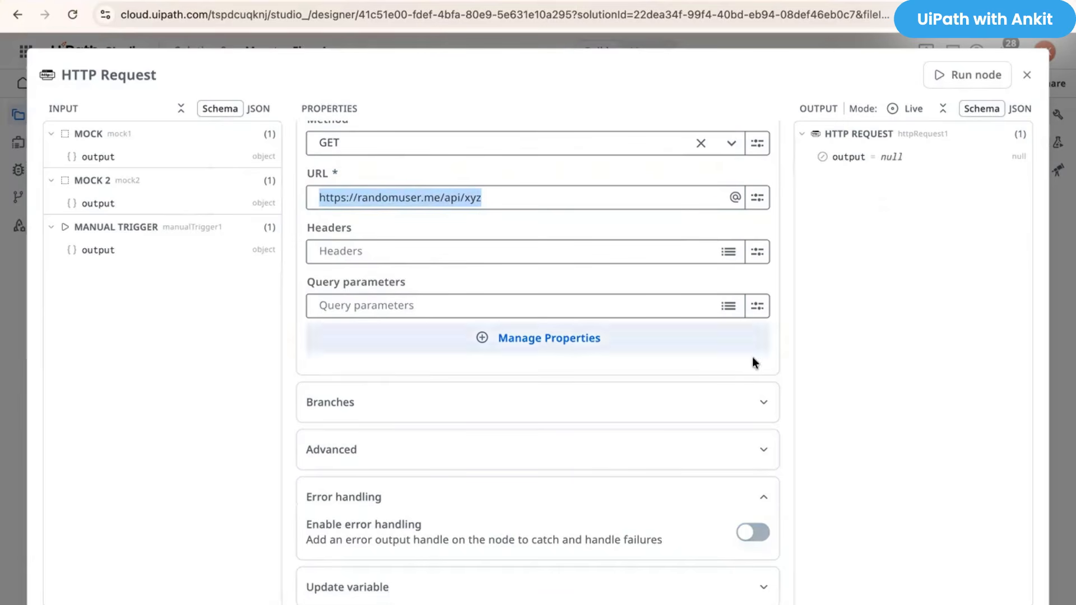
{"action": "left_click", "coordinate": [754, 534]}
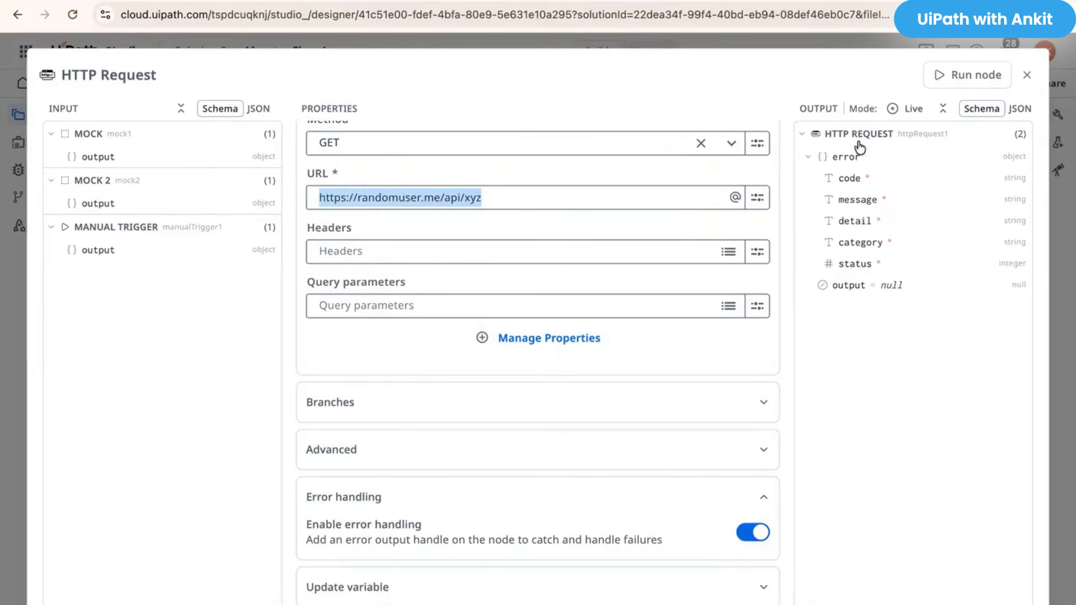
{"action": "left_click", "coordinate": [810, 157]}
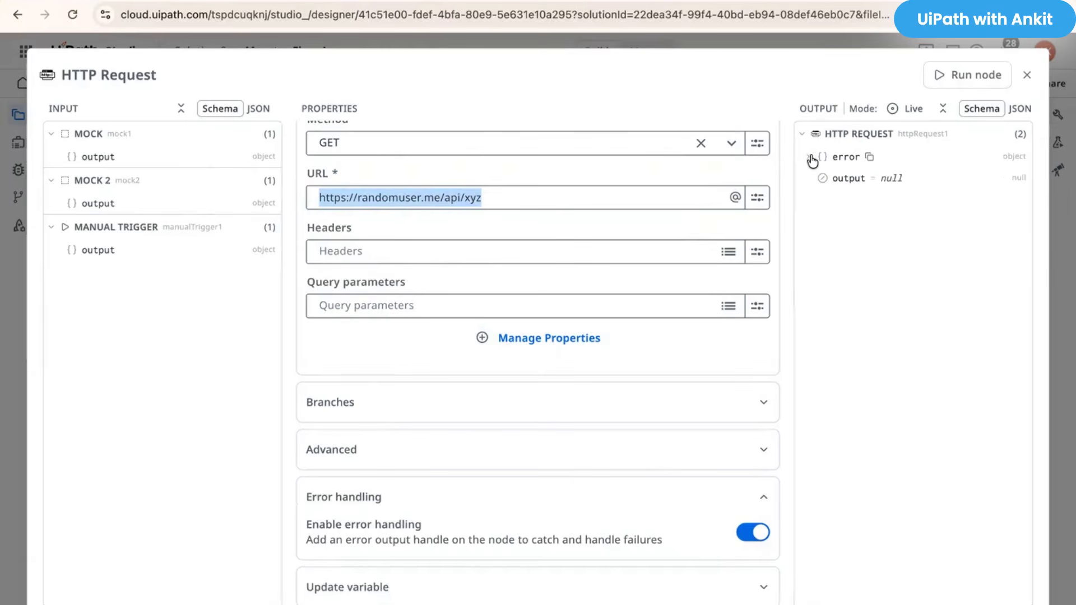
{"action": "left_click", "coordinate": [810, 158]}
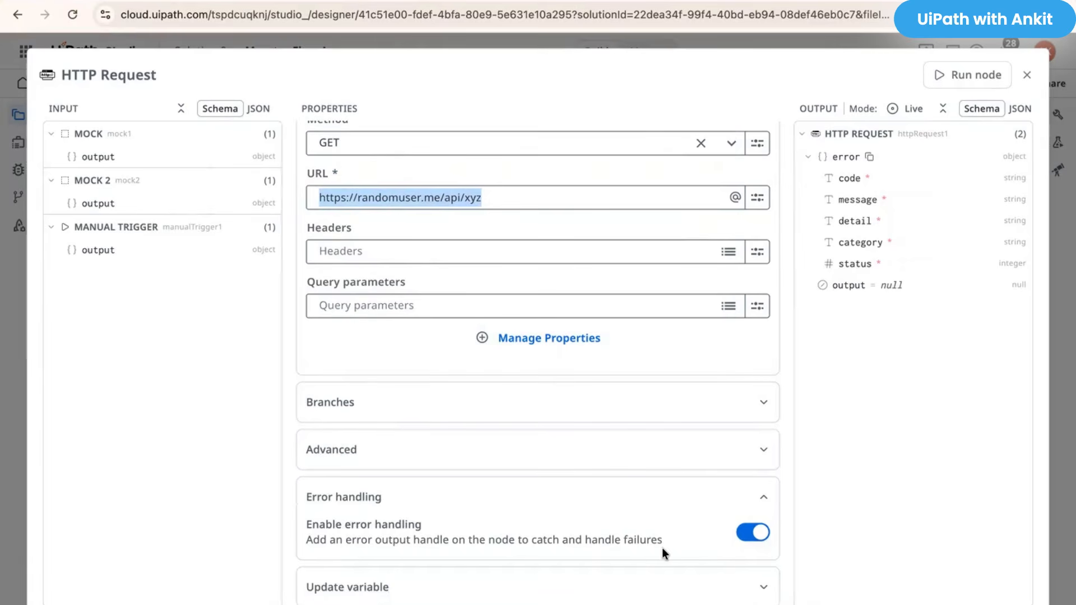
{"action": "left_click", "coordinate": [1027, 77]}
Step: Add a Mock node to the Error output of the HTTP Request node
{"action": "scroll", "coordinate": [744, 306], "scroll_direction": "right", "scroll_amount": 1}
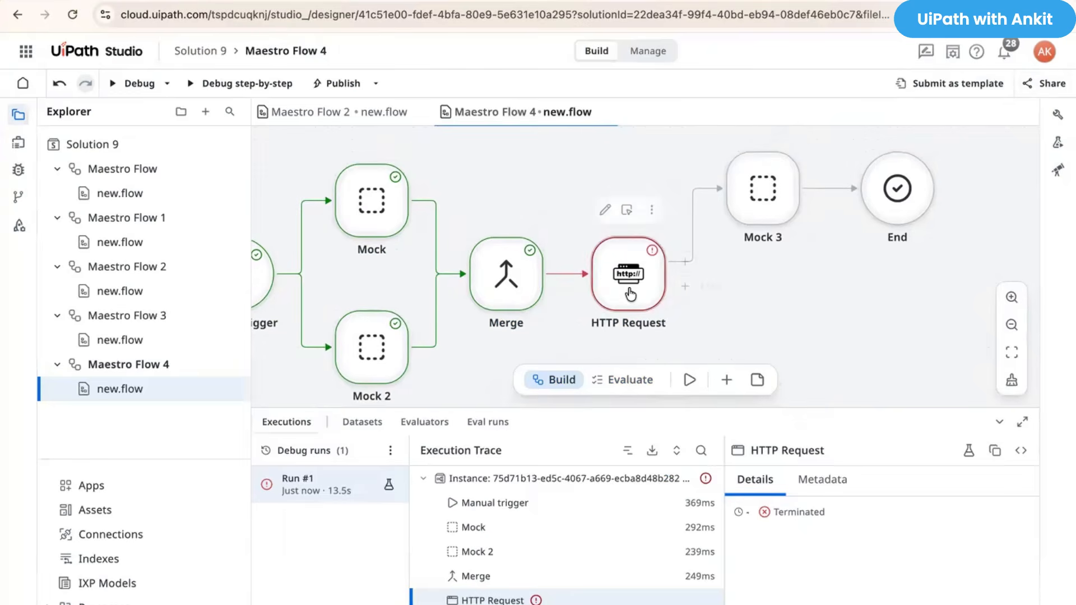
{"action": "left_click", "coordinate": [629, 285]}
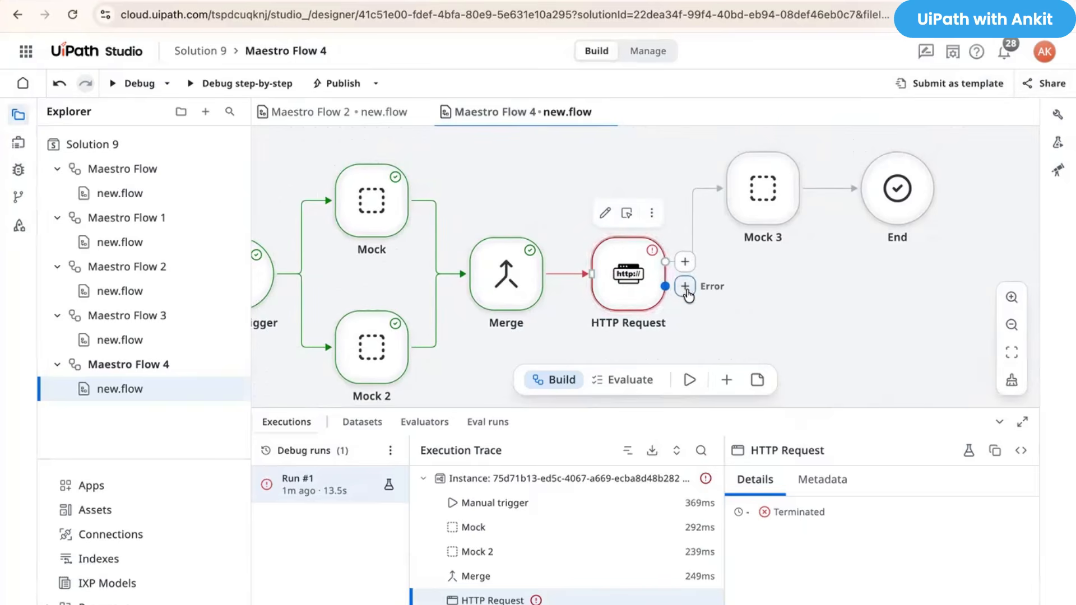
{"action": "mouse_move", "coordinate": [681, 286]}
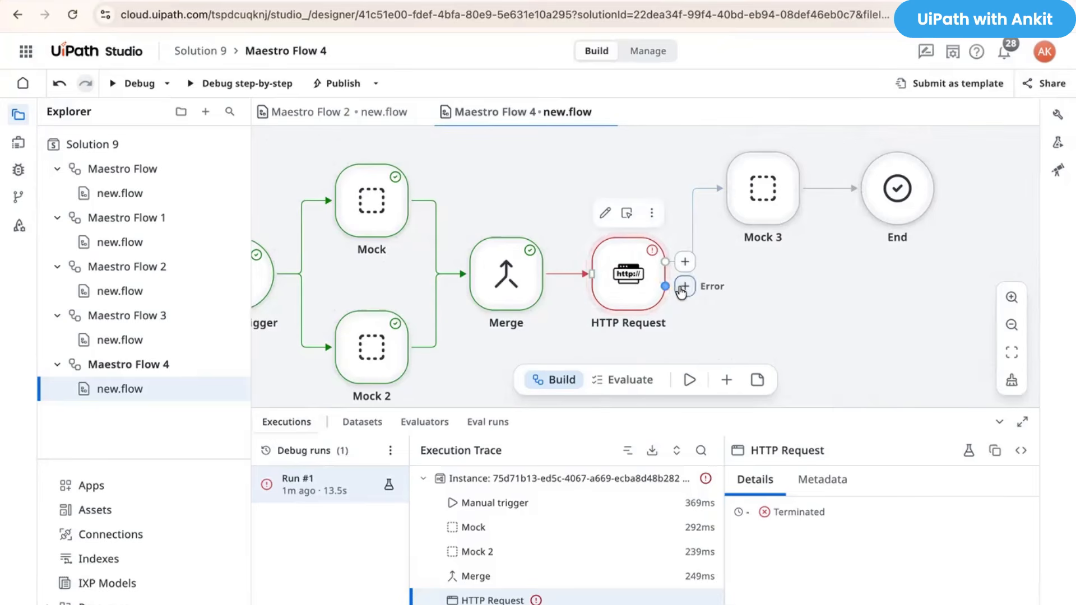
{"action": "left_click", "coordinate": [684, 286]}
{"action": "type", "text": "mock"}
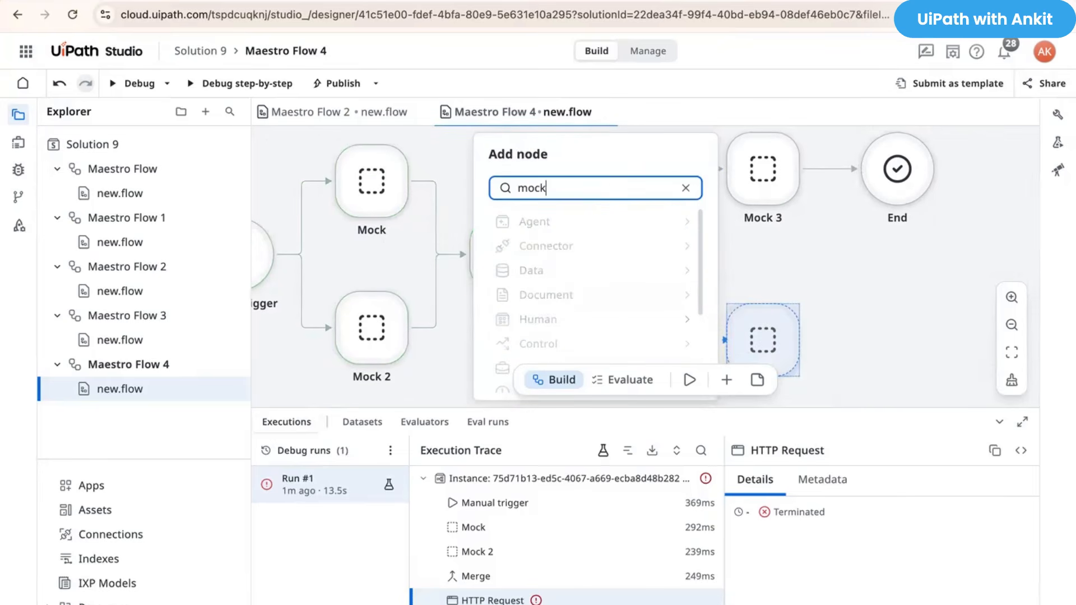
{"action": "left_click", "coordinate": [561, 221]}
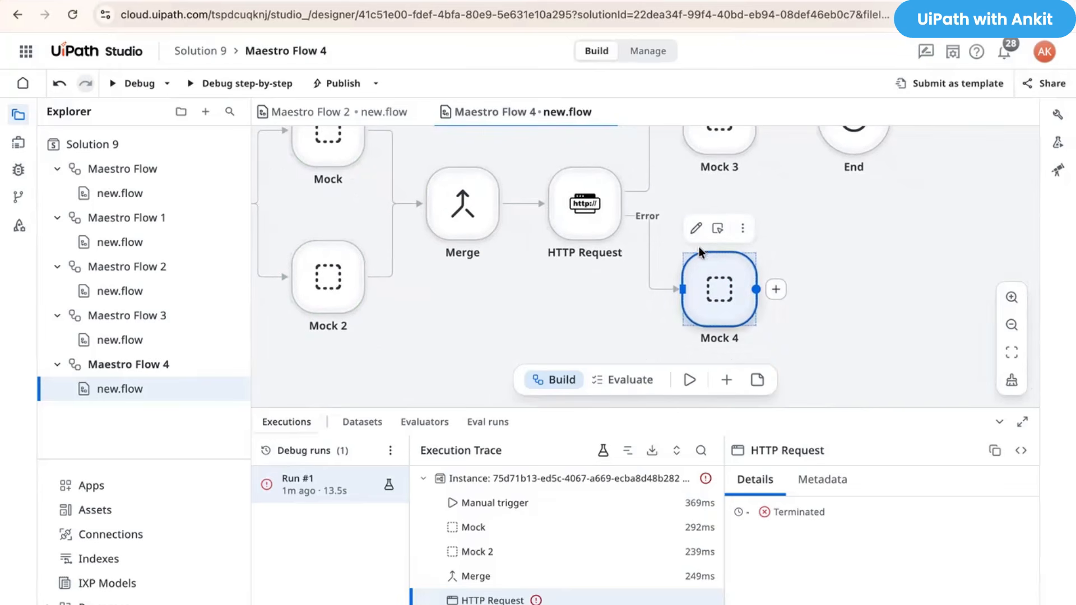
Step: Replace the Mock node on the HTTP Request's Error branch with a Script node
{"action": "left_click", "coordinate": [718, 228]}
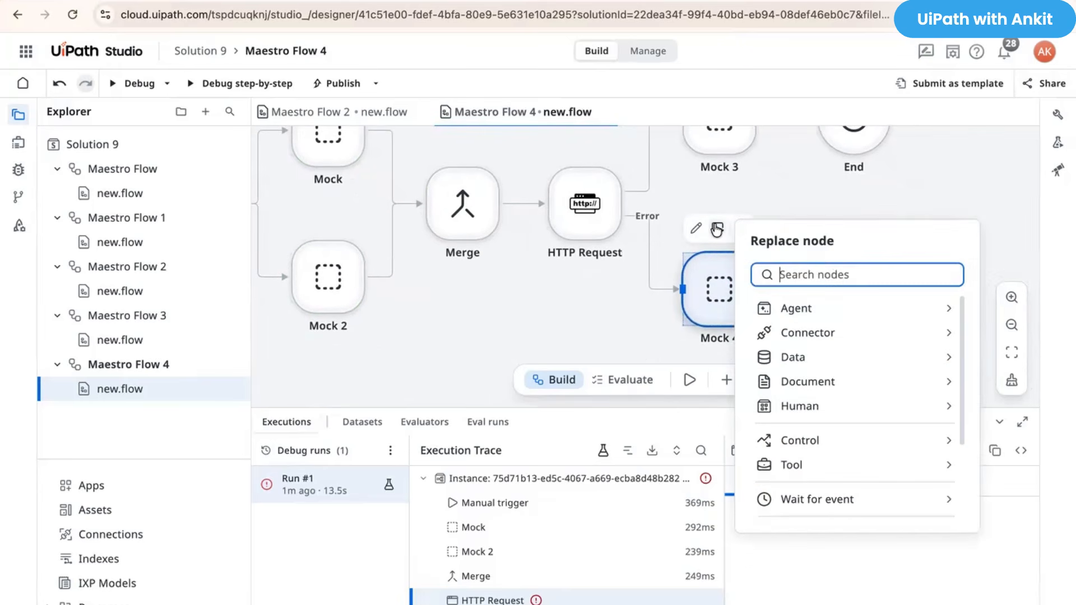
{"action": "type", "text": "sc"}
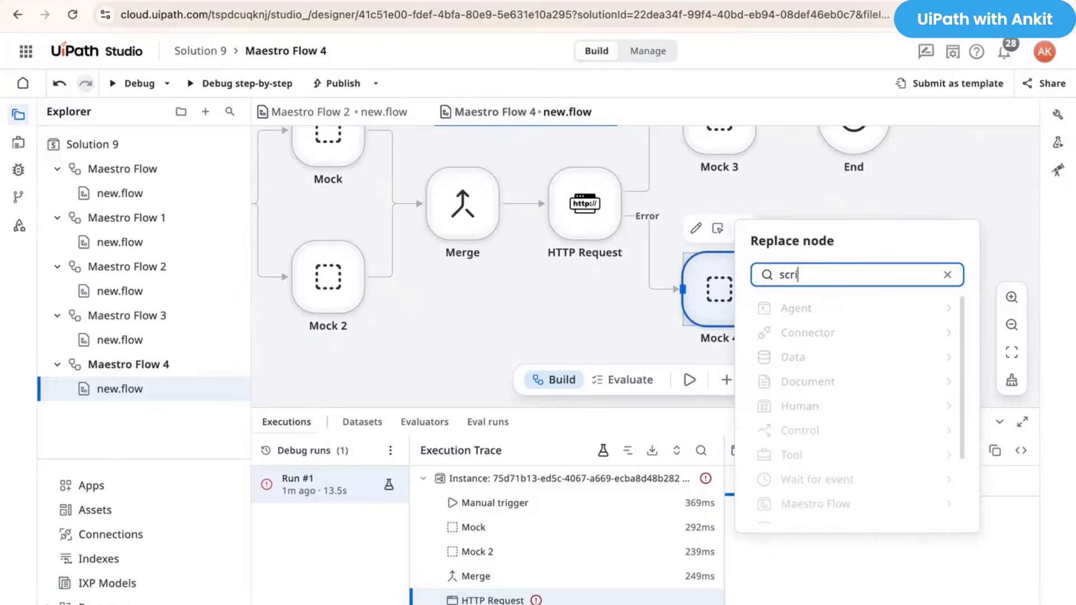
{"action": "type", "text": "ri"}
{"action": "left_click", "coordinate": [838, 304]}
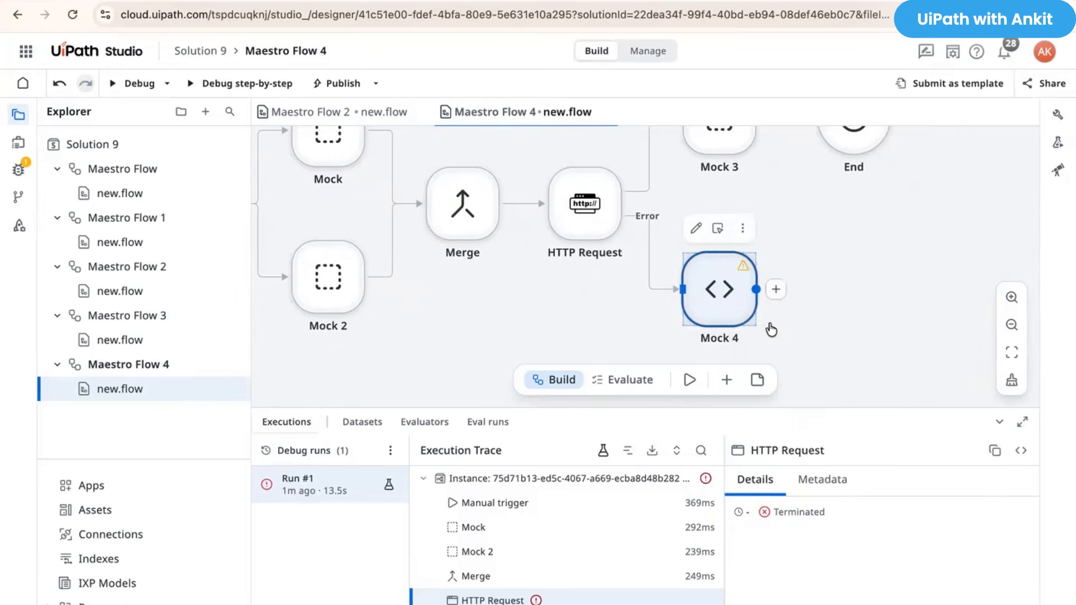
Step: Delete the script node labelled Mock 4 and add a new Script node to the HTTP Request's Error output
{"action": "left_click", "coordinate": [777, 290]}
{"action": "key", "text": "Escape"}
{"action": "left_click", "coordinate": [745, 285]}
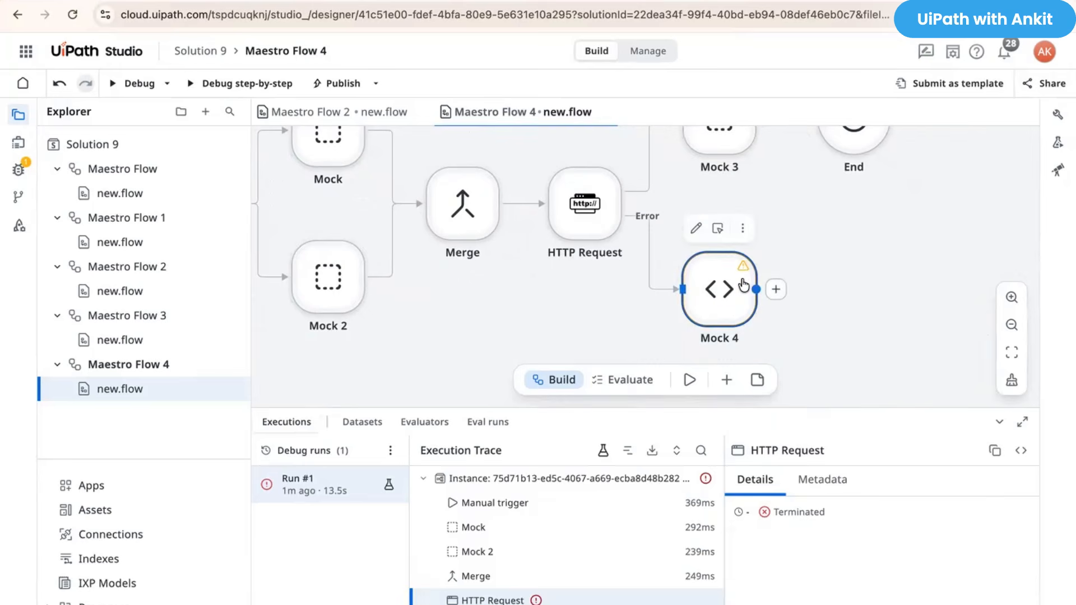
{"action": "right_click", "coordinate": [744, 286]}
{"action": "left_click", "coordinate": [777, 426]}
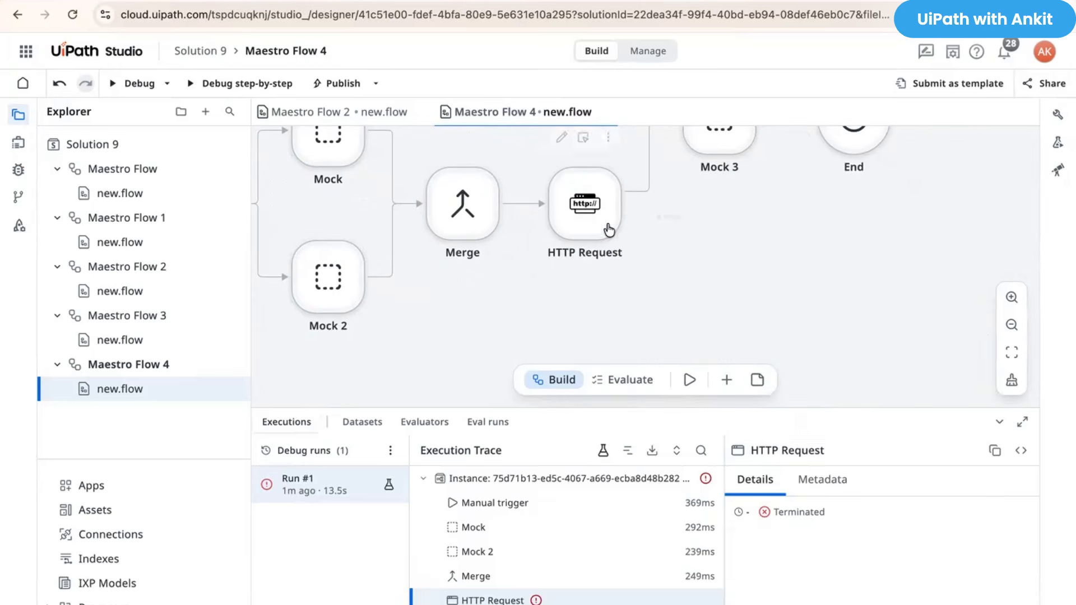
{"action": "left_click", "coordinate": [642, 215]}
{"action": "type", "text": "script"}
{"action": "left_click", "coordinate": [784, 224]}
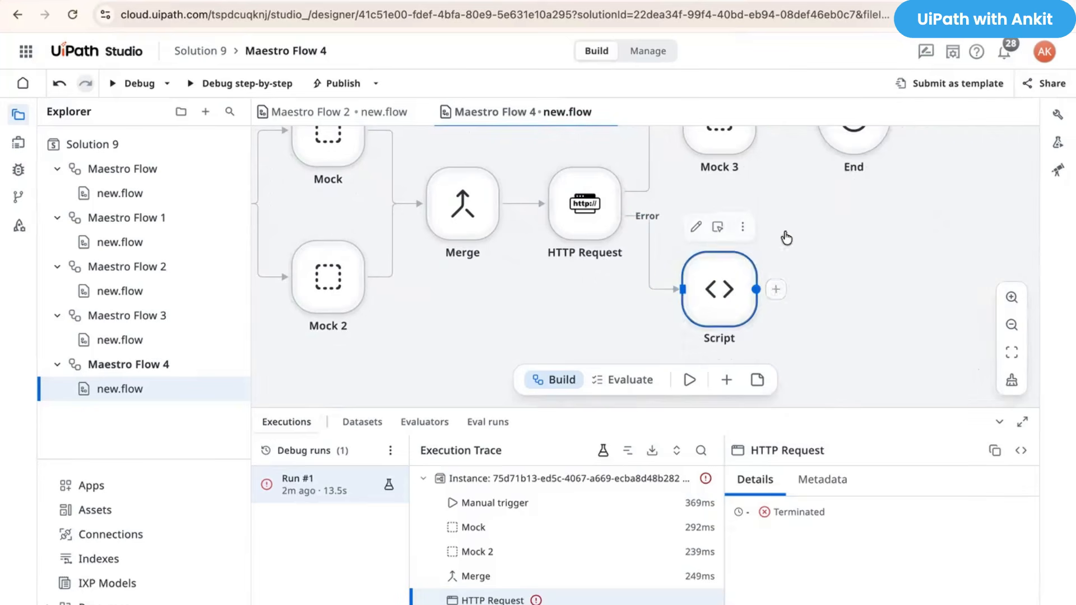
Step: Add a Mock node after the Script node and connect its output to the End node
{"action": "left_click", "coordinate": [774, 291]}
{"action": "type", "text": "mock"}
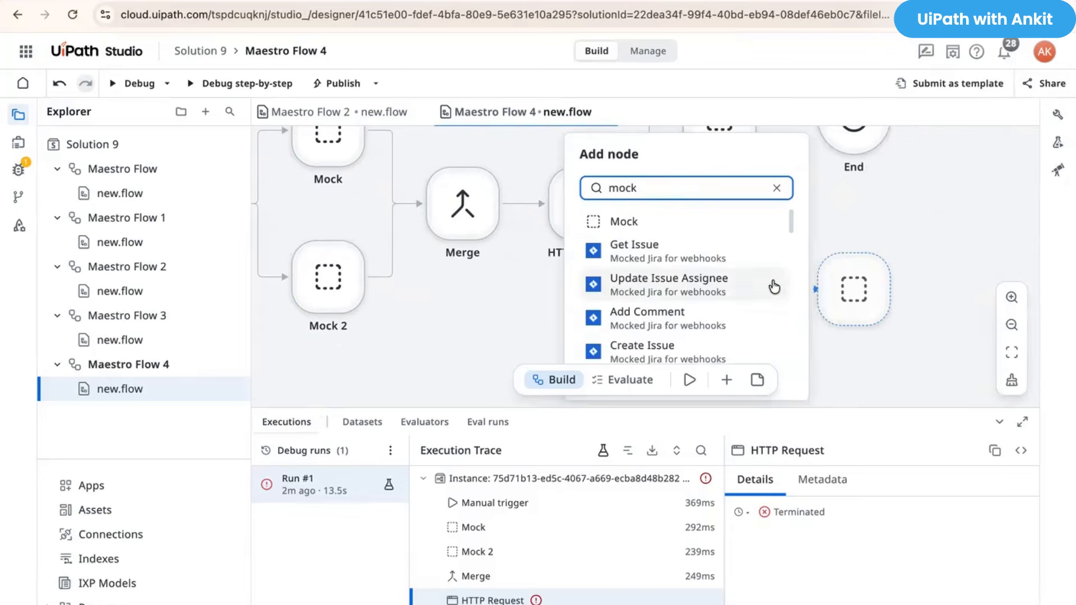
{"action": "left_click", "coordinate": [736, 224]}
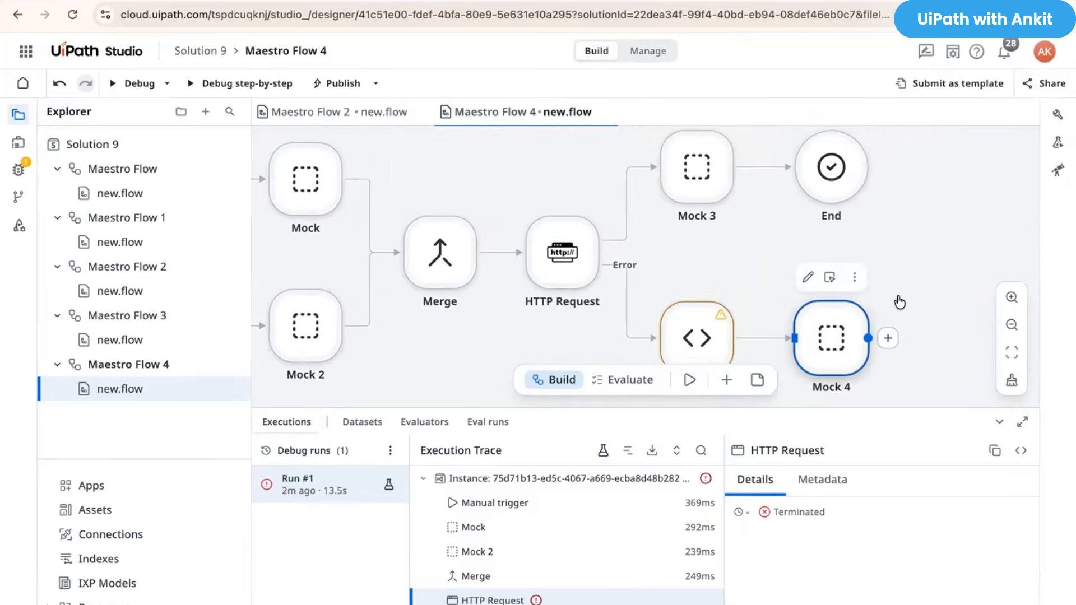
{"action": "left_click_drag", "start_coordinate": [888, 343], "coordinate": [792, 173]}
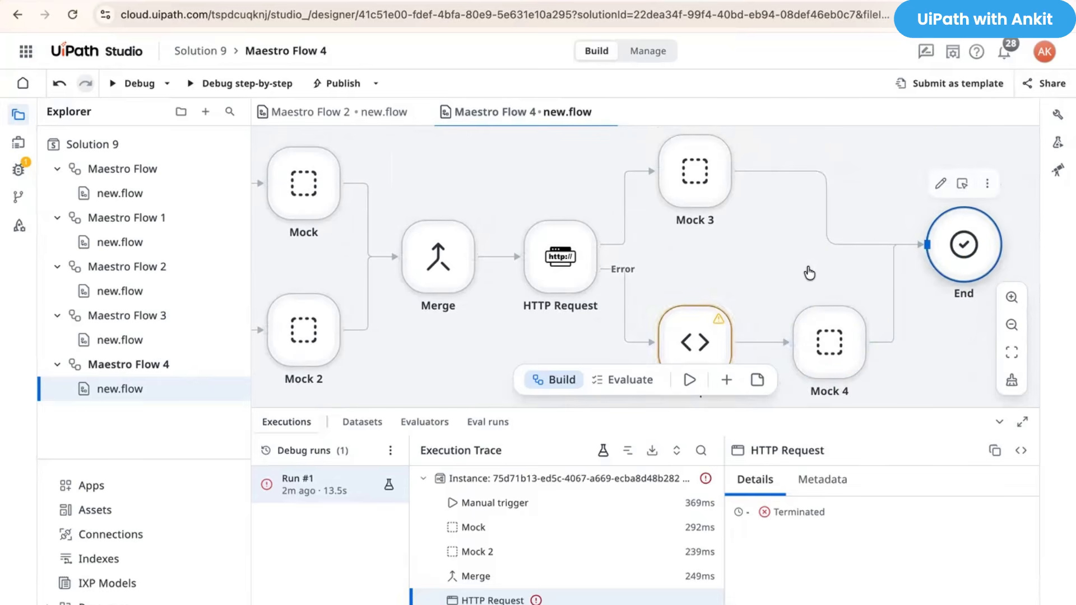
{"action": "scroll", "coordinate": [779, 258], "scroll_direction": "down", "scroll_amount": 1}
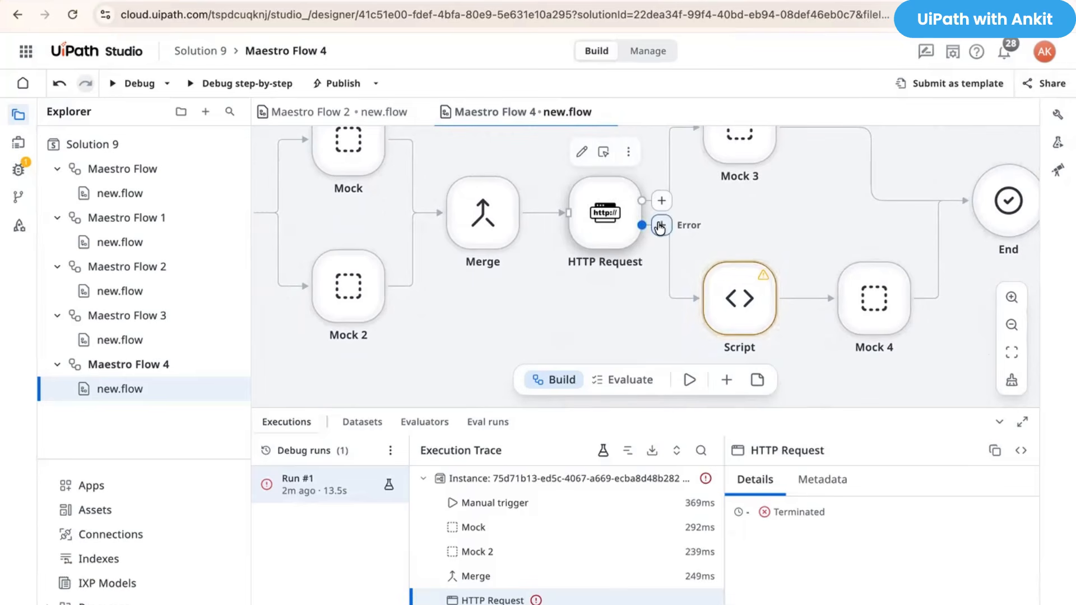
{"action": "left_click_drag", "start_coordinate": [659, 225], "coordinate": [728, 308]}
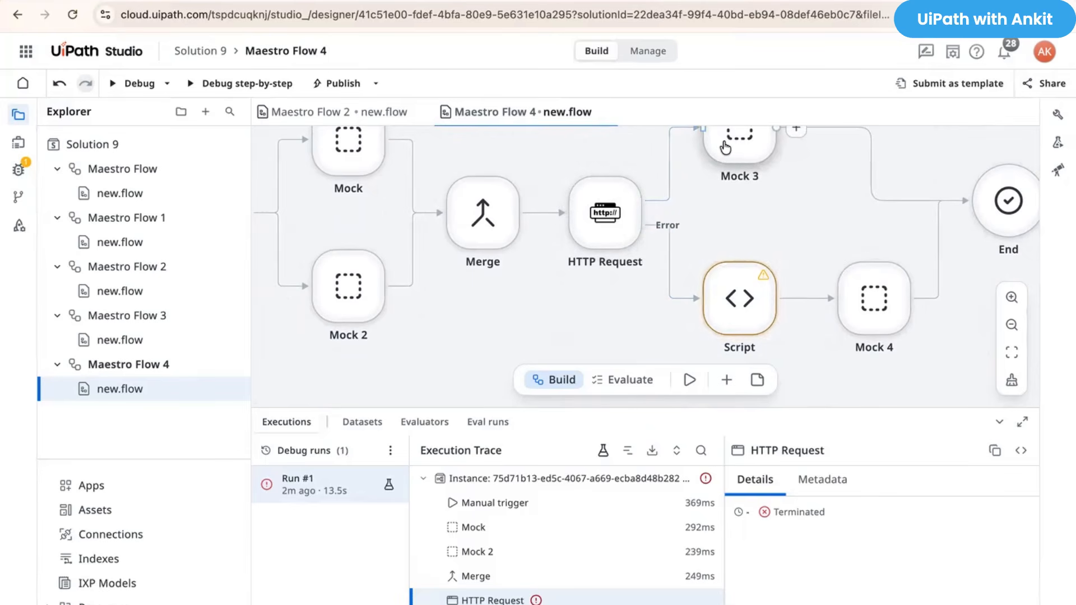
{"action": "mouse_move", "coordinate": [746, 294]}
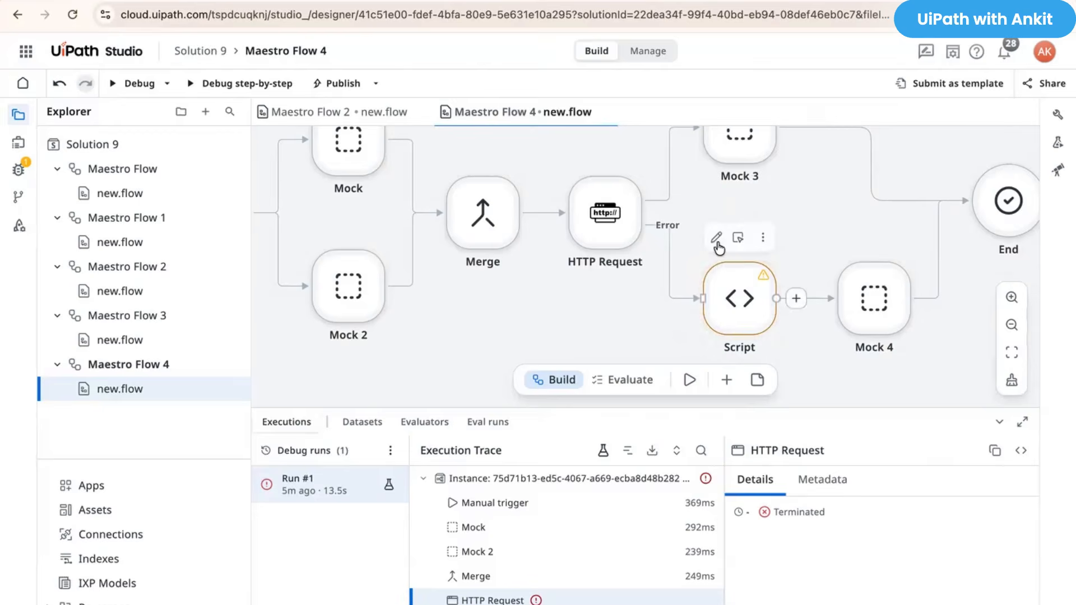
{"action": "left_click", "coordinate": [717, 238]}
{"action": "left_click", "coordinate": [364, 444]}
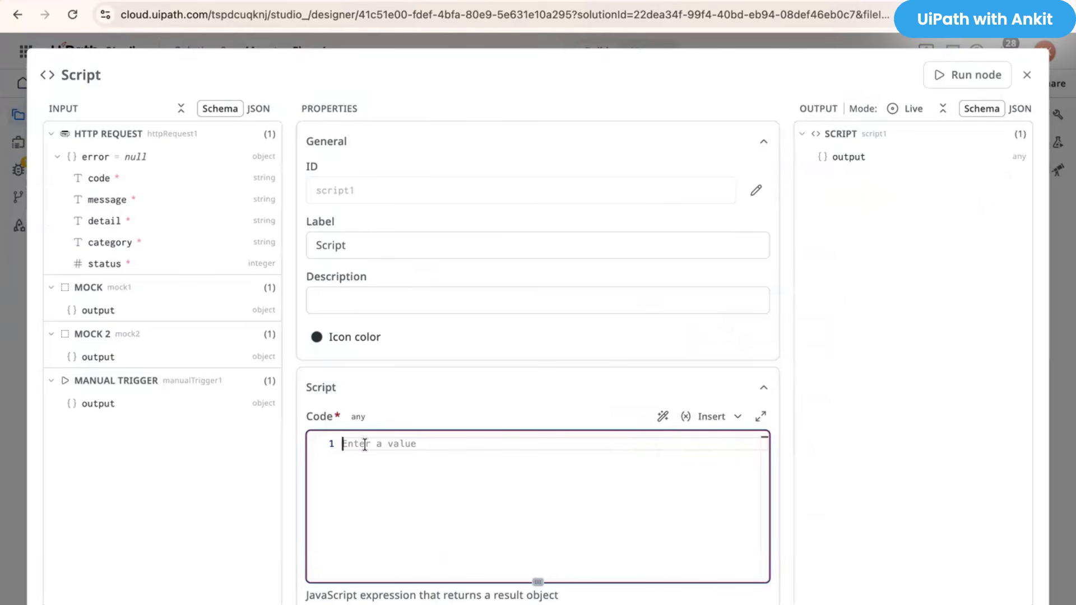
{"action": "left_click", "coordinate": [1027, 75]}
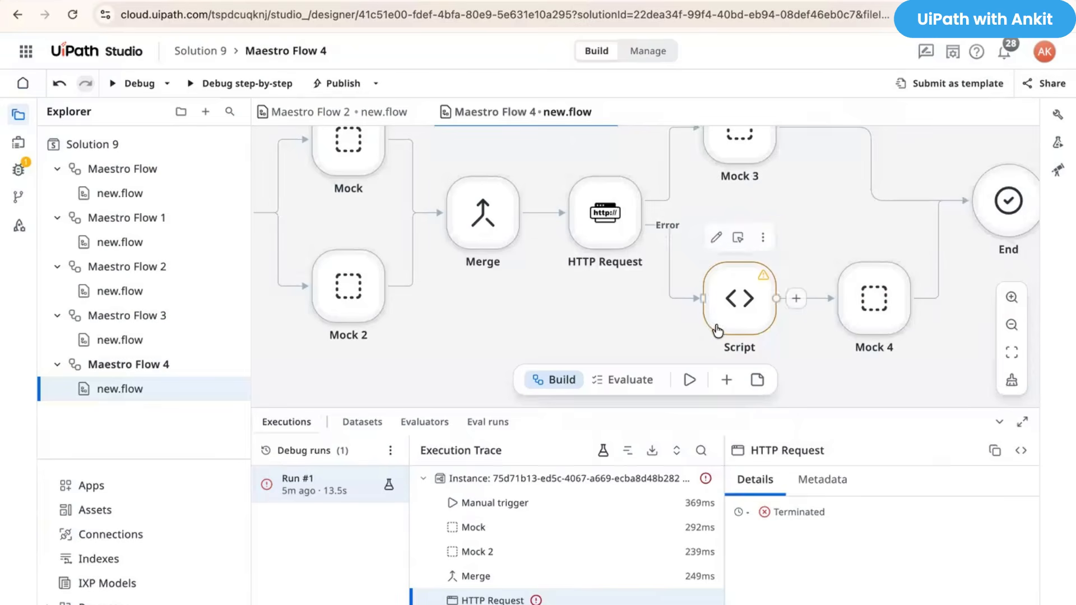
Step: Write Script node code that returns an object with errors set to $vars.httpRequest1.error.message, and close the node's properties
{"action": "mouse_move", "coordinate": [730, 304]}
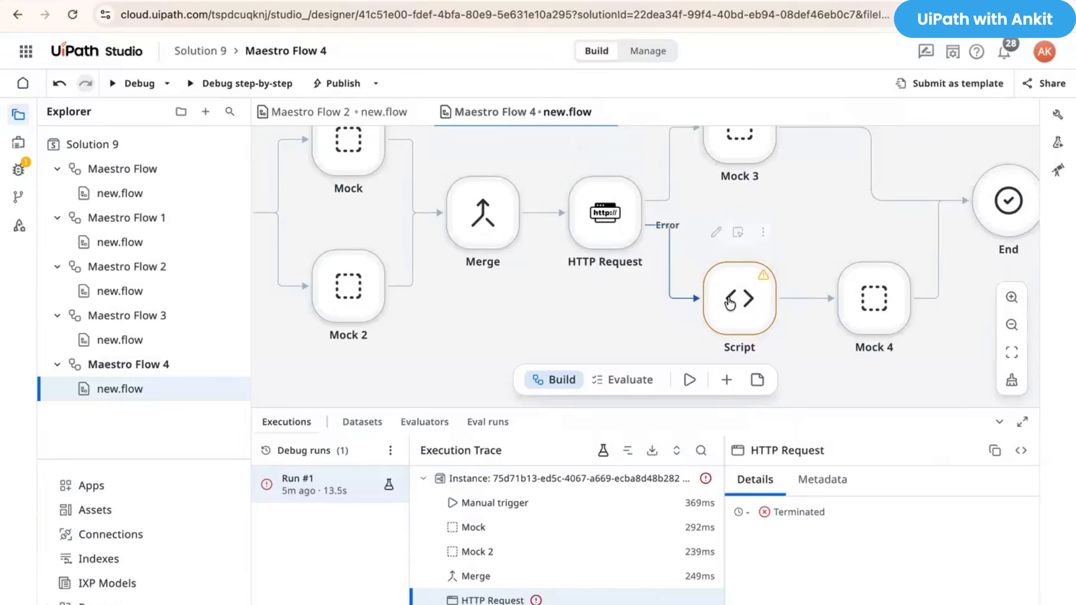
{"action": "left_click", "coordinate": [717, 237]}
{"action": "left_click", "coordinate": [378, 444]}
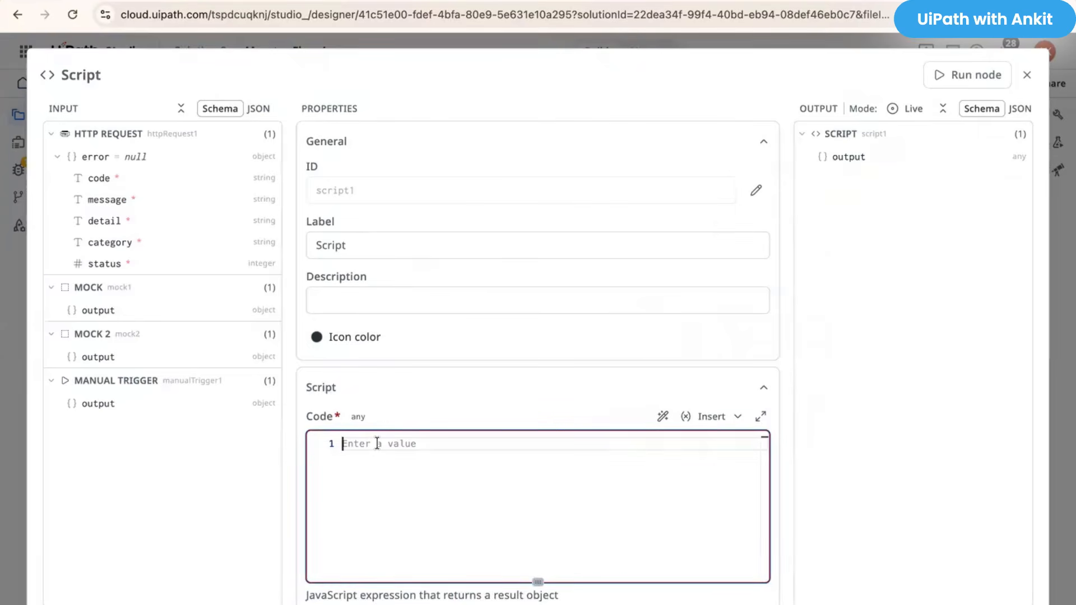
{"action": "type", "text": "return"}
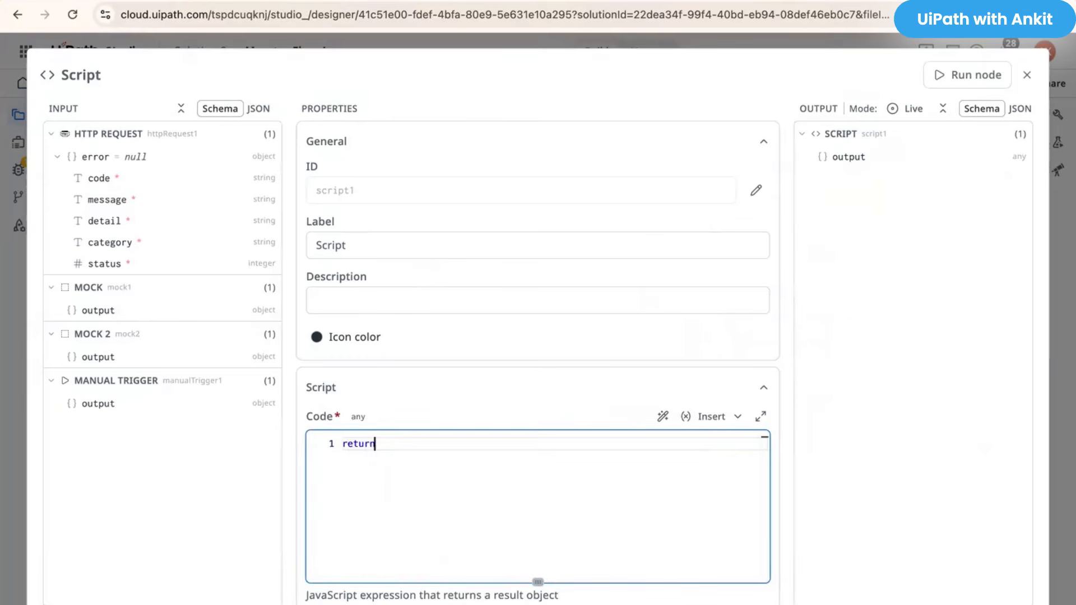
{"action": "type", "text": "{"}
{"action": "key", "text": "Return"}
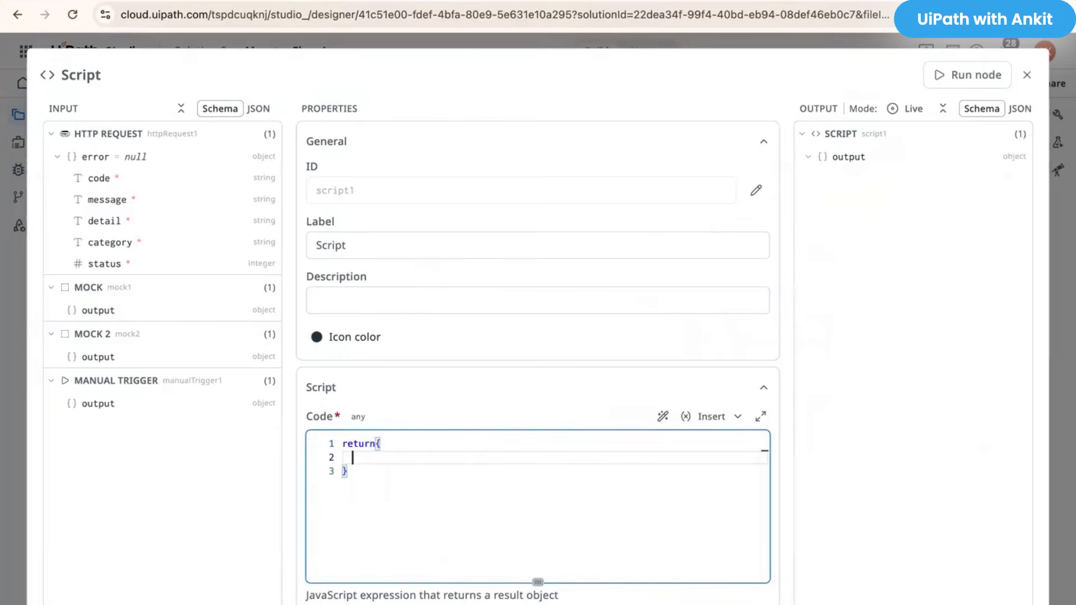
{"action": "type", "text": "errors"}
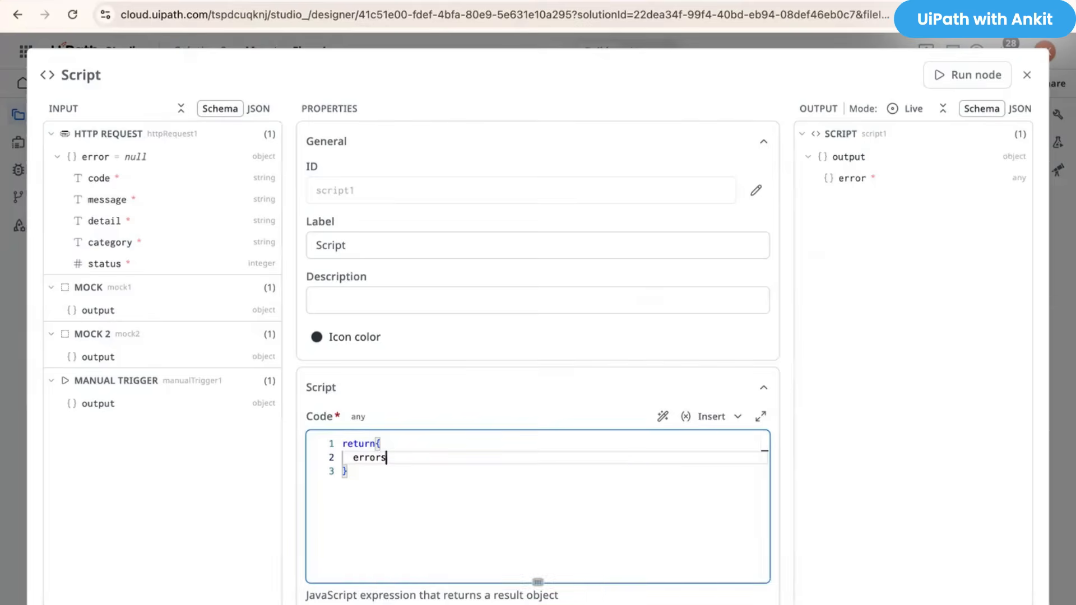
{"action": "type", "text": ":"}
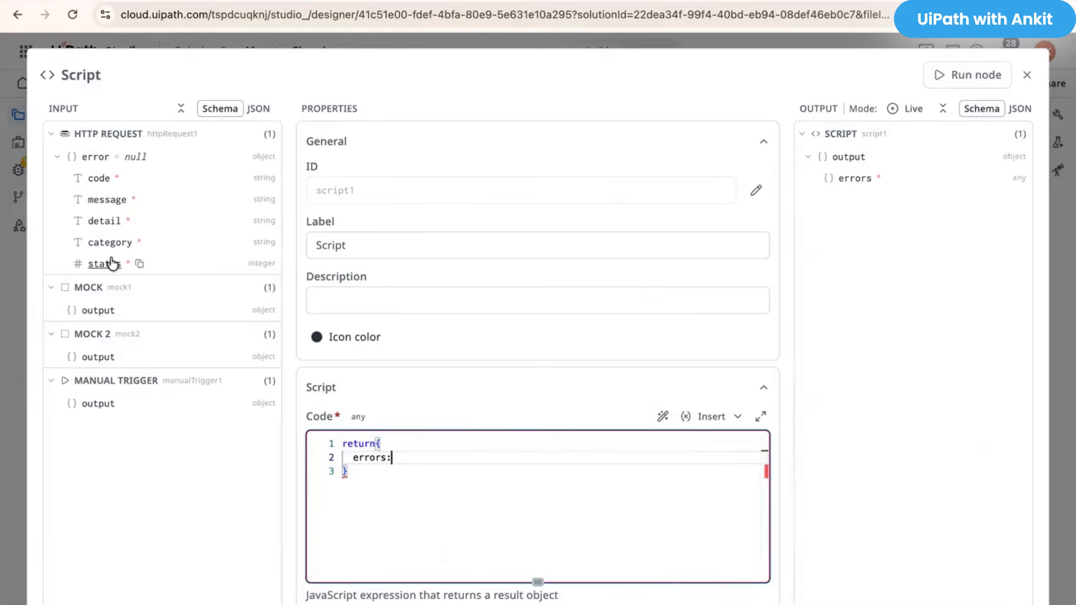
{"action": "left_click", "coordinate": [107, 200]}
{"action": "left_click", "coordinate": [403, 456]}
{"action": "key", "text": "ctrl+v"}
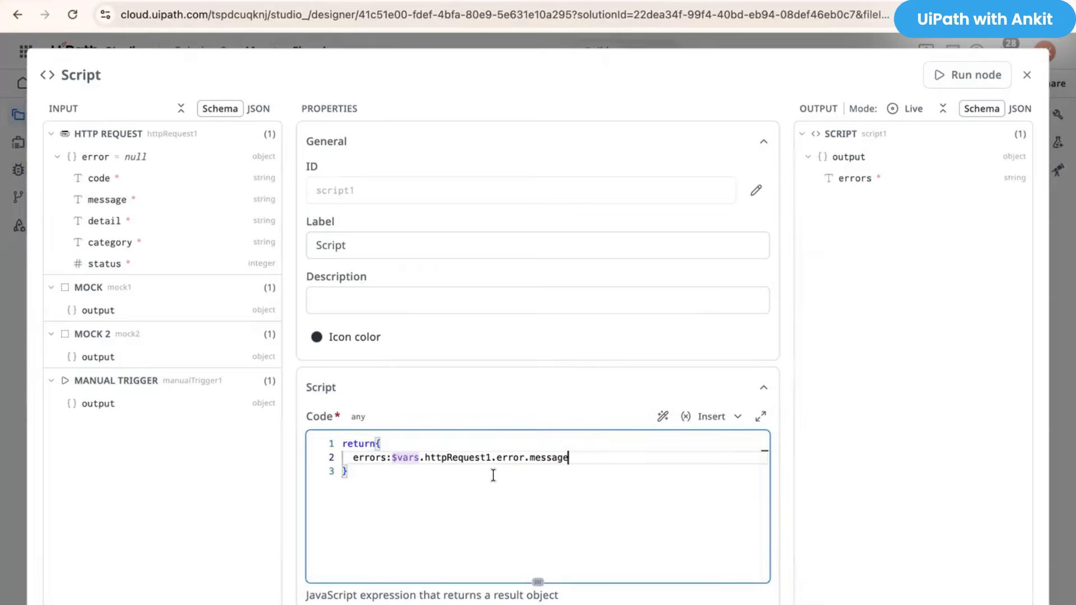
{"action": "key", "text": "Escape"}
Step: Debug the flow and examine the Script and HTTP Request variables in the run's execution trace
{"action": "left_click", "coordinate": [138, 91]}
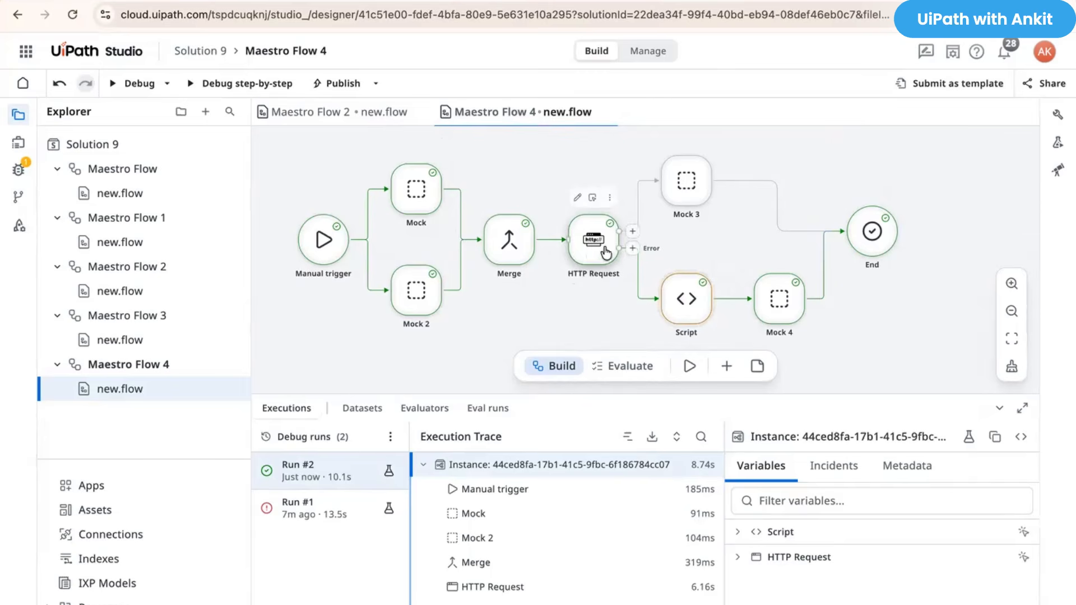
{"action": "left_click_drag", "start_coordinate": [632, 248], "coordinate": [662, 304]}
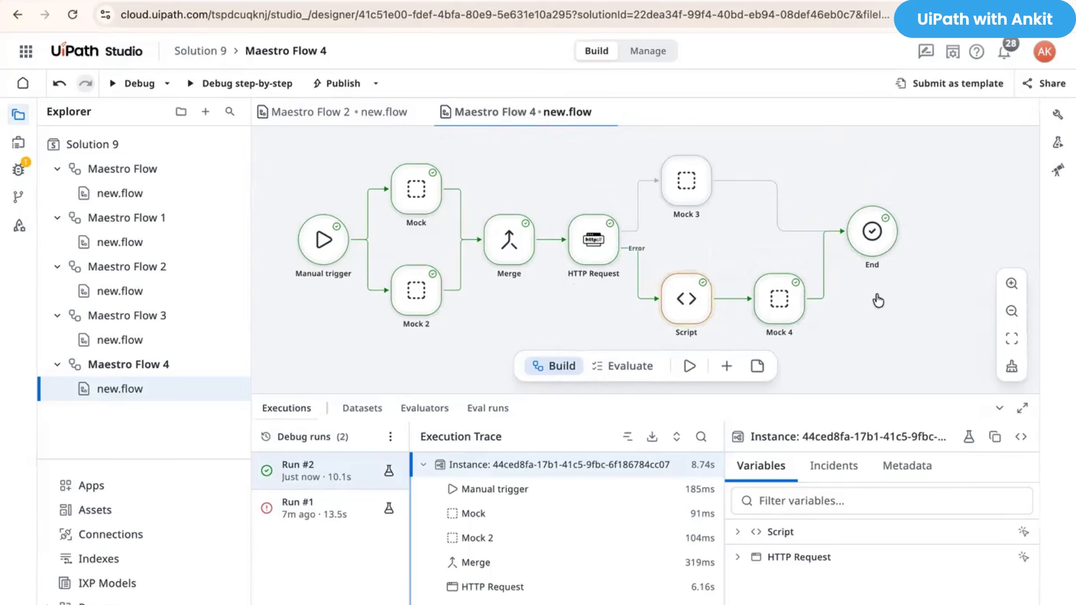
{"action": "scroll", "coordinate": [642, 284], "scroll_direction": "down", "scroll_amount": 2}
{"action": "scroll", "coordinate": [643, 285], "scroll_direction": "up", "scroll_amount": 1}
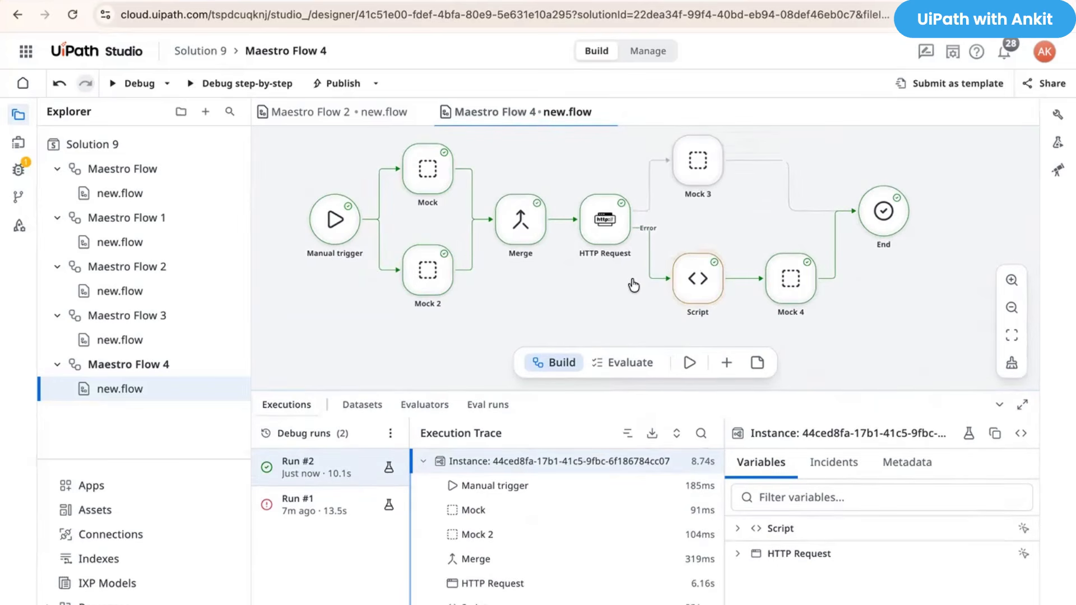
{"action": "left_click_drag", "start_coordinate": [624, 387], "coordinate": [622, 288]}
{"action": "scroll", "coordinate": [651, 219], "scroll_direction": "down", "scroll_amount": 2}
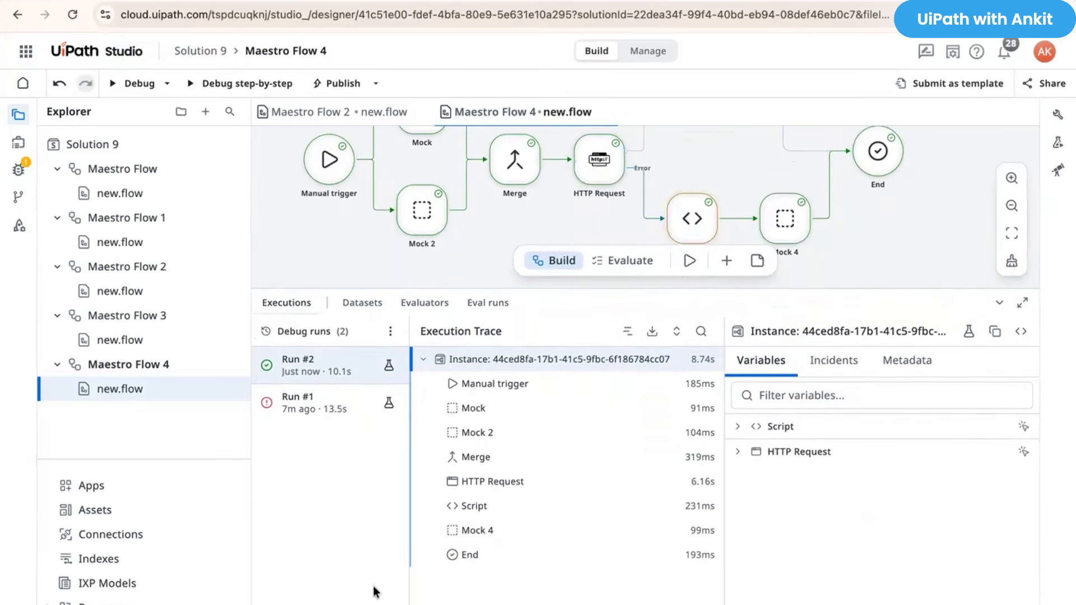
{"action": "left_click", "coordinate": [470, 507]}
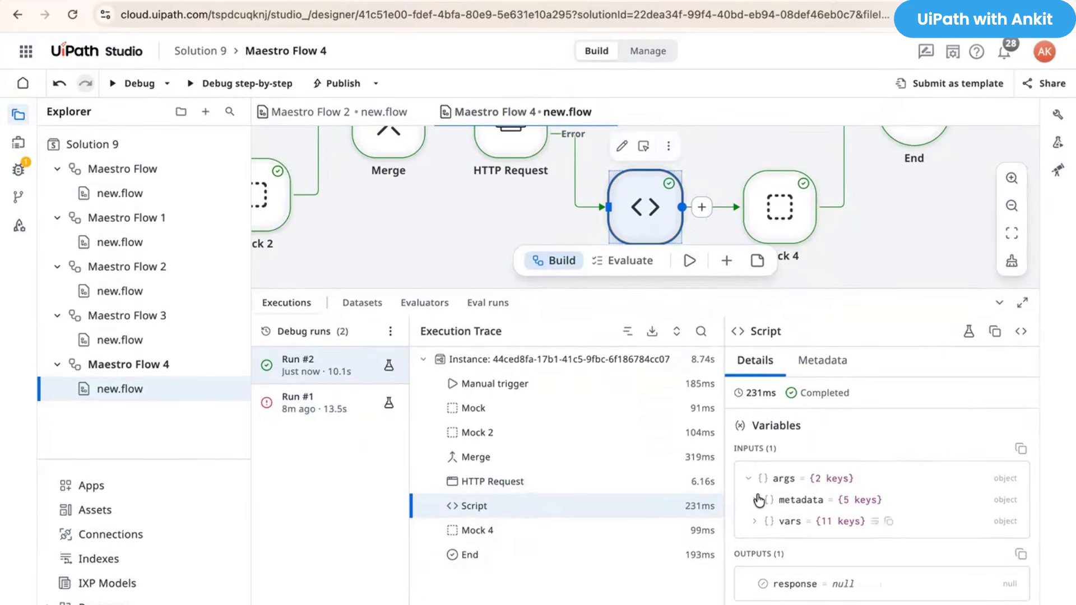
{"action": "left_click", "coordinate": [494, 487]}
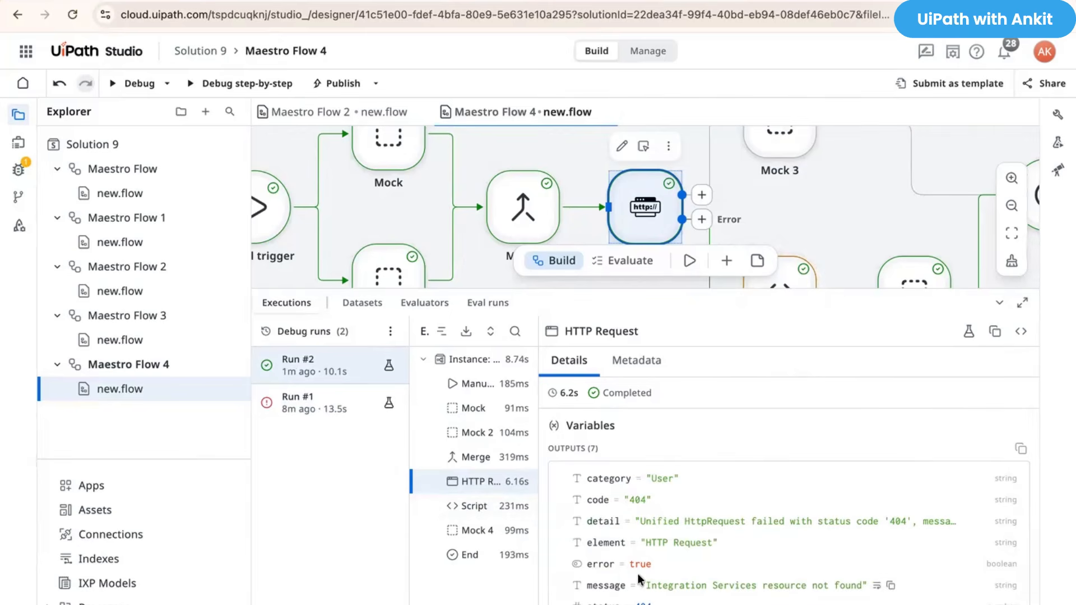
{"action": "left_click", "coordinate": [1004, 304]}
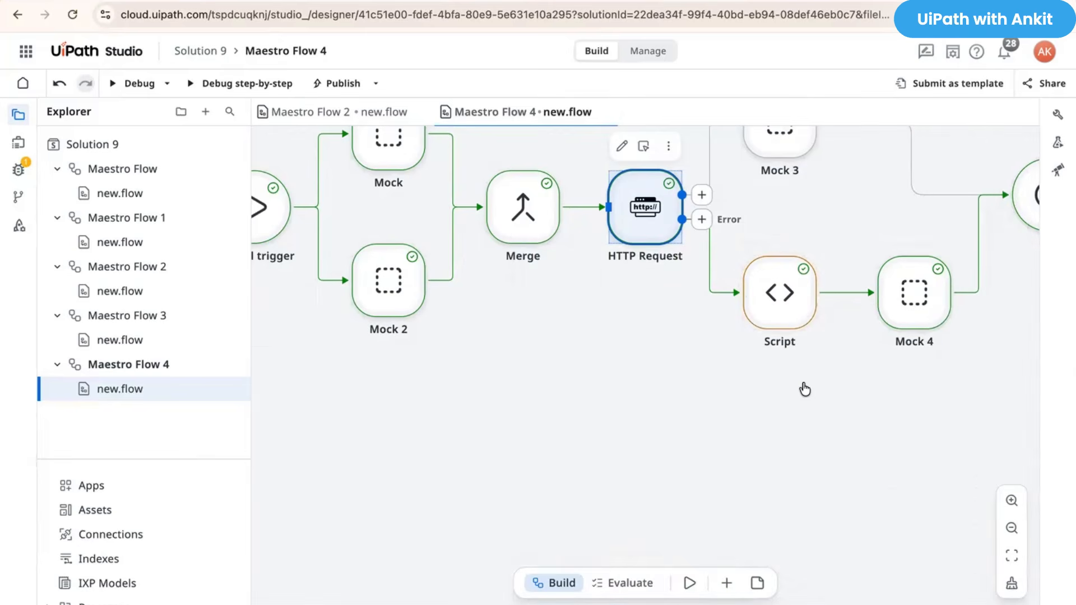
Step: Change the errors expression in the Script node's code to $vars.httpRequest1.output.error.message
{"action": "left_click", "coordinate": [756, 231]}
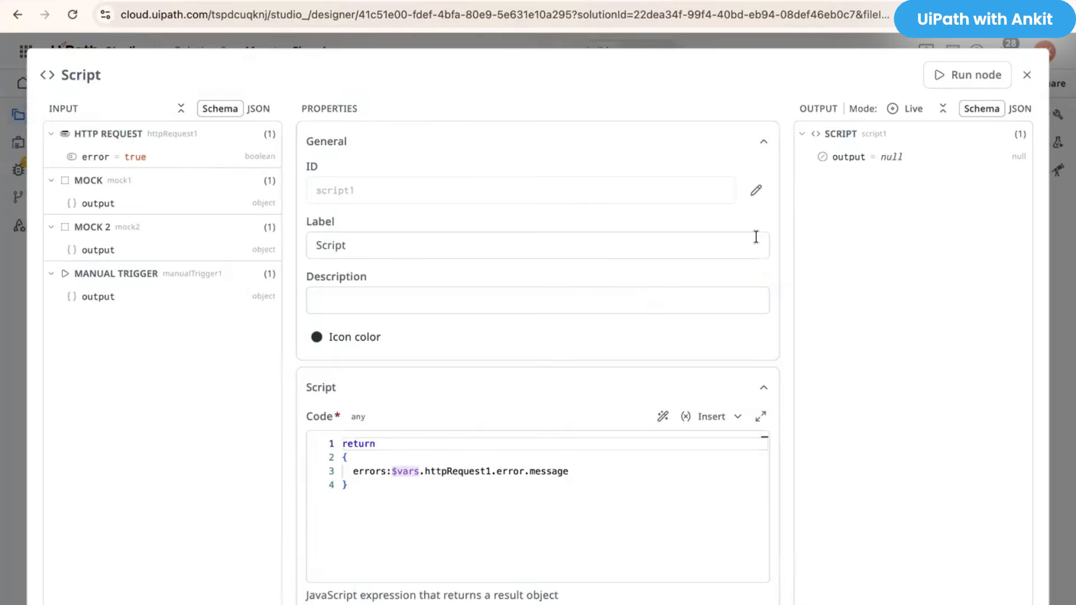
{"action": "left_click", "coordinate": [525, 521]}
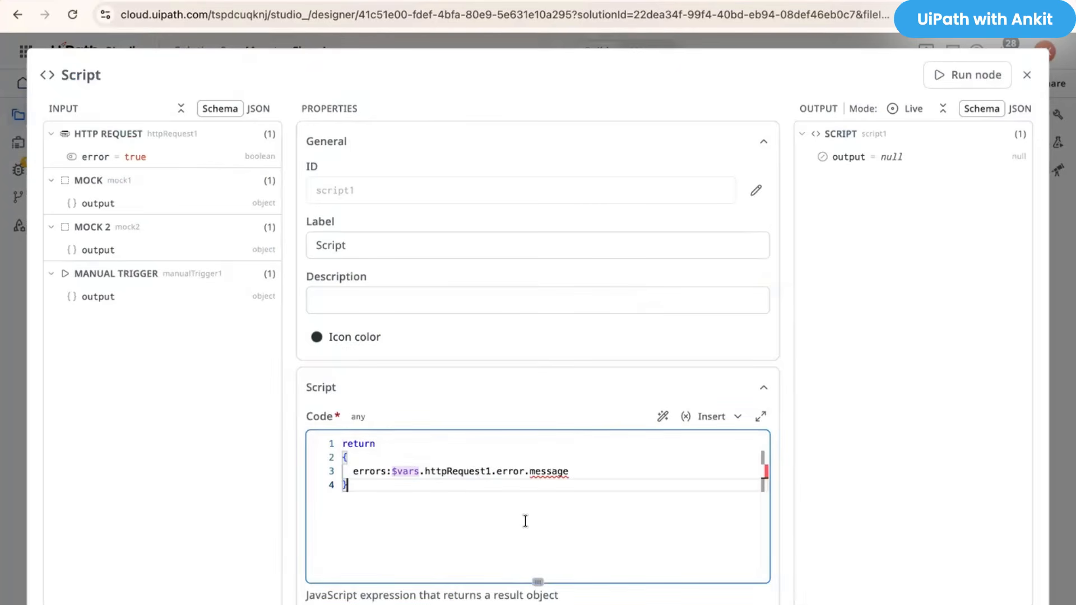
{"action": "left_click_drag", "start_coordinate": [571, 473], "coordinate": [537, 471]}
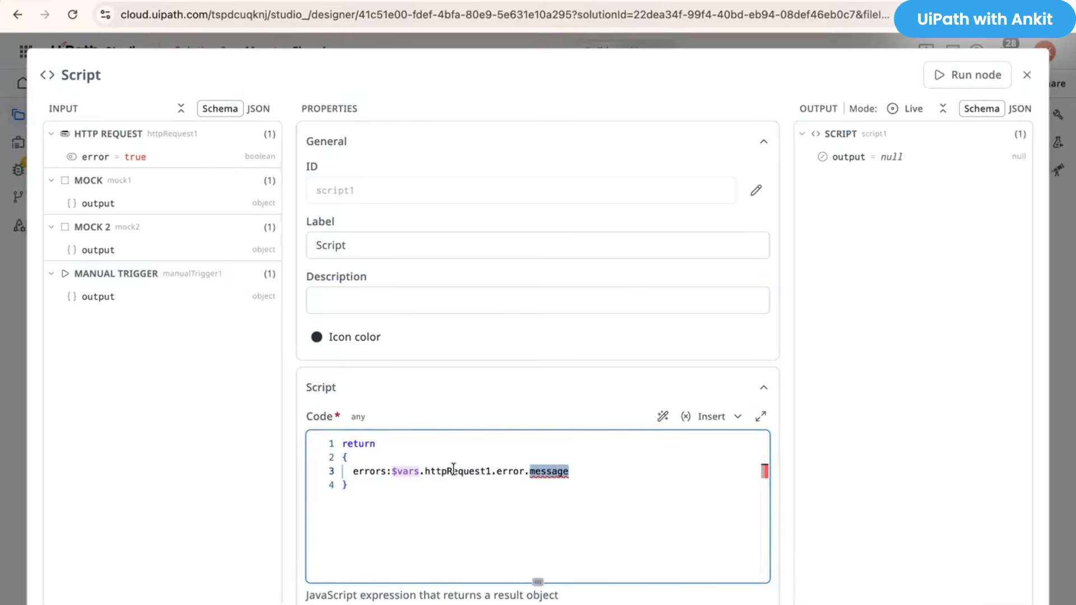
{"action": "left_click_drag", "start_coordinate": [442, 471], "coordinate": [482, 471]}
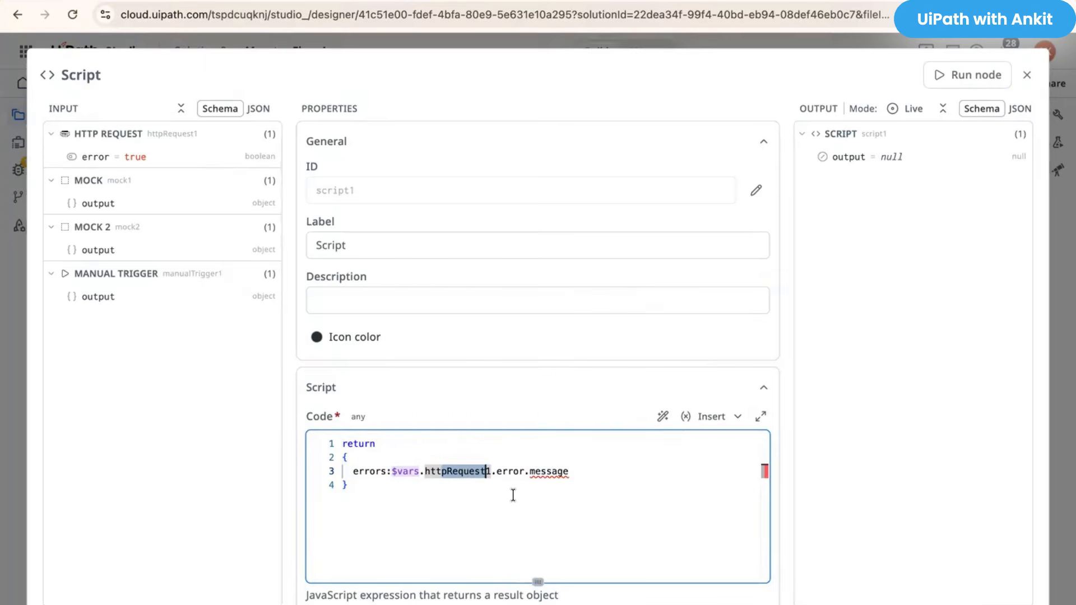
{"action": "left_click", "coordinate": [426, 512]}
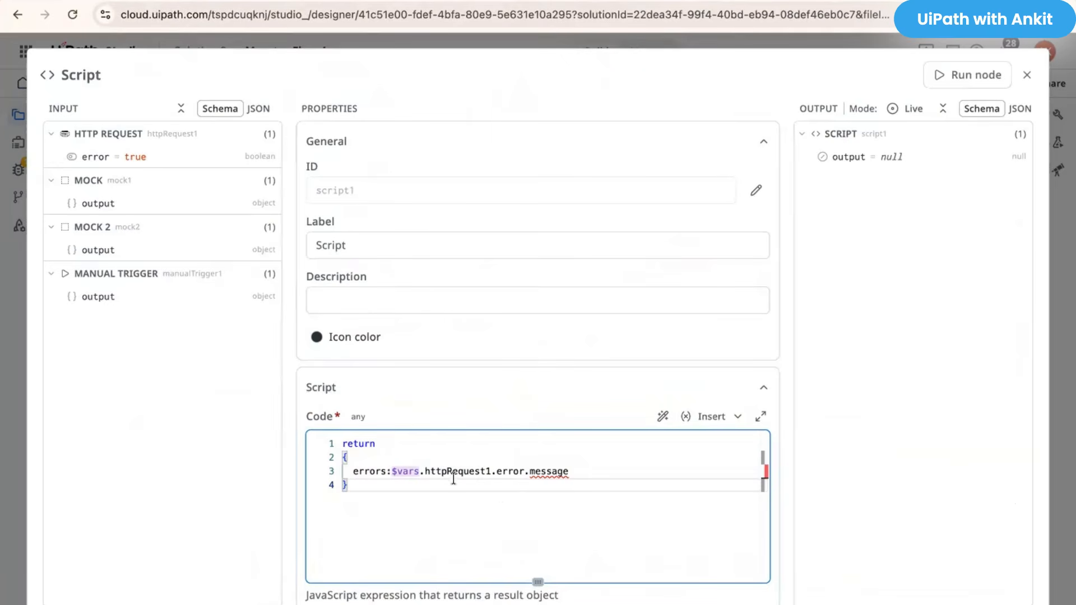
{"action": "left_click_drag", "start_coordinate": [582, 471], "coordinate": [500, 475]}
{"action": "left_click", "coordinate": [496, 472]}
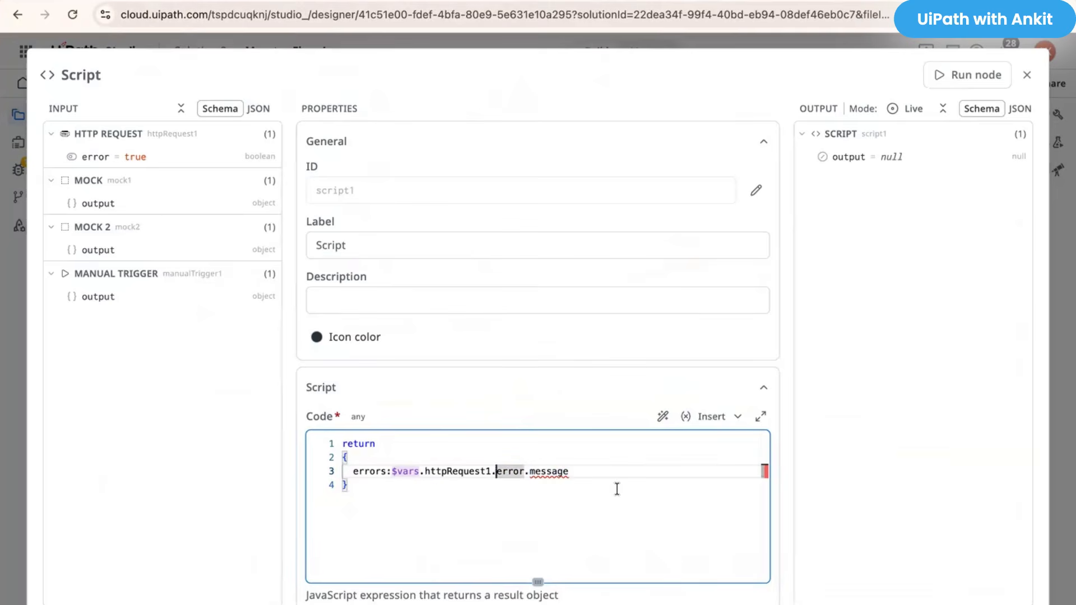
{"action": "type", "text": "output."}
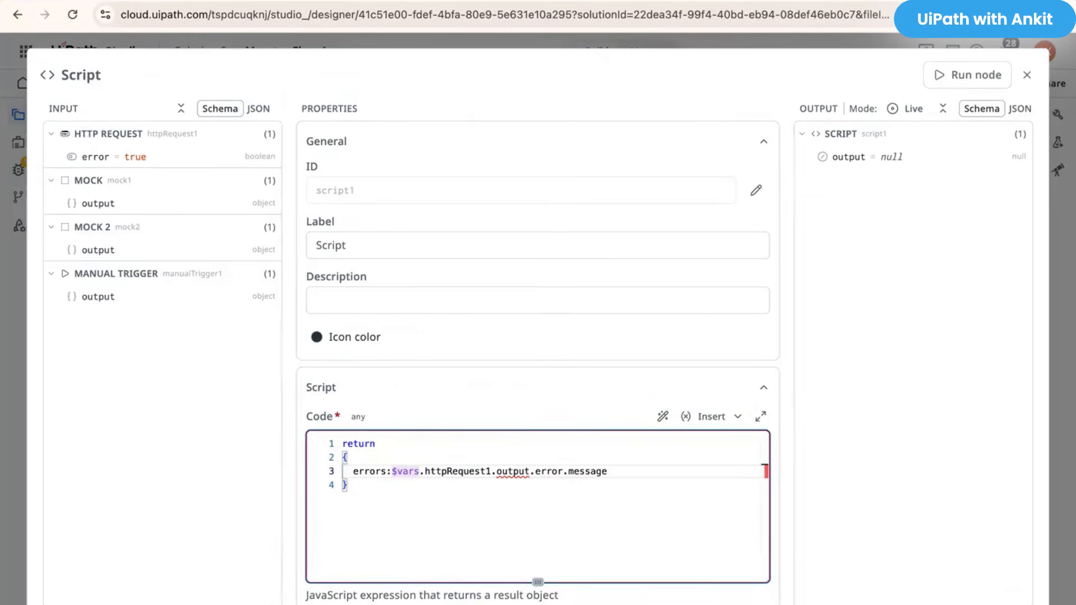
{"action": "left_click_drag", "start_coordinate": [630, 473], "coordinate": [538, 475]}
{"action": "left_click_drag", "start_coordinate": [458, 467], "coordinate": [512, 470]}
{"action": "left_click", "coordinate": [1032, 76]}
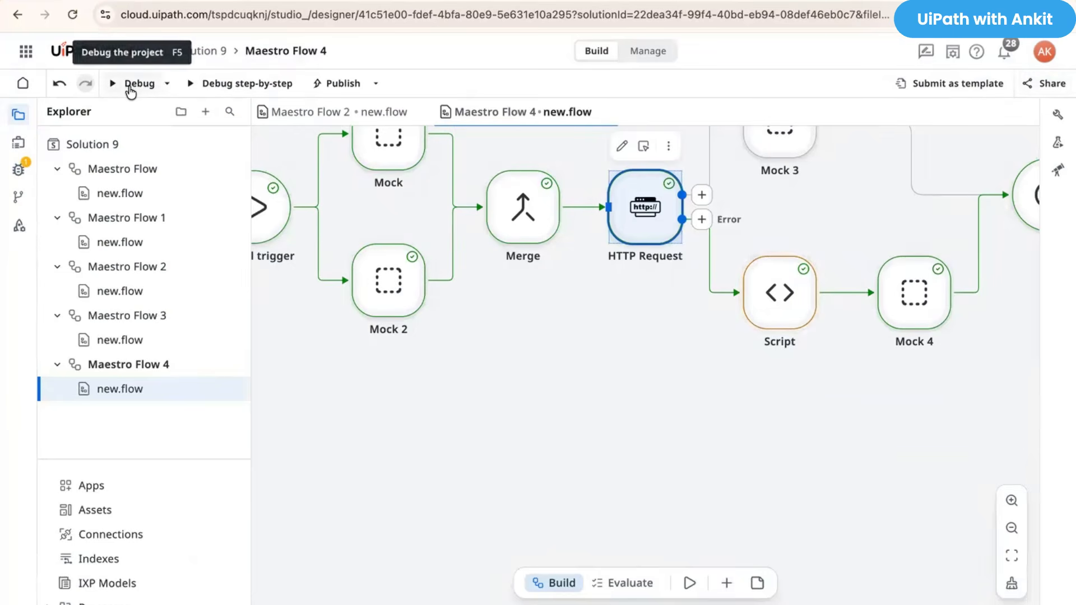
Step: Debug the flow again and enlarge the execution trace area to show all of the run's entries
{"action": "left_click", "coordinate": [130, 90]}
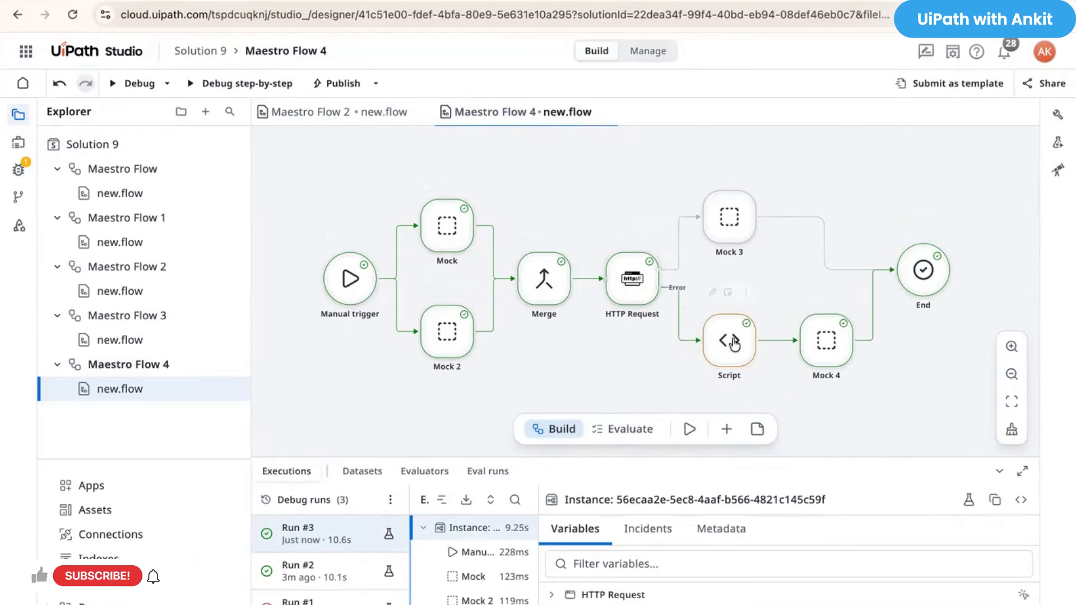
{"action": "left_click_drag", "start_coordinate": [563, 459], "coordinate": [553, 318]}
{"action": "left_click_drag", "start_coordinate": [543, 493], "coordinate": [710, 483]}
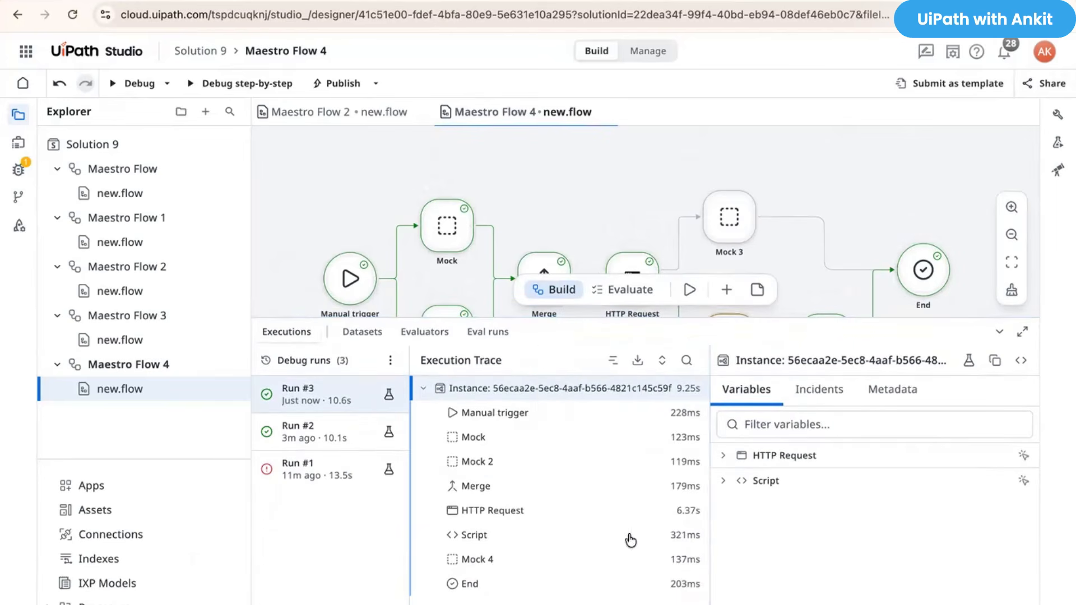
Step: Examine the Script and HTTP Request entries in the latest run's execution trace, adjusting the width of the details area
{"action": "left_click", "coordinate": [478, 536]}
{"action": "left_click_drag", "start_coordinate": [710, 390], "coordinate": [607, 391]}
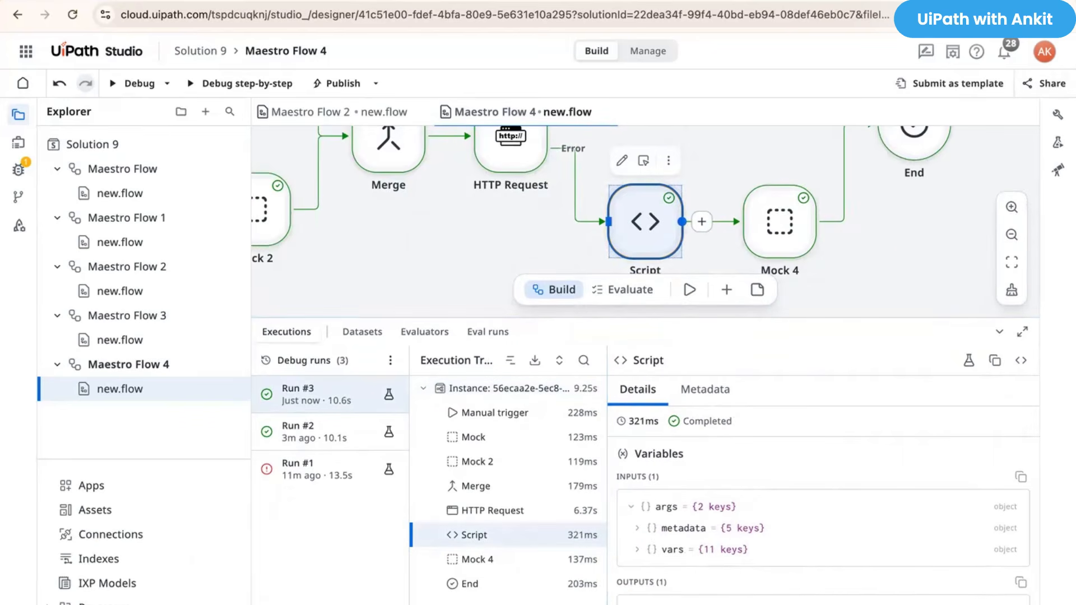
{"action": "left_click_drag", "start_coordinate": [607, 487], "coordinate": [656, 486]}
{"action": "left_click", "coordinate": [504, 513]}
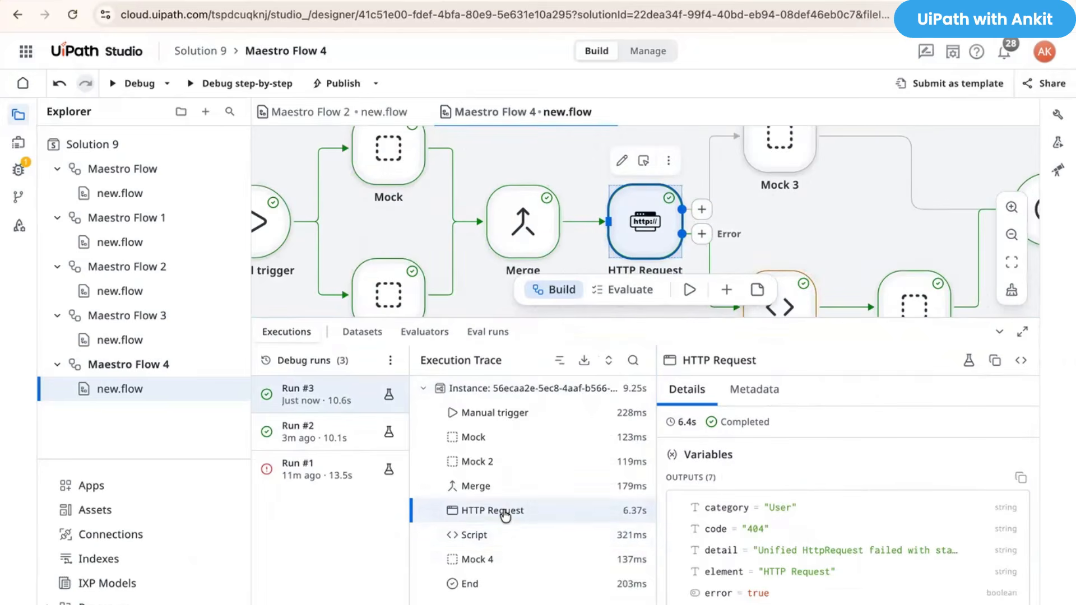
Step: Change the errors expression in the Script node's code to $vars.httpRequest1.output.message and close the node's properties
{"action": "double_click", "coordinate": [634, 244]}
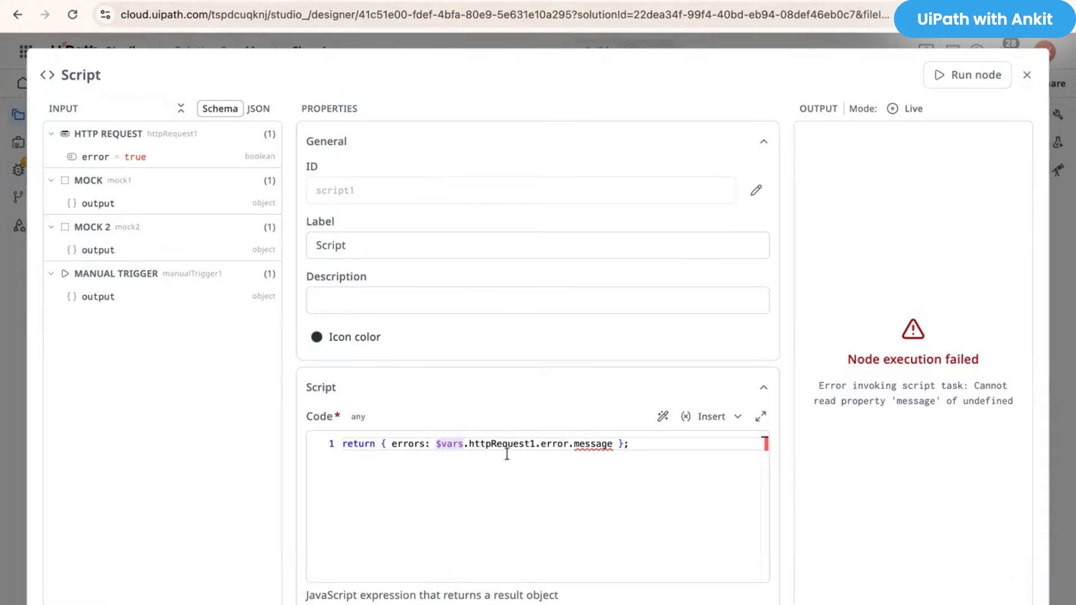
{"action": "double_click", "coordinate": [546, 443]}
{"action": "type", "text": "output"}
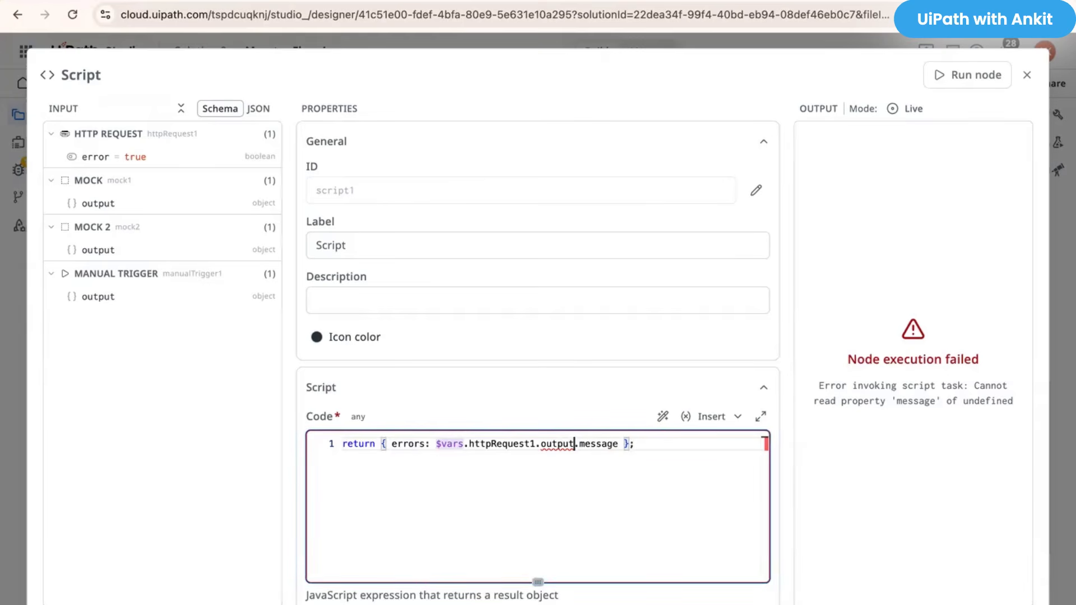
{"action": "left_click", "coordinate": [1027, 76]}
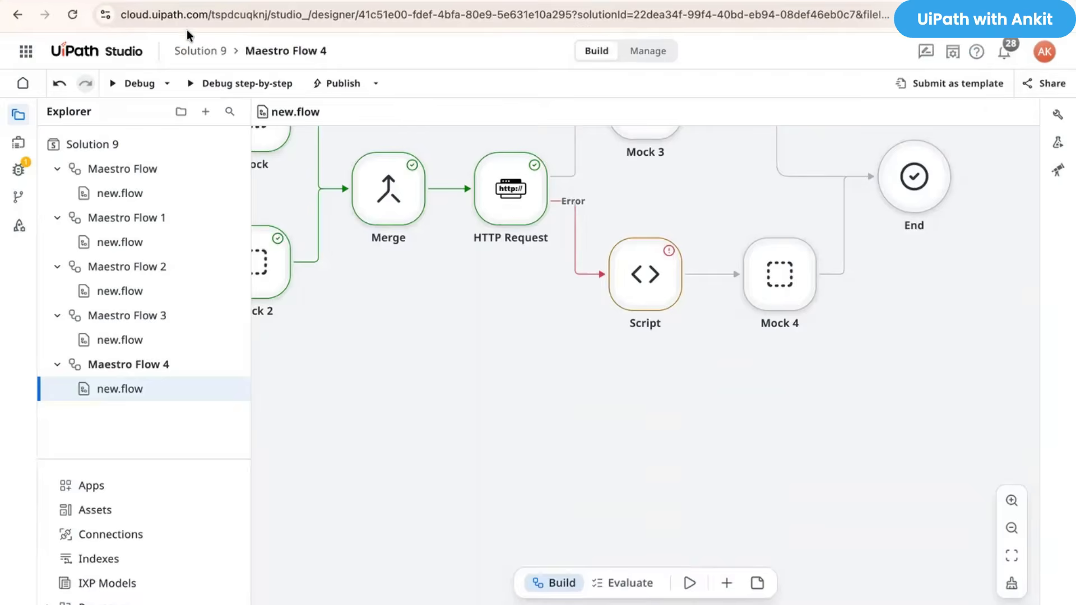
Step: Debug the flow and examine the full errors value in the Script node's output for the new run
{"action": "left_click", "coordinate": [149, 89]}
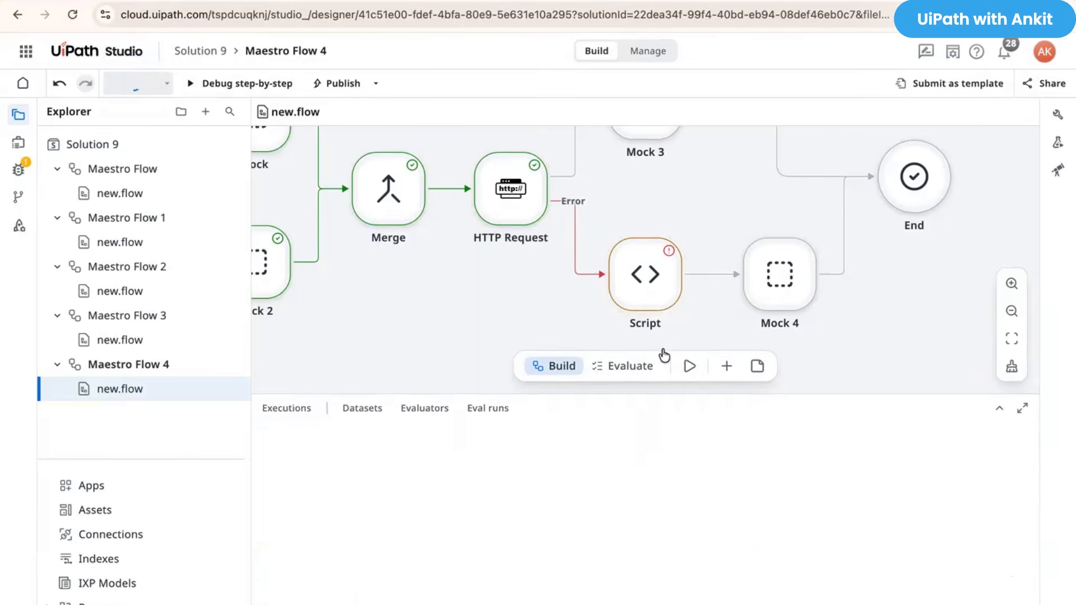
{"action": "left_click", "coordinate": [1000, 412]}
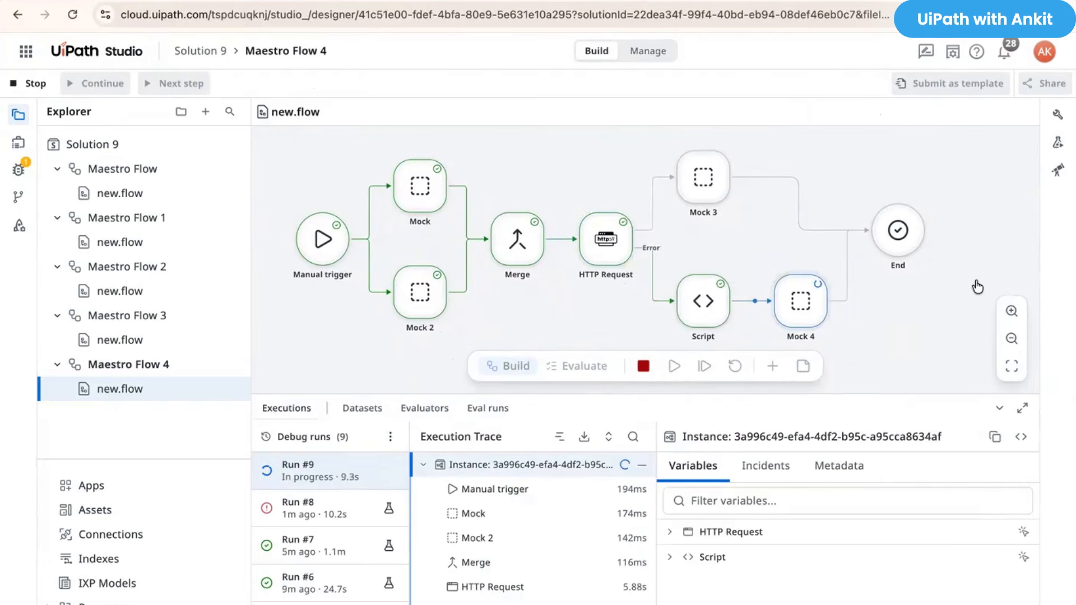
{"action": "scroll", "coordinate": [579, 538], "scroll_direction": "down", "scroll_amount": 1}
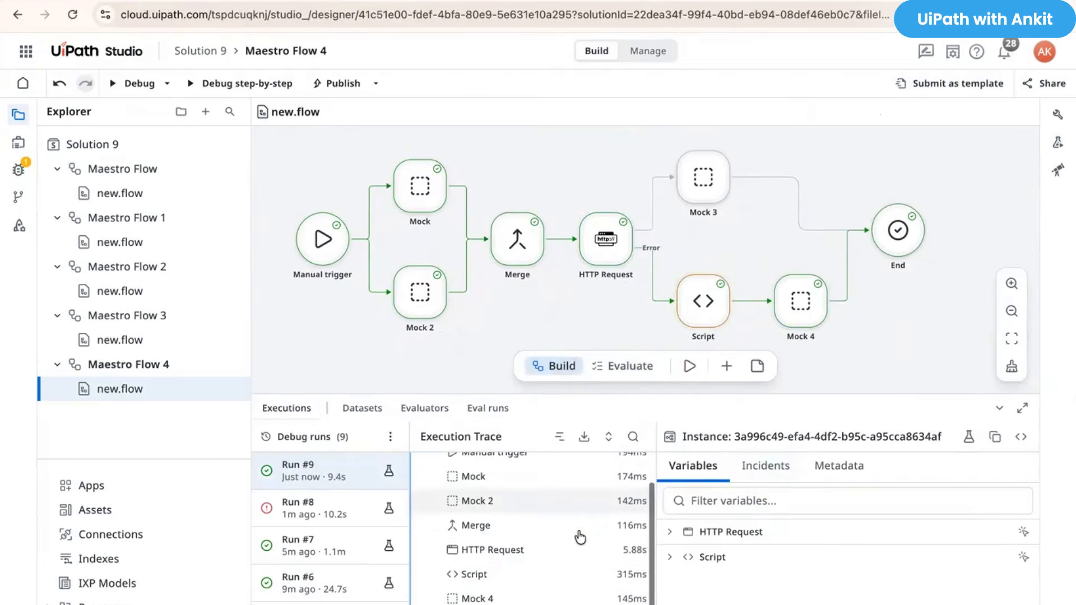
{"action": "left_click", "coordinate": [540, 579]}
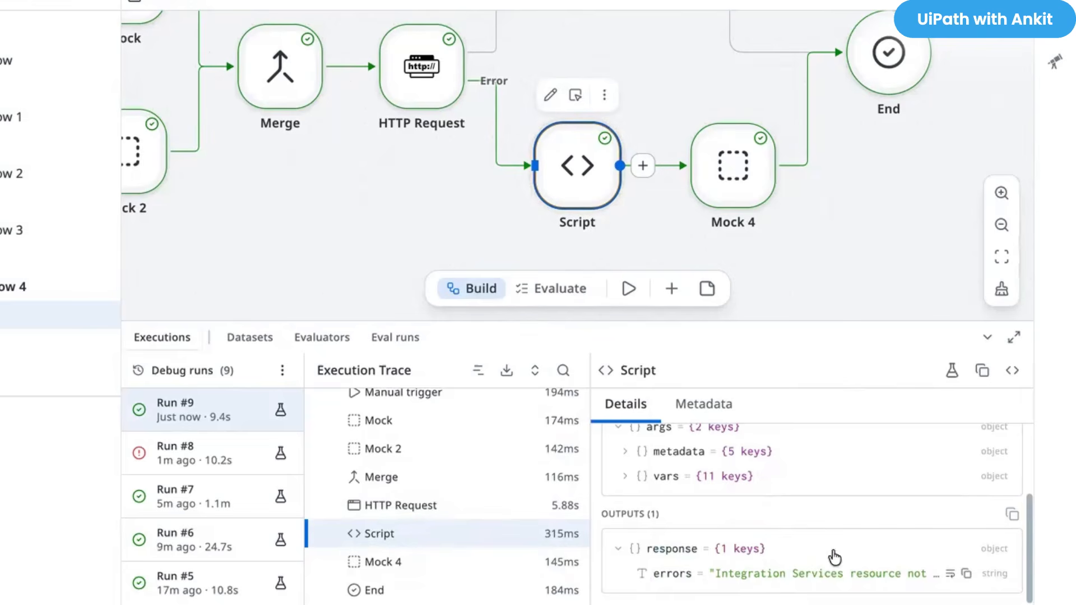
{"action": "left_click", "coordinate": [951, 574]}
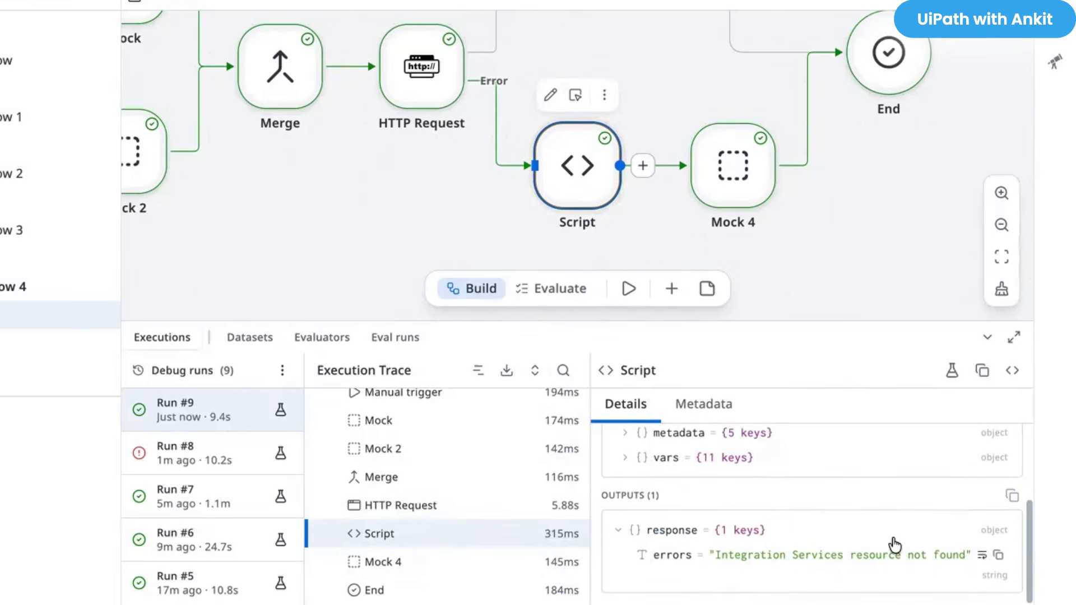
{"action": "left_click", "coordinate": [982, 555]}
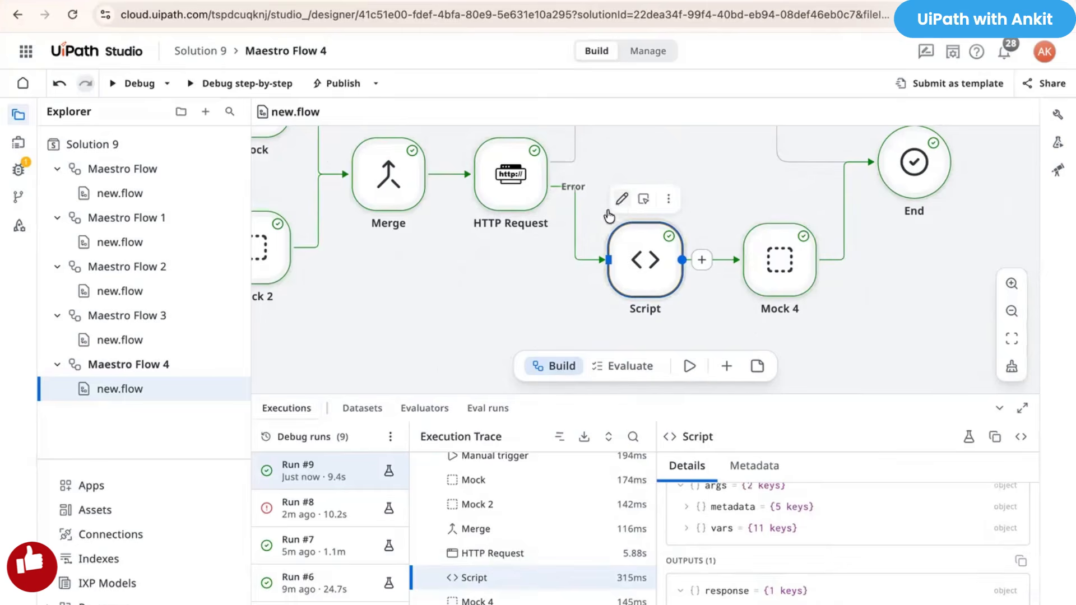
Step: Add optional chaining to the Script node's errors expression so it reads $vars.httpRequest1.output?.message, and close the node's properties
{"action": "left_click", "coordinate": [622, 198]}
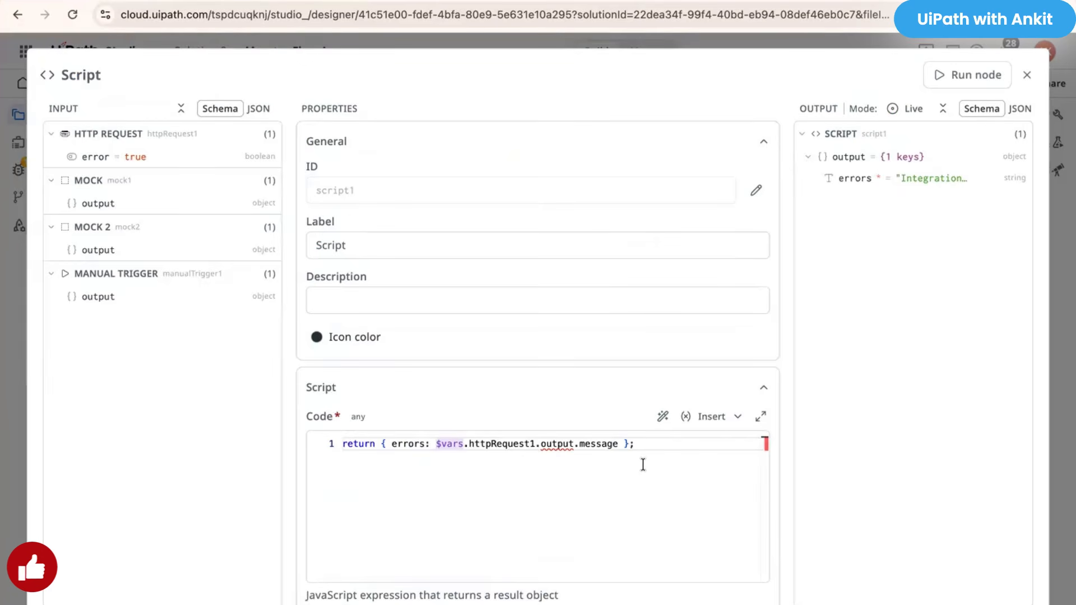
{"action": "left_click", "coordinate": [574, 444]}
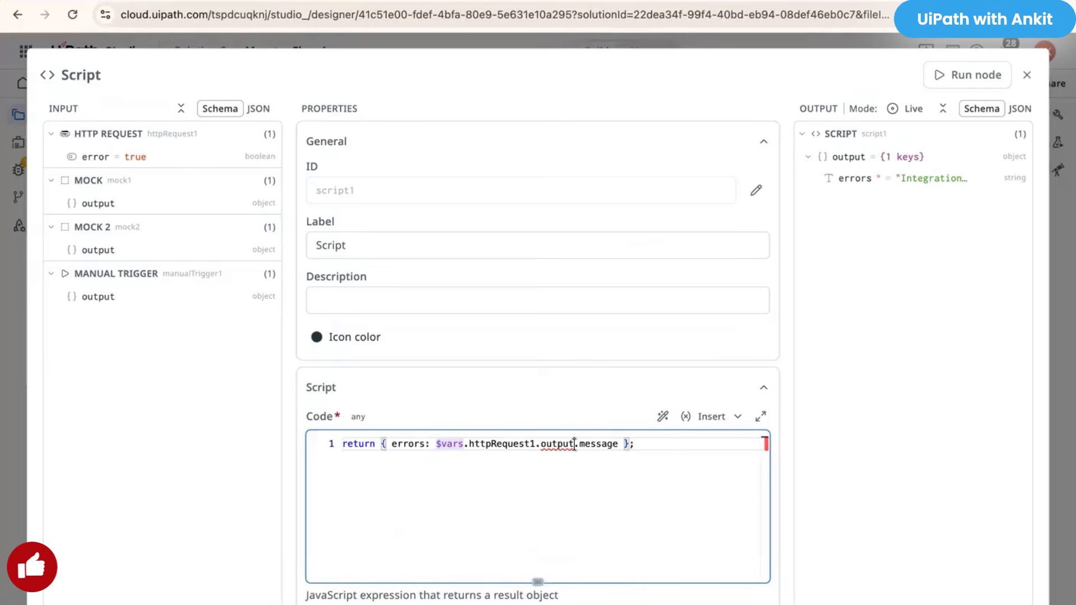
{"action": "type", "text": "?"}
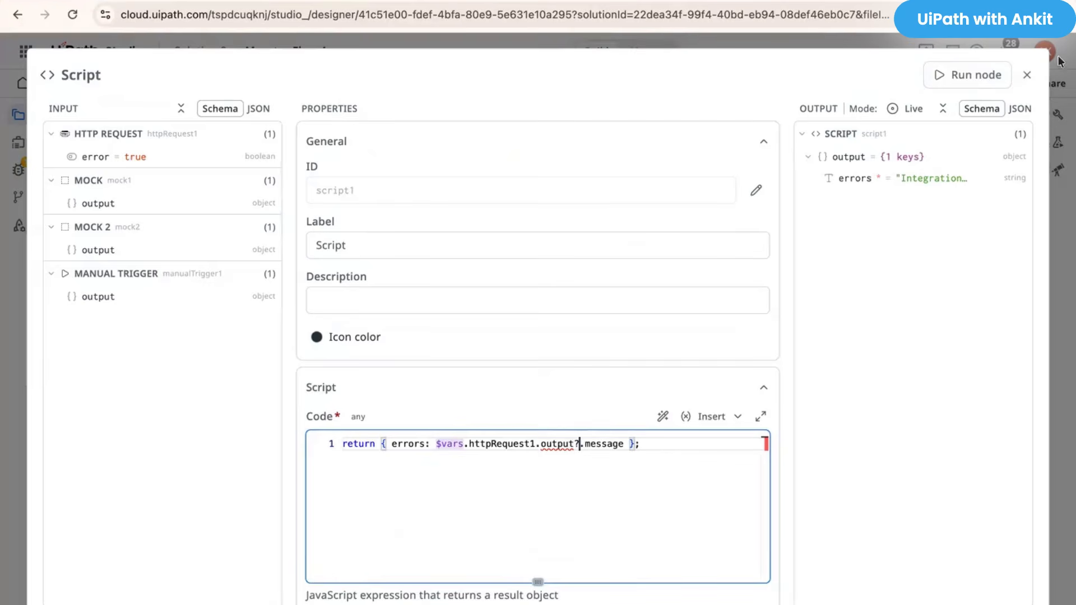
{"action": "left_click", "coordinate": [1026, 74]}
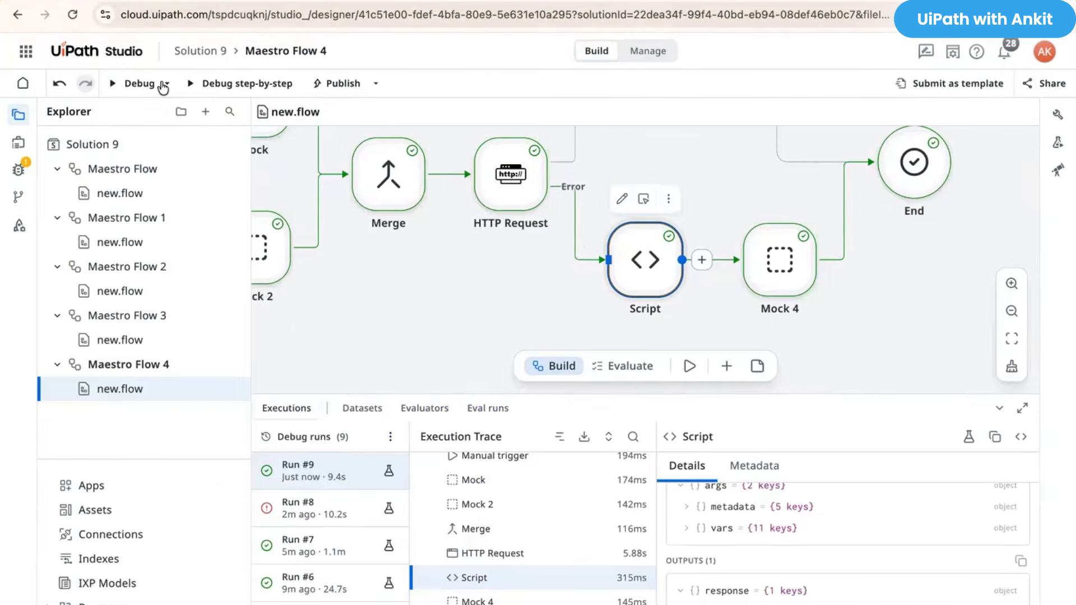
Step: Debug the flow with the optional chaining expression and check the Script node's output in the execution trace
{"action": "left_click", "coordinate": [139, 90]}
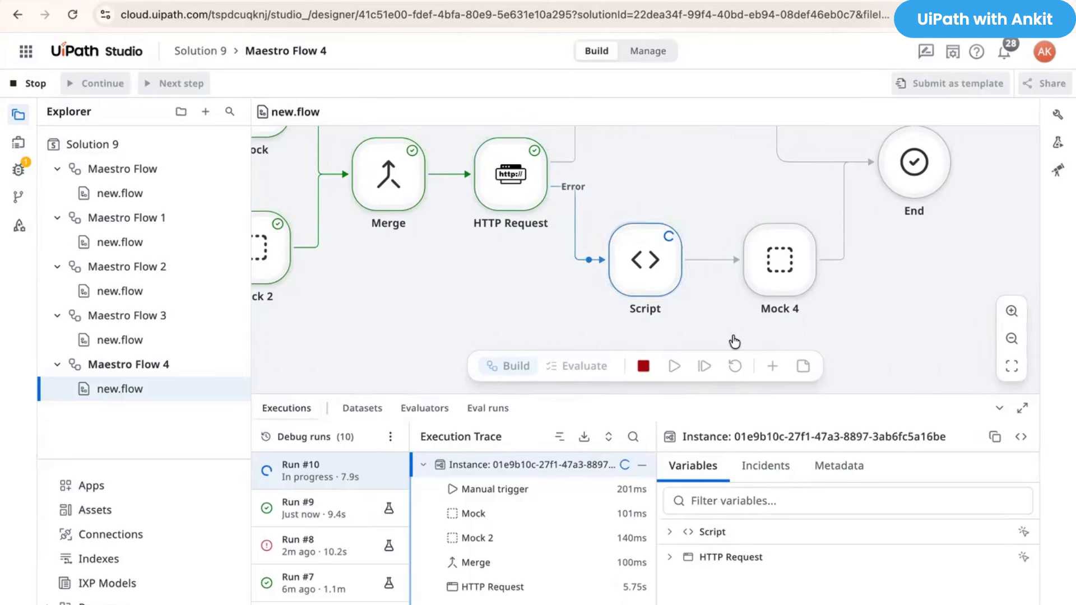
{"action": "left_click", "coordinate": [570, 603]}
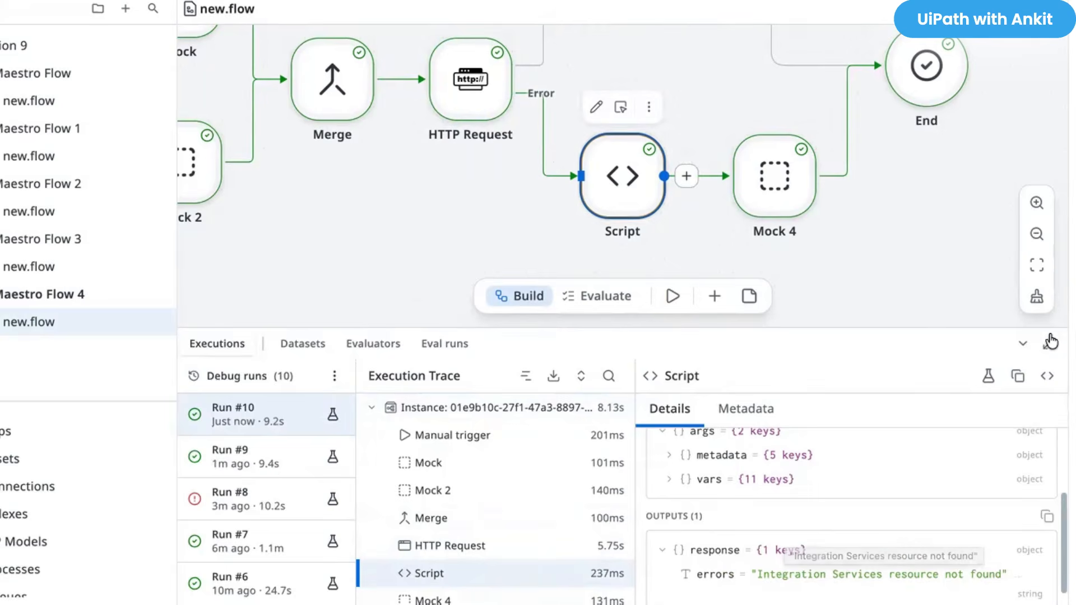
{"action": "left_click", "coordinate": [1024, 343]}
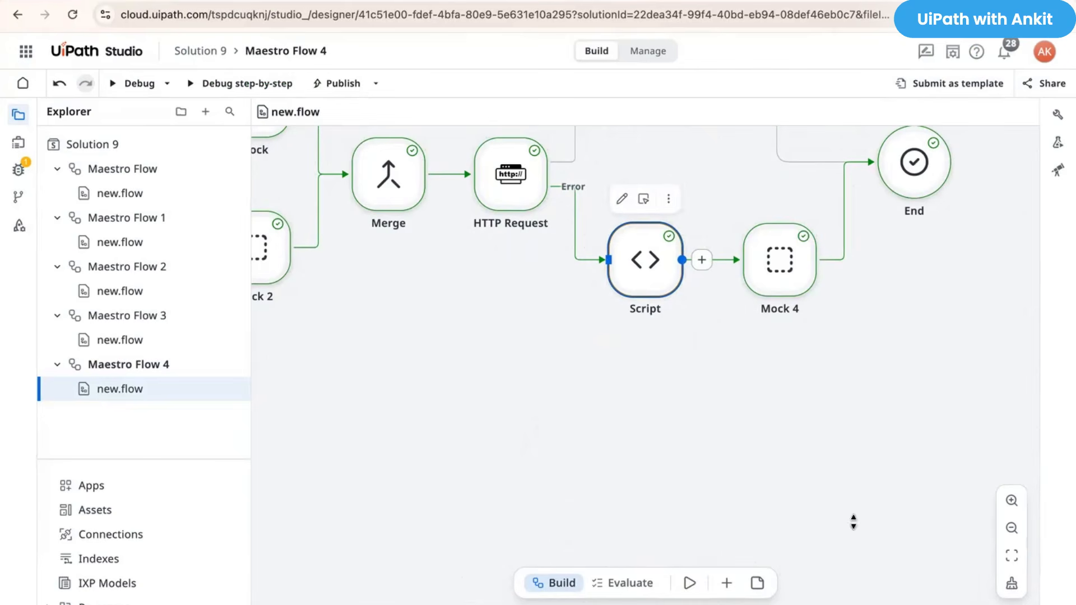
Step: Examine the HTTP Request node's output variables in the execution trace, enlarging the trace area, and collapse the run details
{"action": "left_click", "coordinate": [492, 587]}
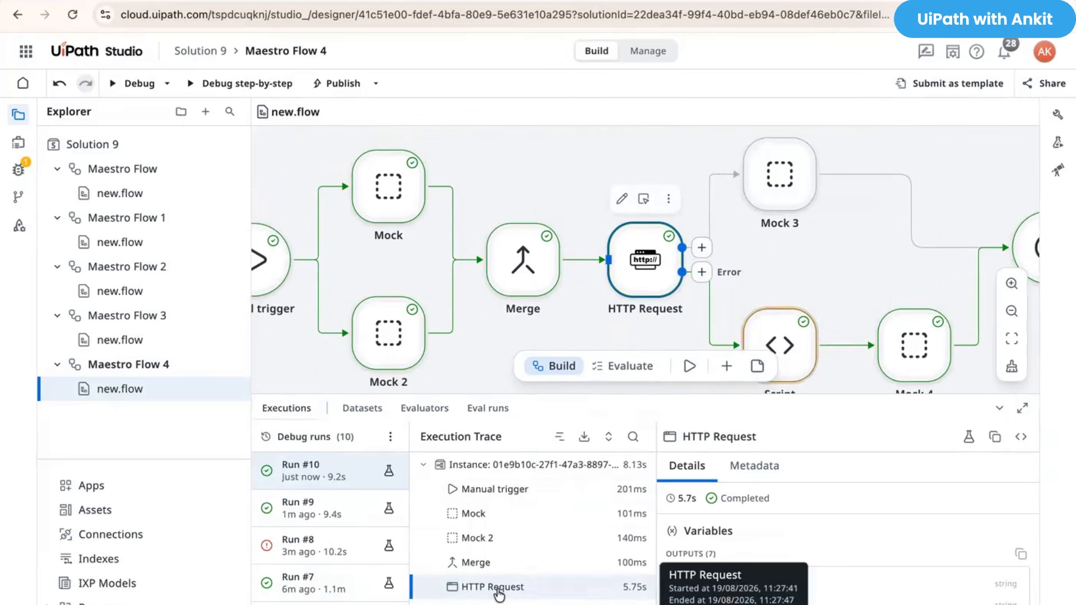
{"action": "left_click_drag", "start_coordinate": [832, 394], "coordinate": [832, 322]}
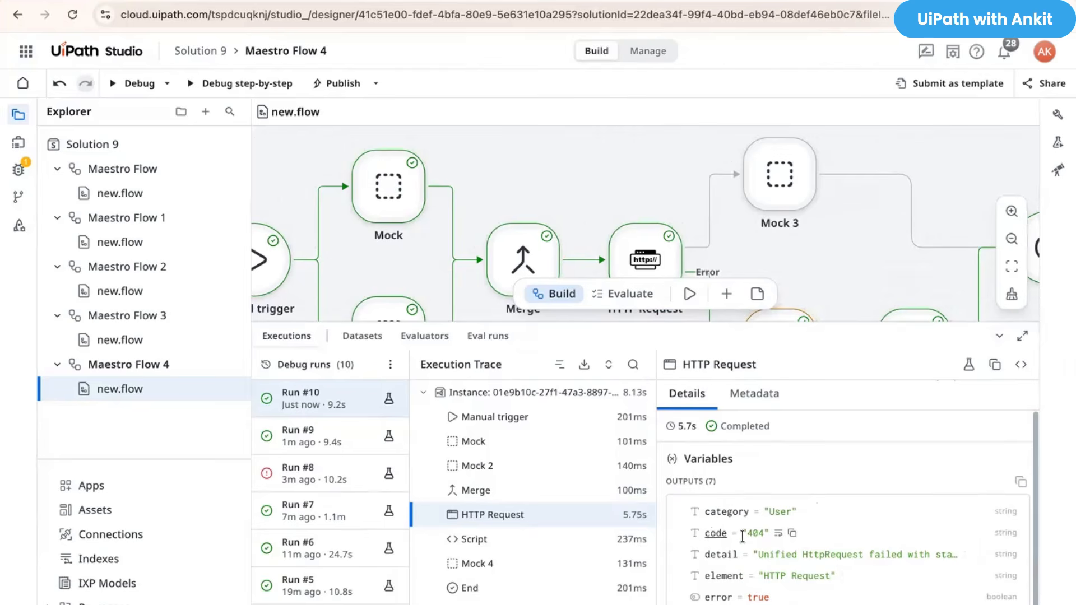
{"action": "left_click", "coordinate": [998, 337]}
{"action": "left_click", "coordinate": [787, 326]}
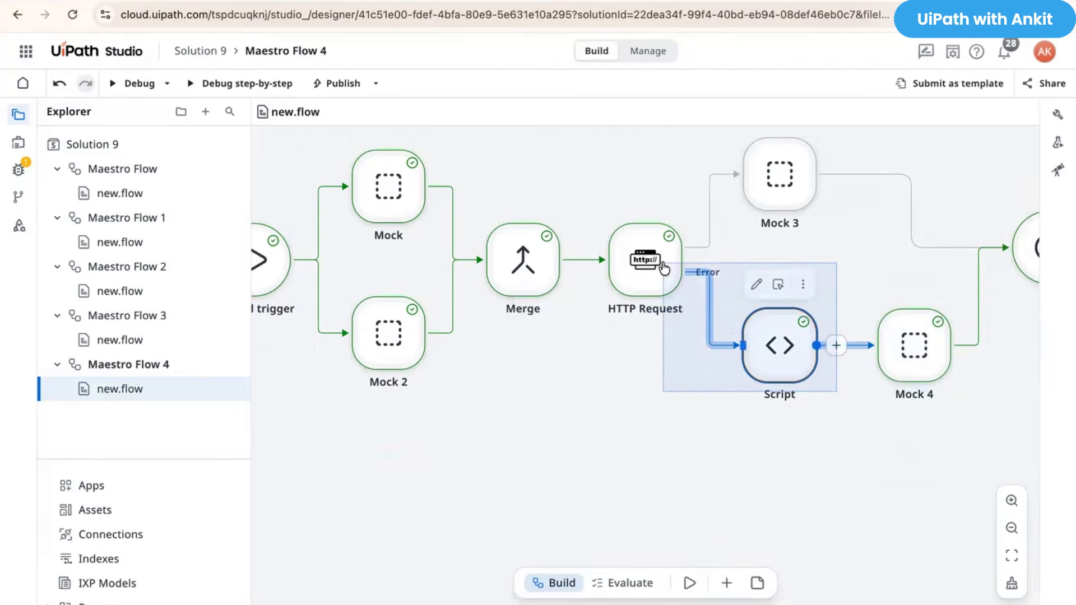
{"action": "left_click", "coordinate": [817, 446]}
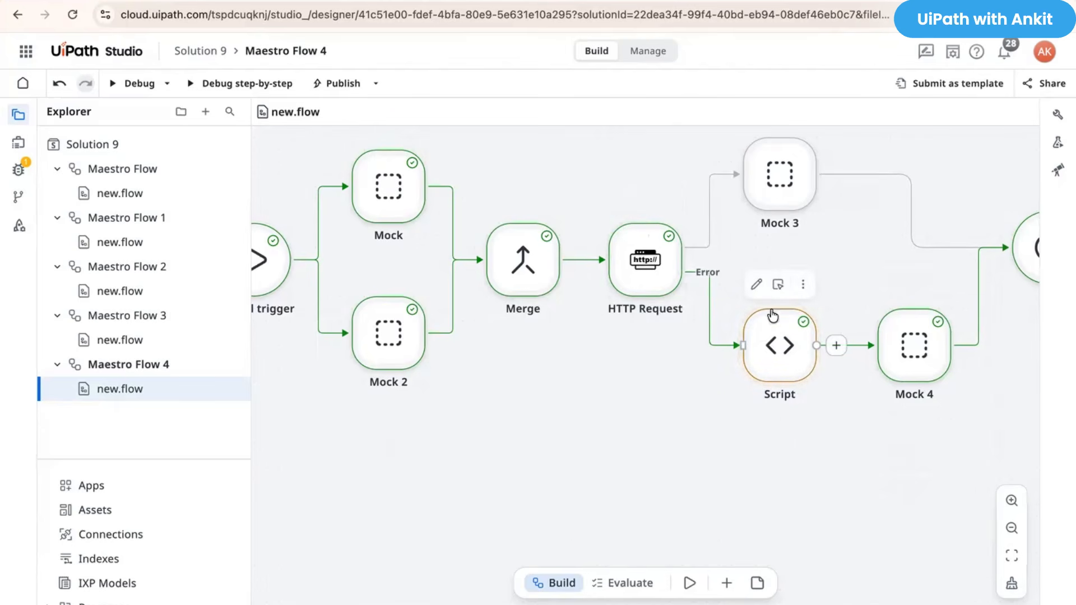
Step: Change the Script node's errors expression to $vars.httpRequest1.output?.code and close the node's properties
{"action": "left_click", "coordinate": [757, 285]}
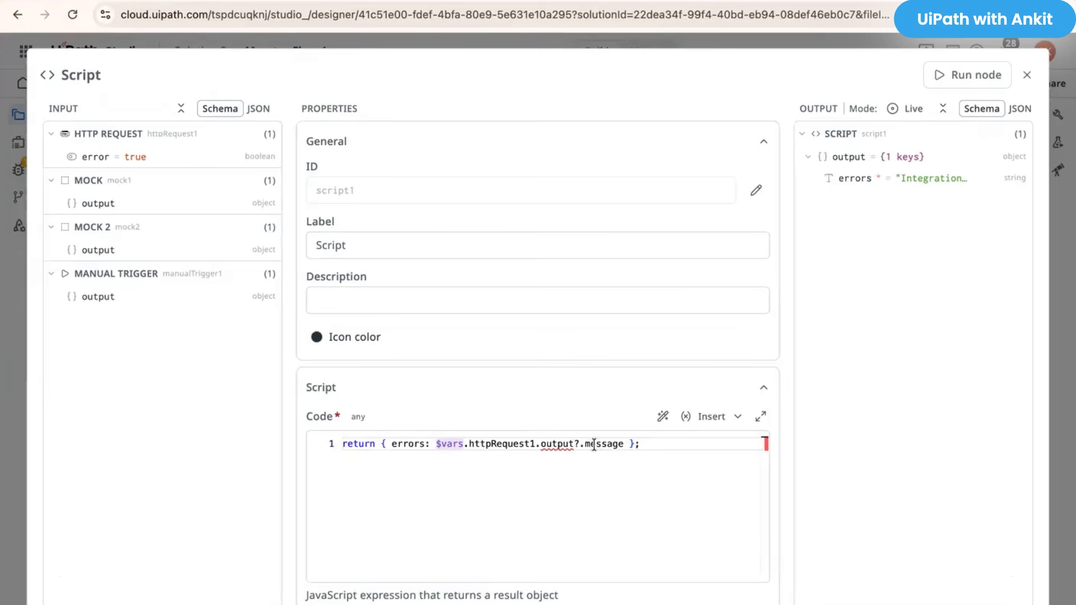
{"action": "double_click", "coordinate": [595, 444]}
{"action": "type", "text": "code"}
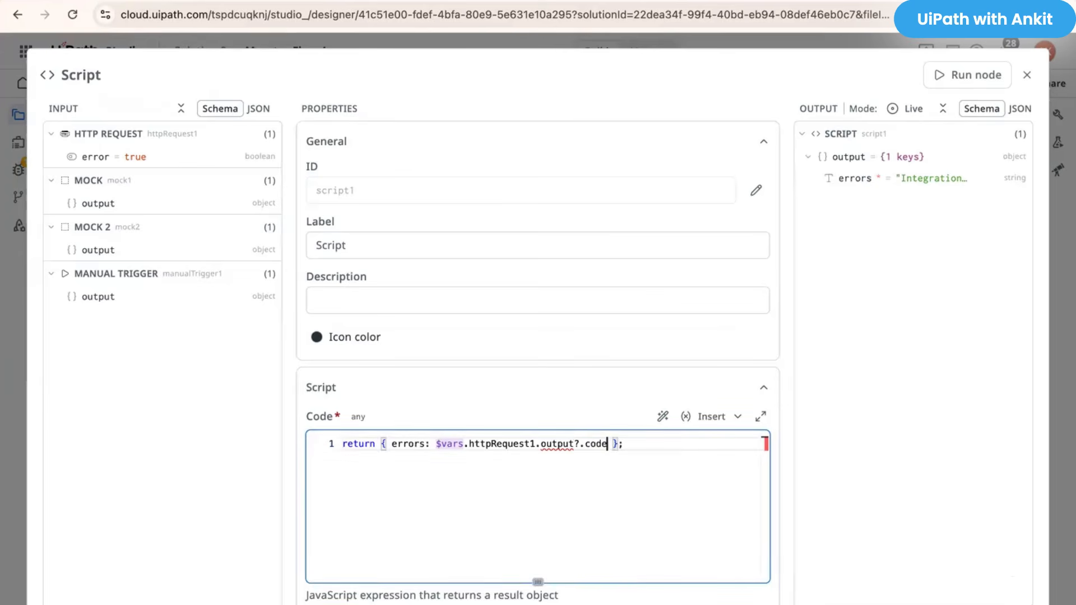
{"action": "left_click", "coordinate": [1027, 75]}
Step: Add a Decision node after the Script node and delete the direct connection from Script to Mock 4
{"action": "scroll", "coordinate": [786, 369], "scroll_direction": "right", "scroll_amount": 2}
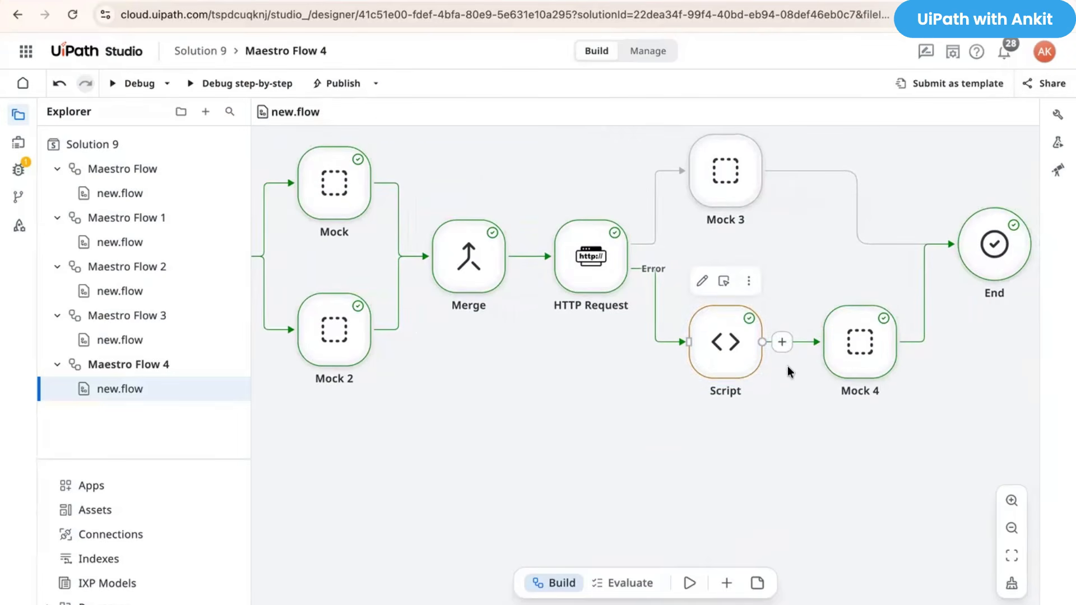
{"action": "left_click", "coordinate": [780, 343]}
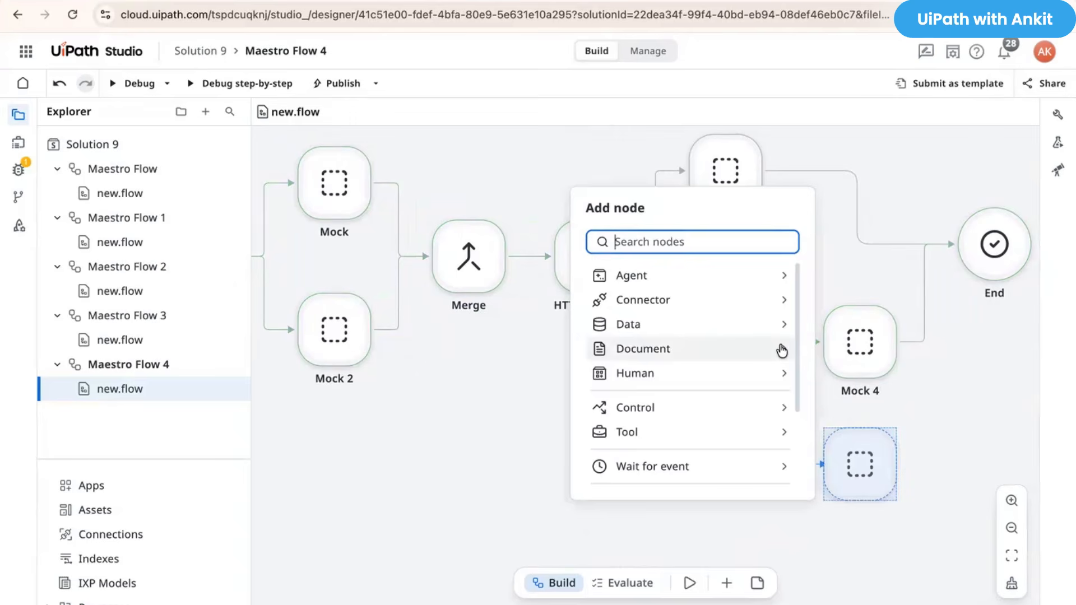
{"action": "left_click", "coordinate": [674, 409]}
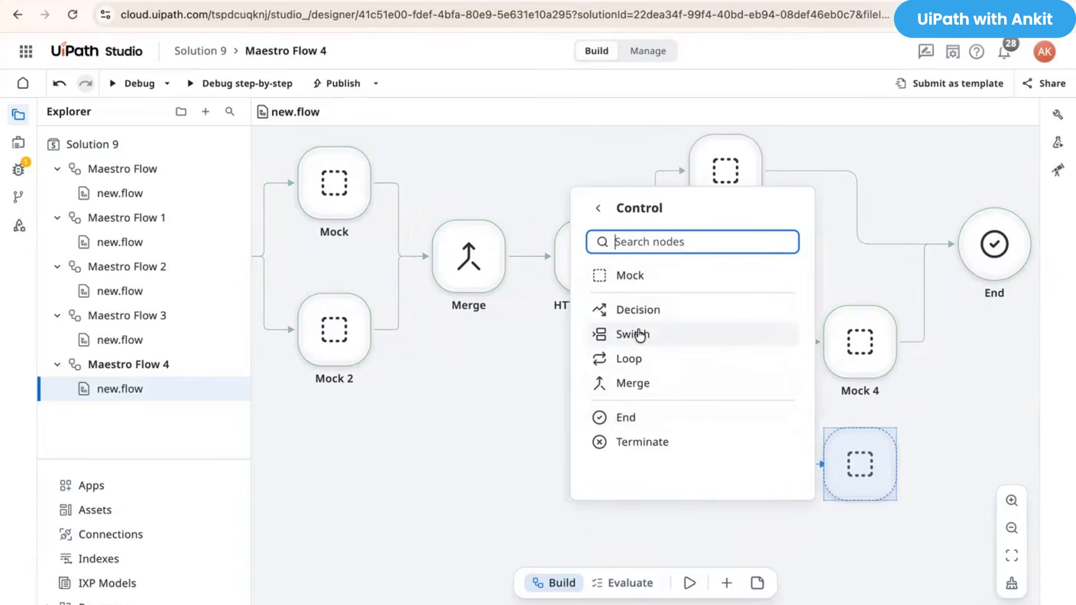
{"action": "left_click", "coordinate": [655, 310]}
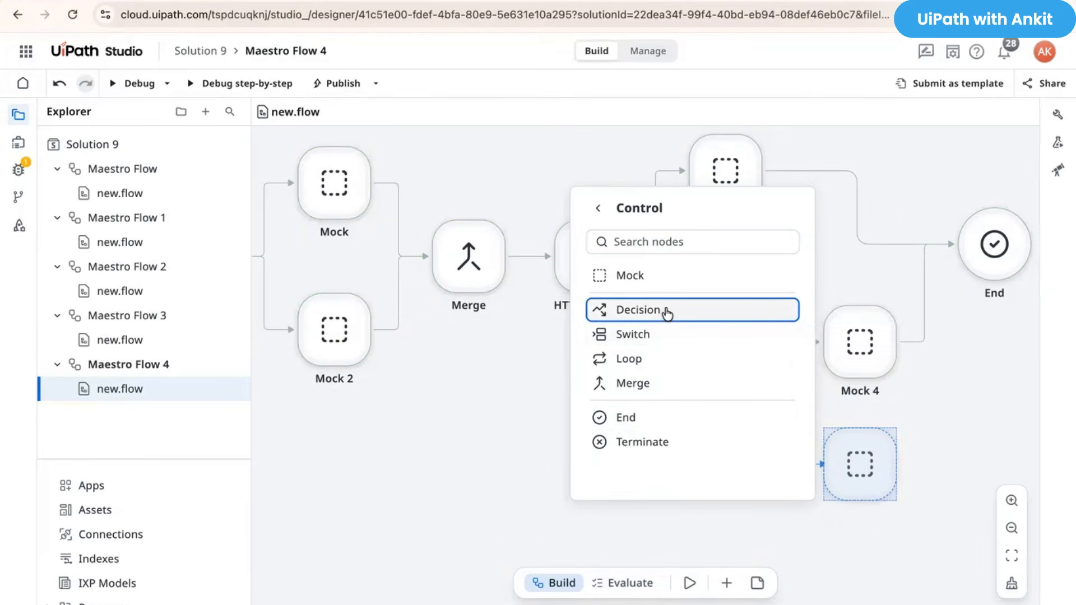
{"action": "left_click", "coordinate": [663, 313]}
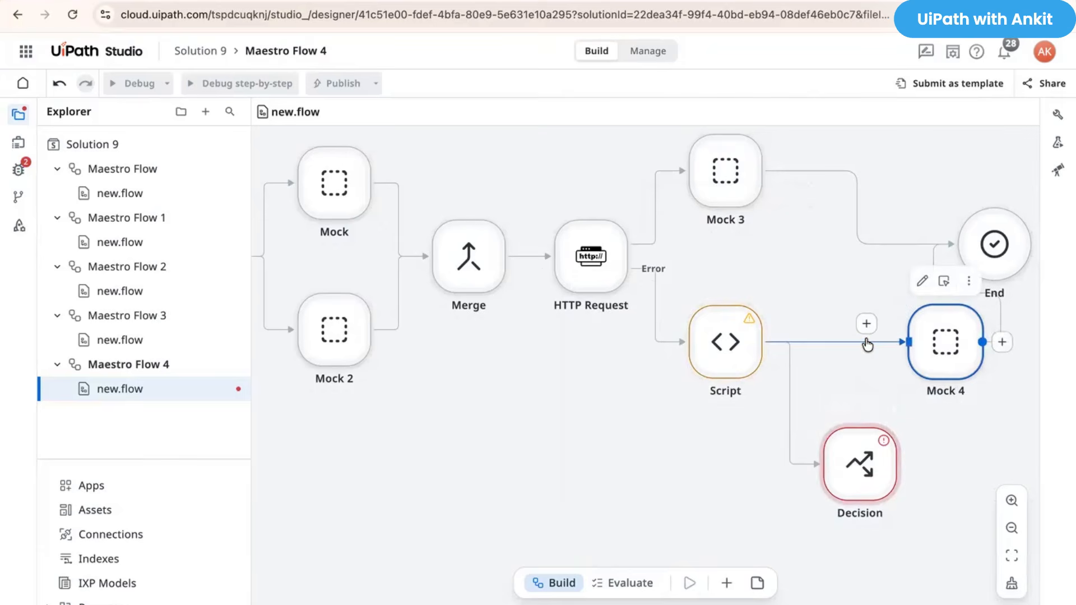
{"action": "left_click", "coordinate": [867, 342]}
{"action": "key", "text": "Delete"}
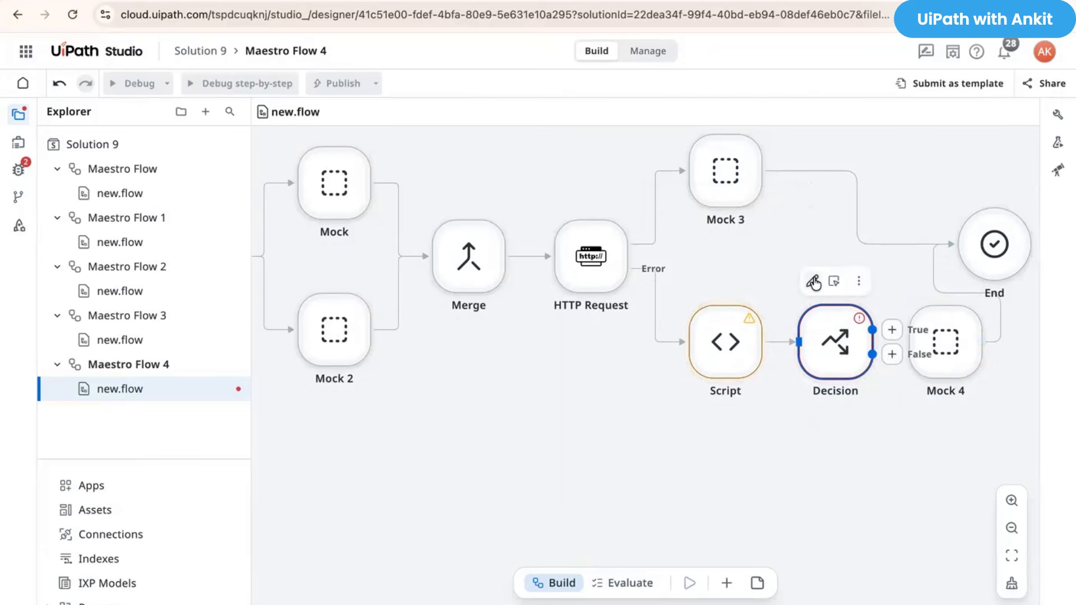
Step: Review the Decision node's condition and branch label settings, and close its properties
{"action": "left_click", "coordinate": [816, 283]}
{"action": "scroll", "coordinate": [445, 505], "scroll_direction": "down", "scroll_amount": 3}
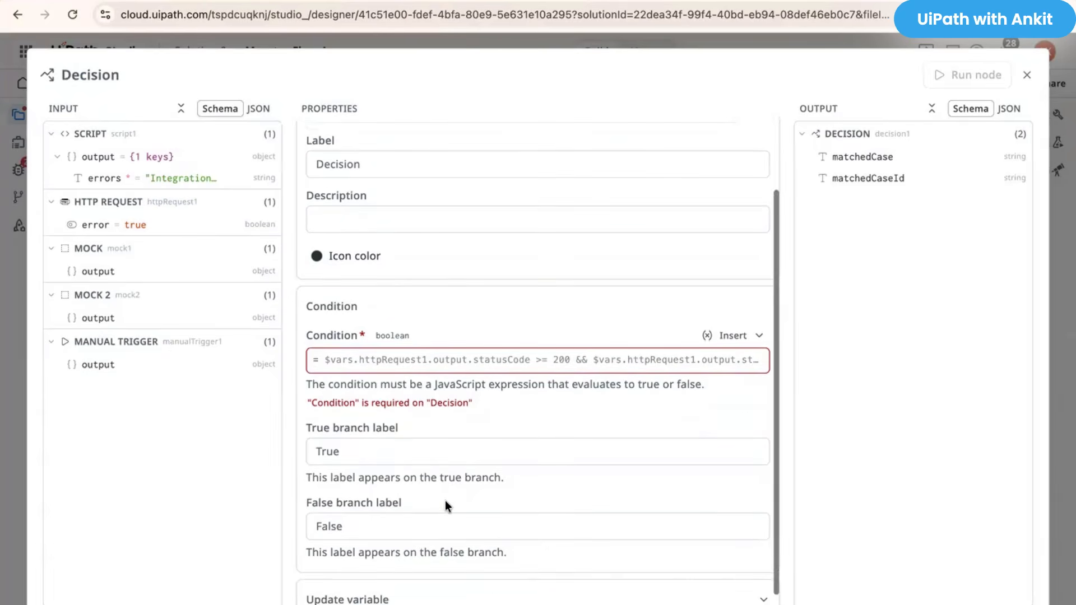
{"action": "key", "text": "Escape"}
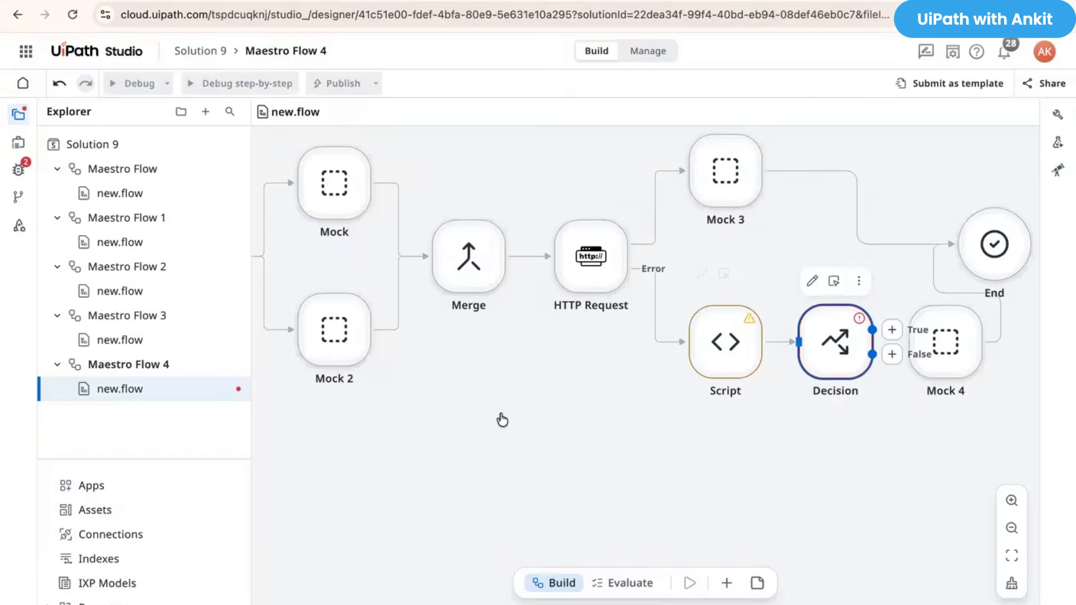
Step: Rename the errors key returned by the Script node's code to errorcode
{"action": "left_click", "coordinate": [704, 281]}
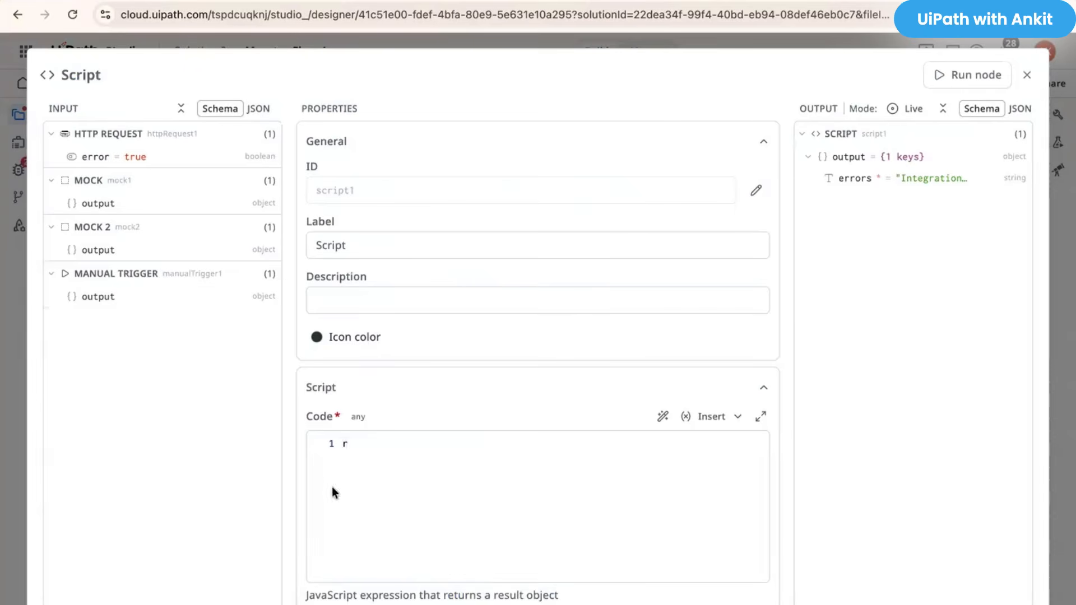
{"action": "double_click", "coordinate": [403, 444]}
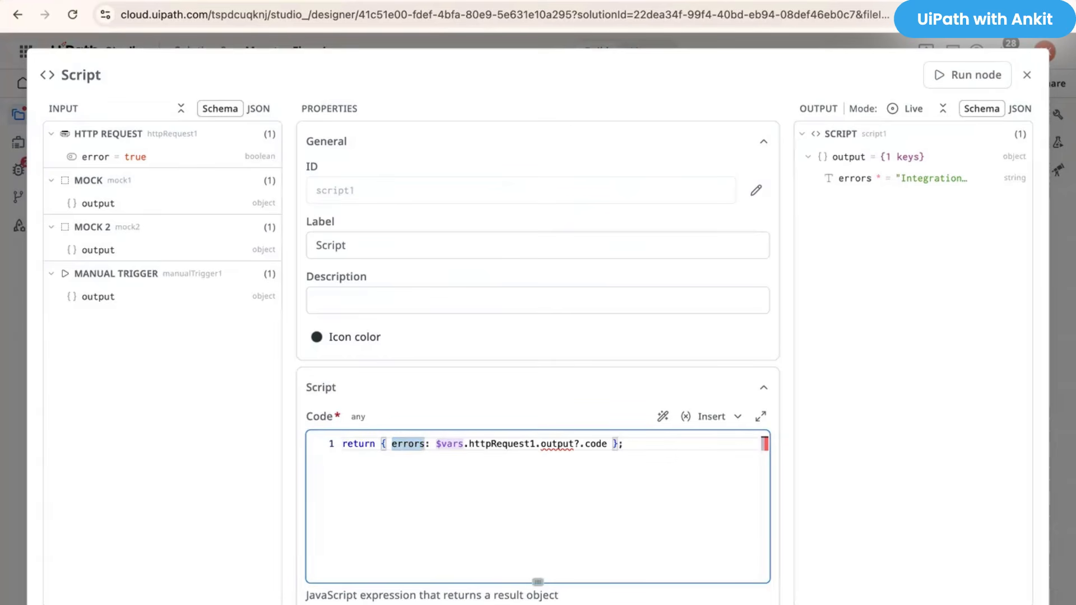
{"action": "key", "text": "Right"}
{"action": "key", "text": "BackSpace"}
{"action": "type", "text": "code"}
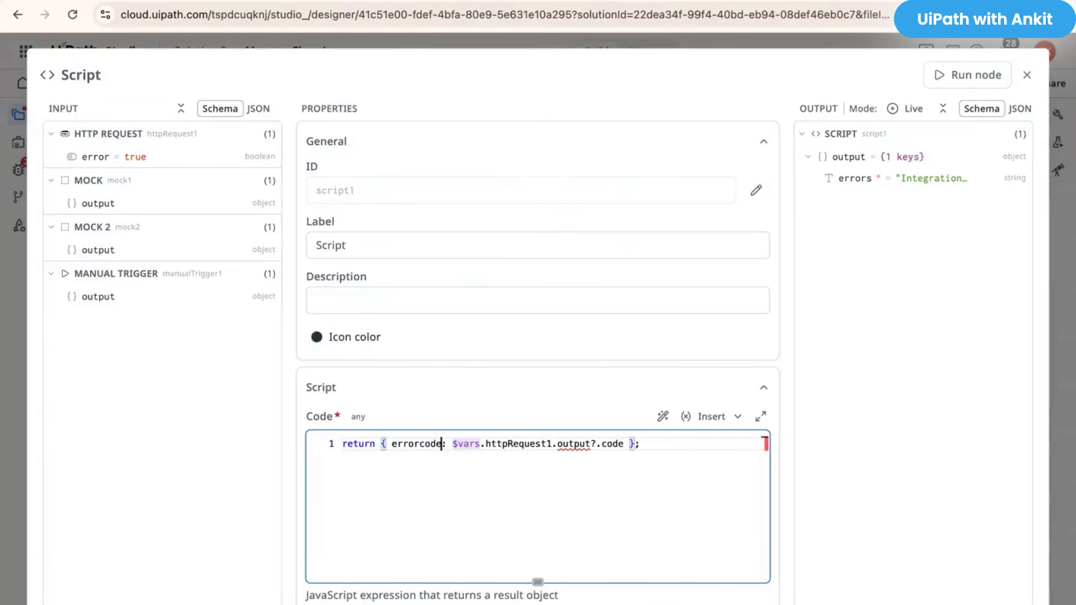
Step: Set the Decision node's condition to $vars.script1.output.errorscode===404 and close its properties
{"action": "left_click", "coordinate": [1027, 74]}
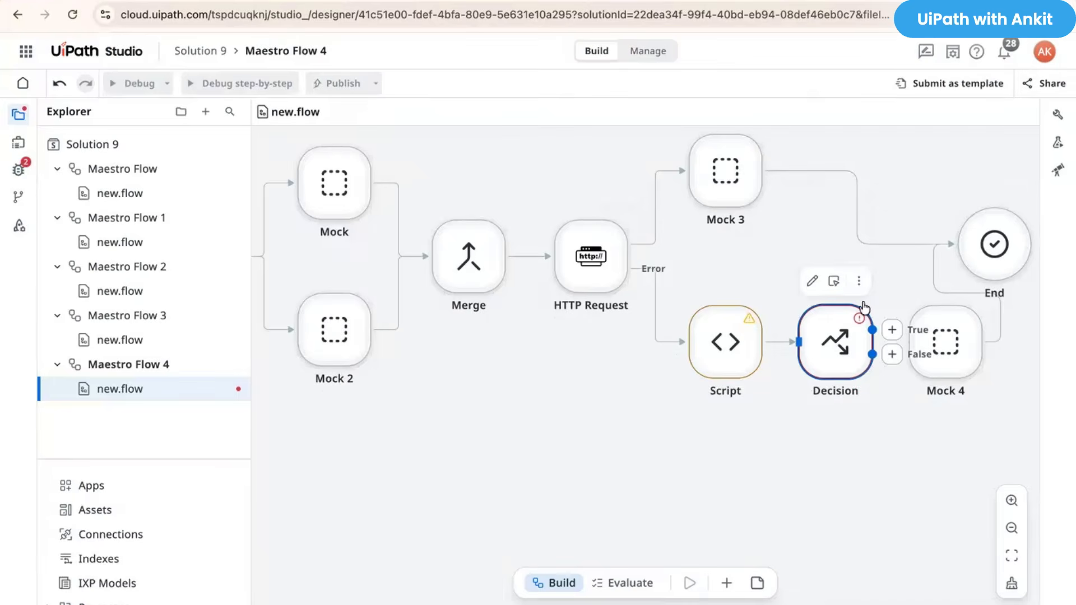
{"action": "left_click", "coordinate": [813, 282]}
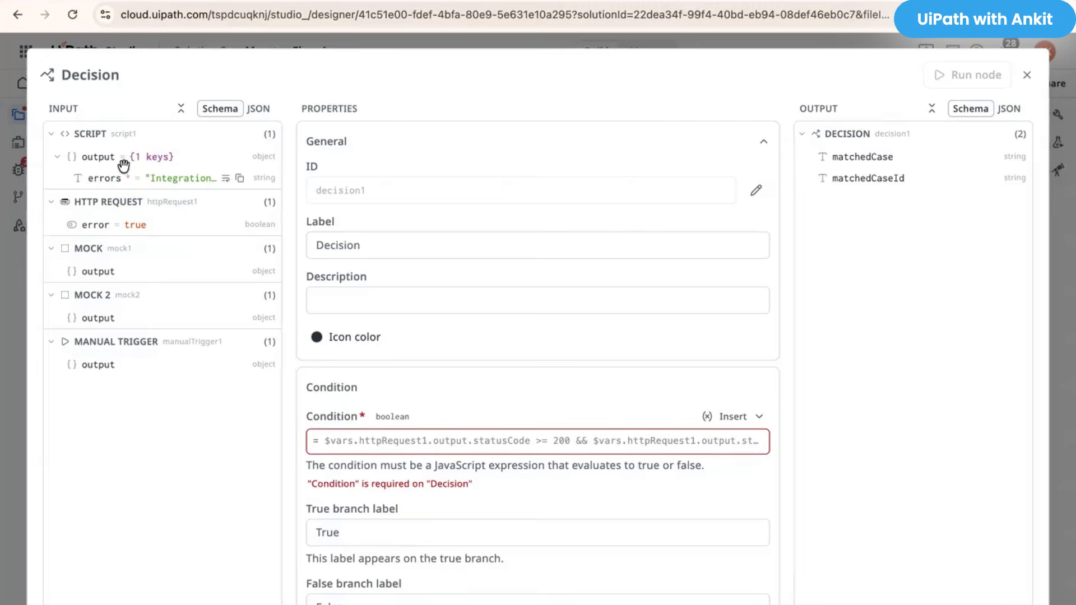
{"action": "left_click_drag", "start_coordinate": [117, 174], "coordinate": [336, 440]}
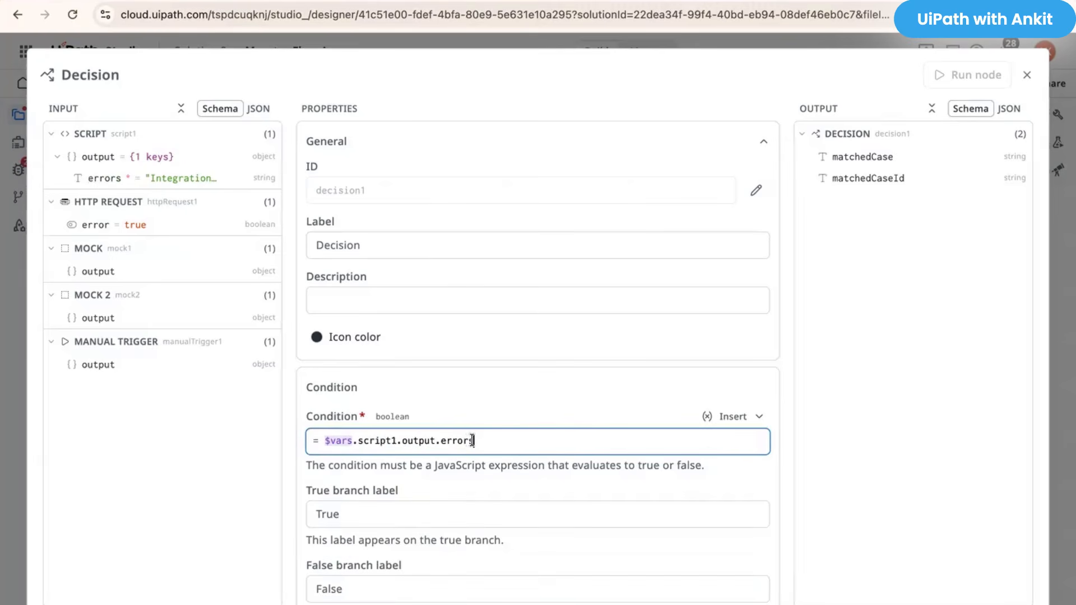
{"action": "type", "text": "code===404"}
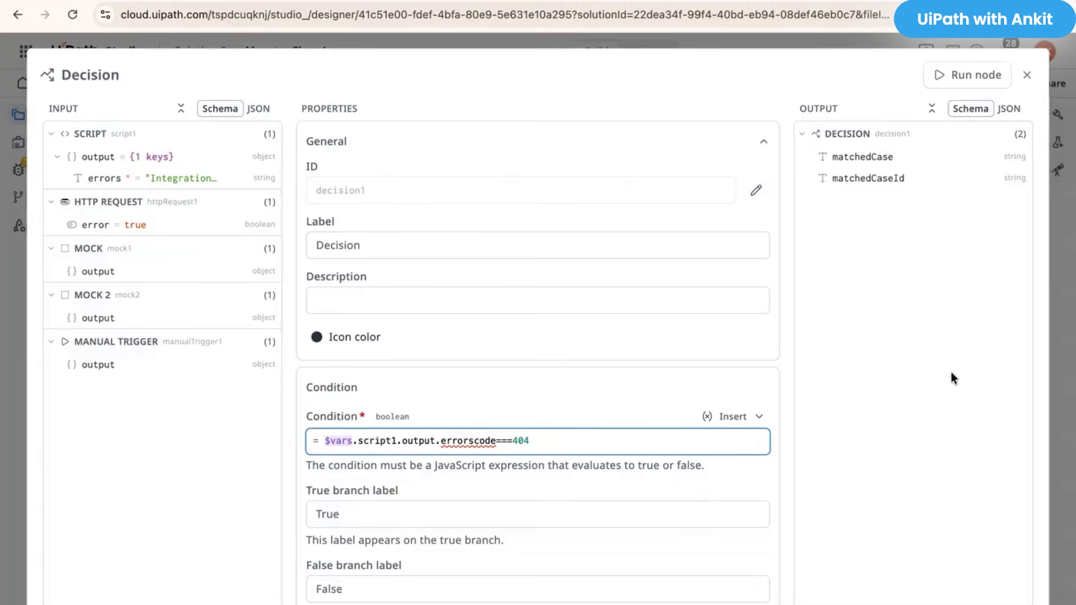
{"action": "scroll", "coordinate": [345, 418], "scroll_direction": "down", "scroll_amount": 2}
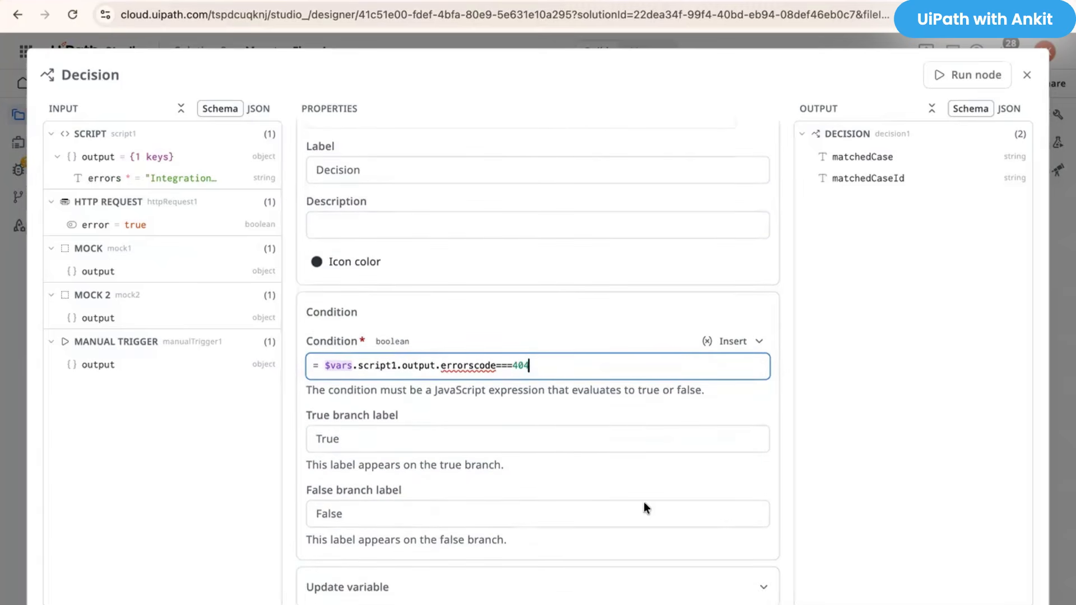
{"action": "key", "text": "Escape"}
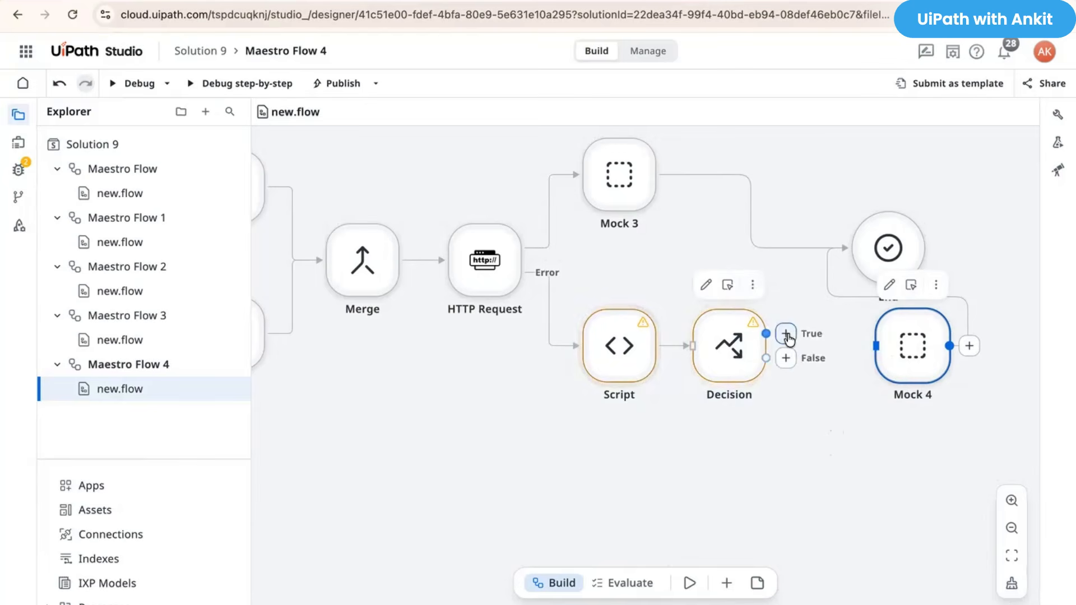
Step: Add a Mock node to the Decision's True branch and another Mock node to its False branch
{"action": "left_click", "coordinate": [783, 333]}
{"action": "type", "text": "mock"}
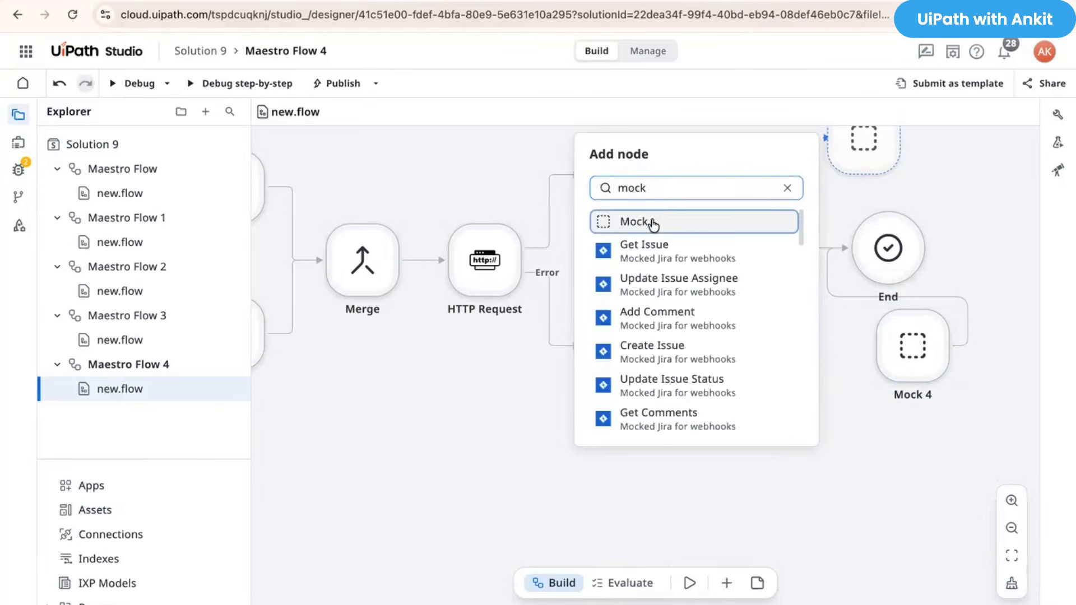
{"action": "left_click", "coordinate": [649, 223]}
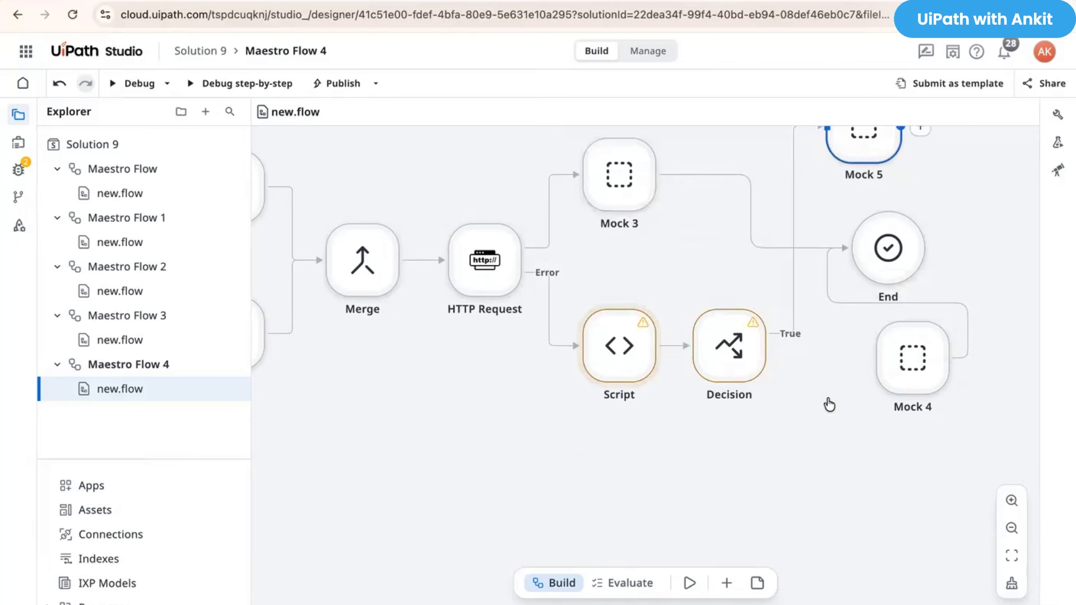
{"action": "left_click_drag", "start_coordinate": [847, 185], "coordinate": [835, 458]}
{"action": "left_click", "coordinate": [782, 365]}
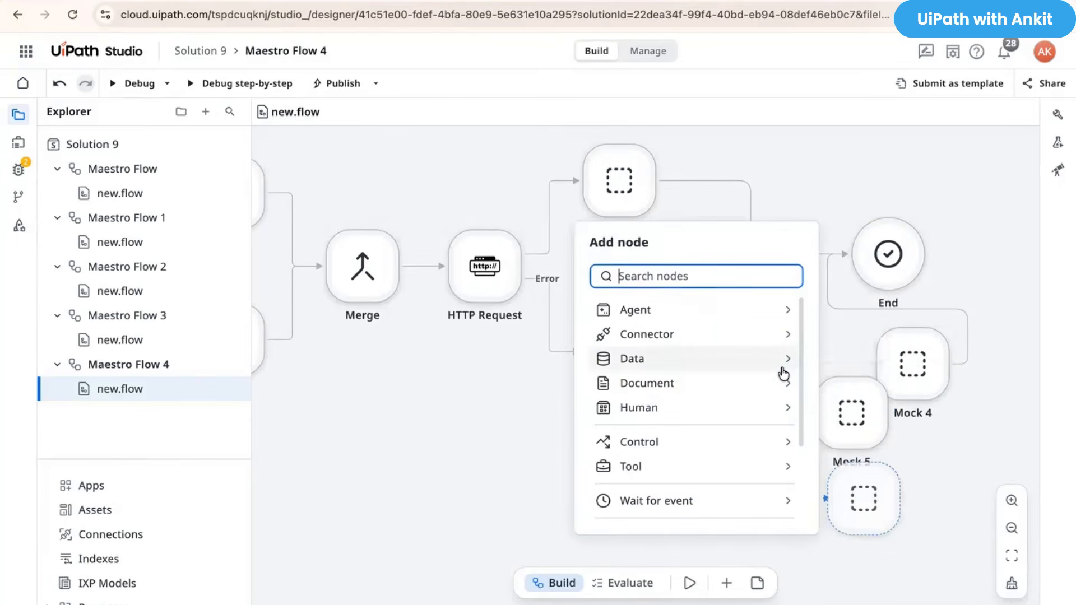
{"action": "type", "text": "mock"}
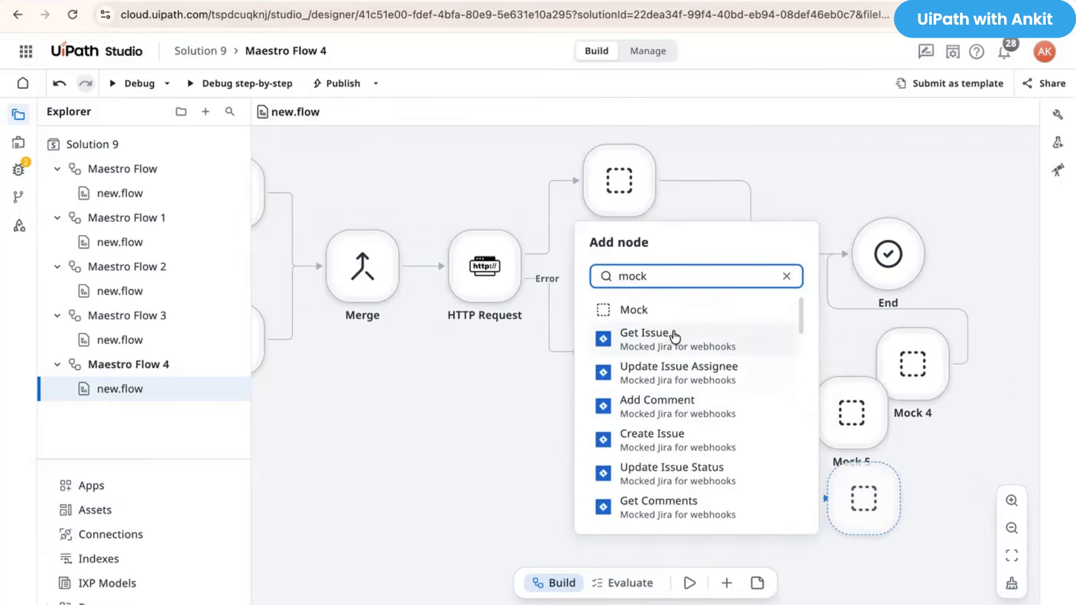
{"action": "key", "text": "Return"}
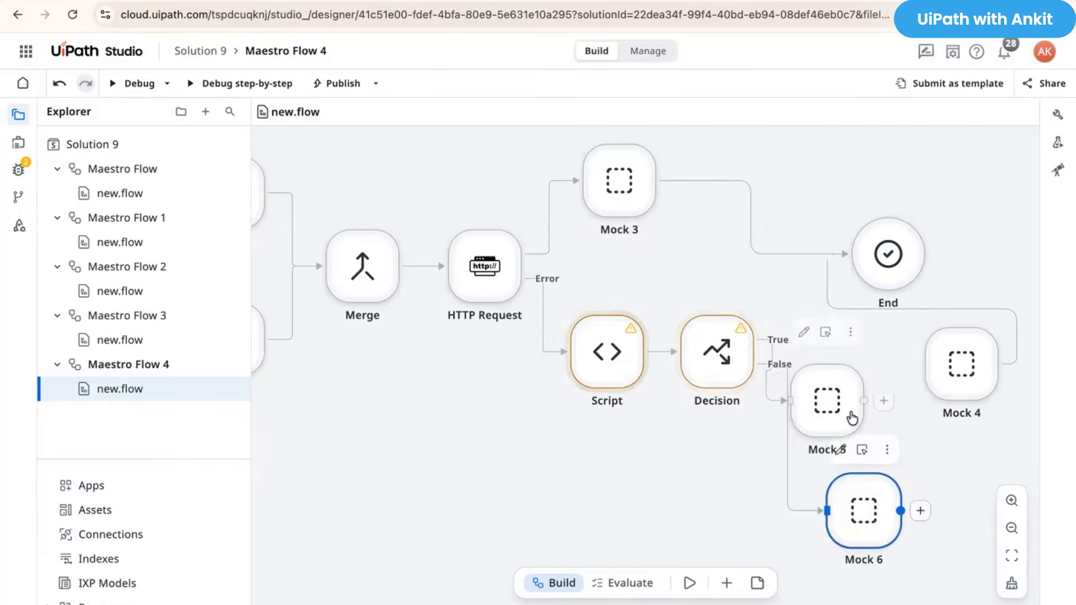
Step: Delete Mock 4 and arrange End, Mock 5 and Mock 6 above one another after the Decision node
{"action": "left_click", "coordinate": [885, 370]}
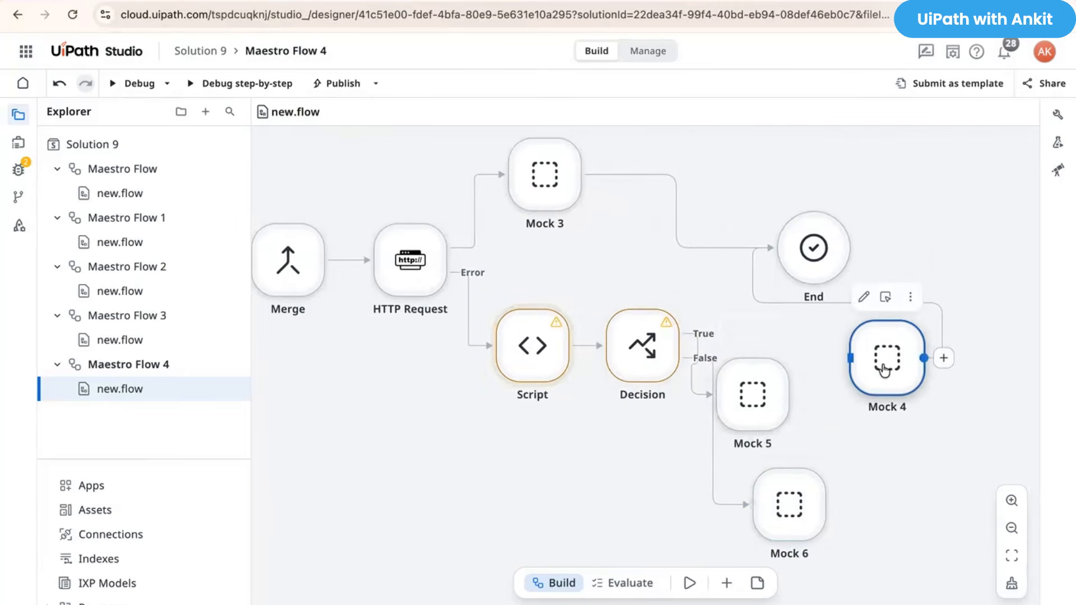
{"action": "key", "text": "Delete"}
{"action": "left_click_drag", "start_coordinate": [814, 248], "coordinate": [813, 175]}
{"action": "left_click_drag", "start_coordinate": [757, 403], "coordinate": [821, 322]}
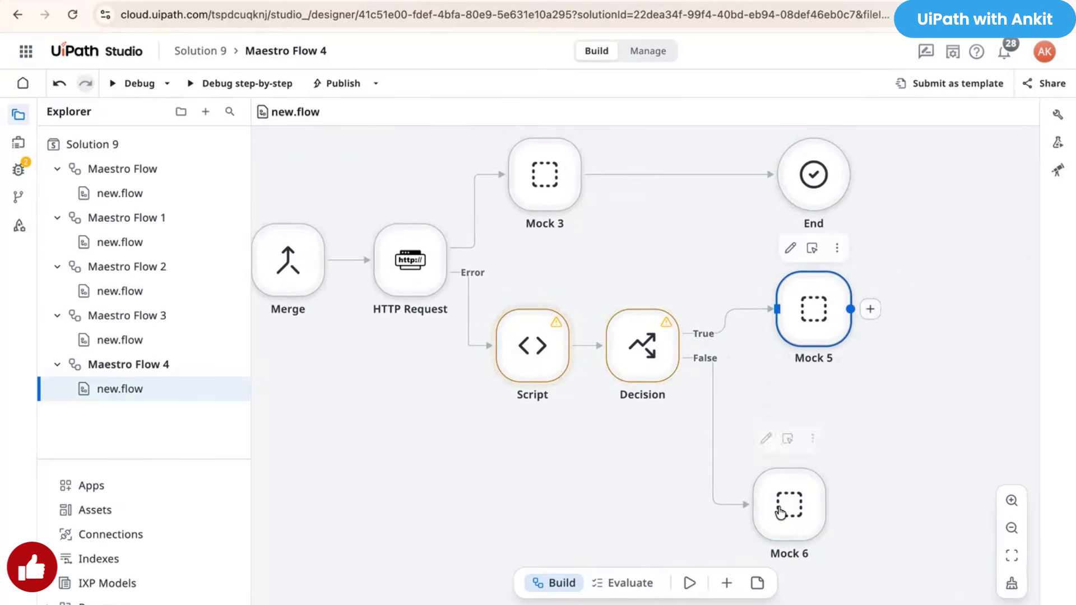
{"action": "left_click_drag", "start_coordinate": [783, 513], "coordinate": [818, 437]}
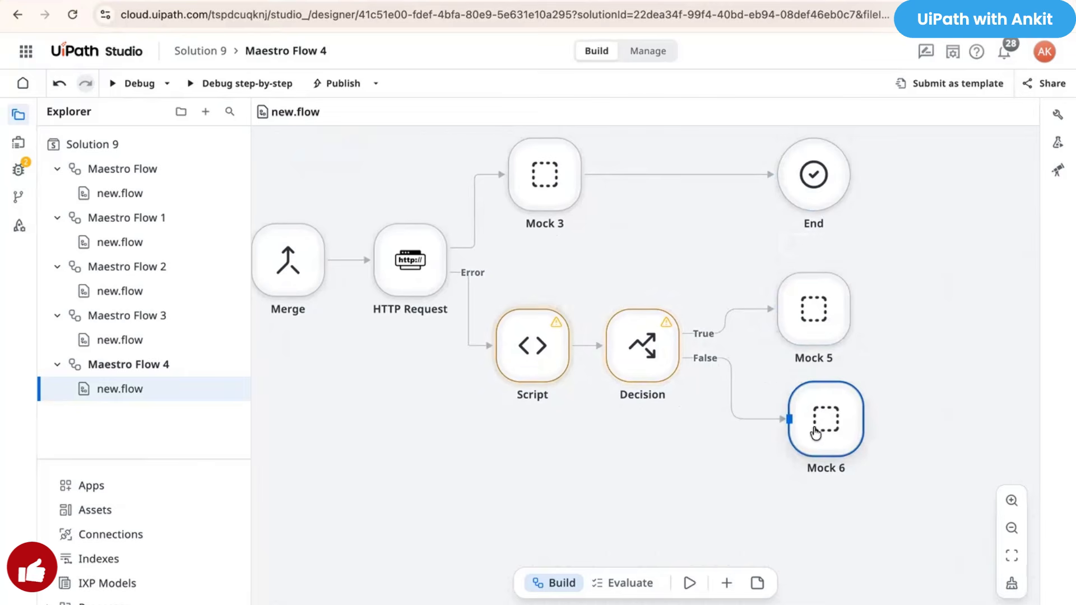
Step: Move the End node further along the flow and connect both Mock 5 and Mock 6 to it
{"action": "left_click_drag", "start_coordinate": [862, 171], "coordinate": [1018, 220]}
{"action": "left_click_drag", "start_coordinate": [852, 309], "coordinate": [935, 224]}
{"action": "left_click_drag", "start_coordinate": [862, 419], "coordinate": [935, 223]}
Step: Check the Decision node's condition, run the flow in debug mode and enlarge the execution results area
{"action": "double_click", "coordinate": [616, 355]}
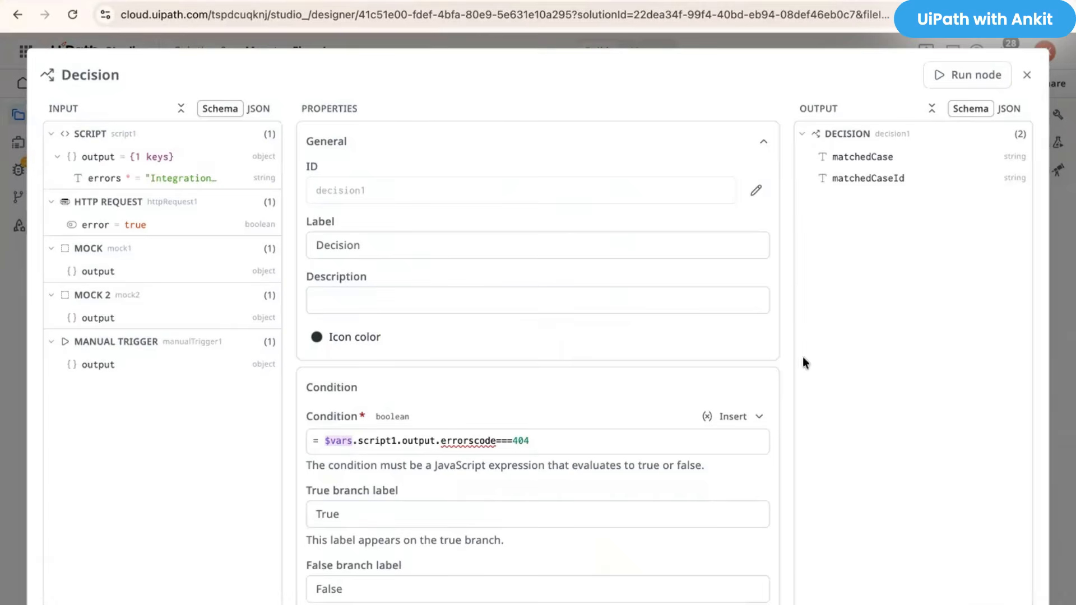
{"action": "left_click", "coordinate": [1027, 75]}
{"action": "left_click", "coordinate": [145, 83]}
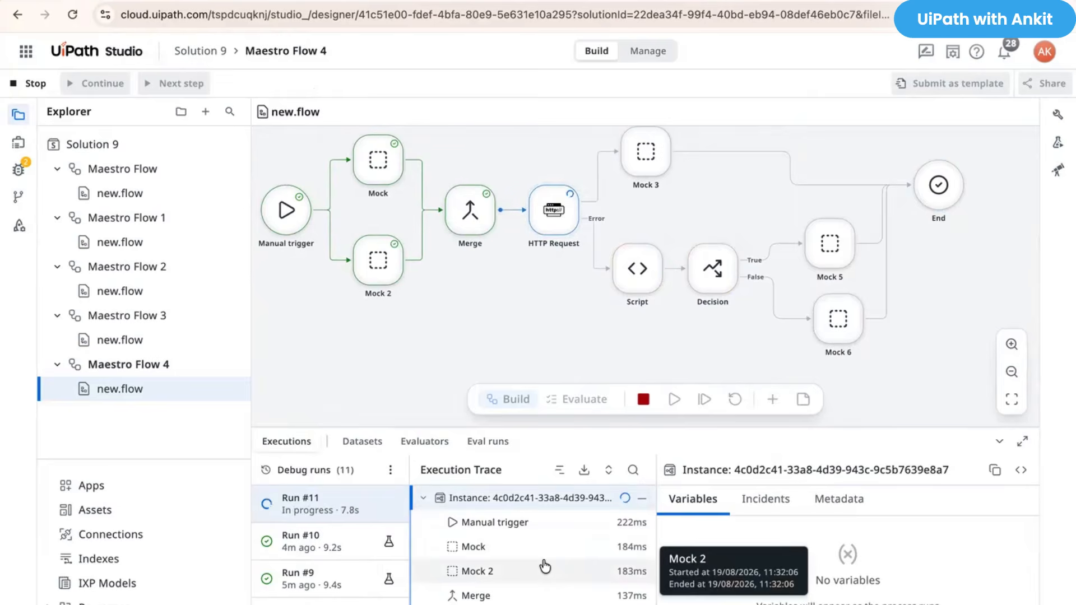
{"action": "left_click_drag", "start_coordinate": [542, 428], "coordinate": [542, 386]}
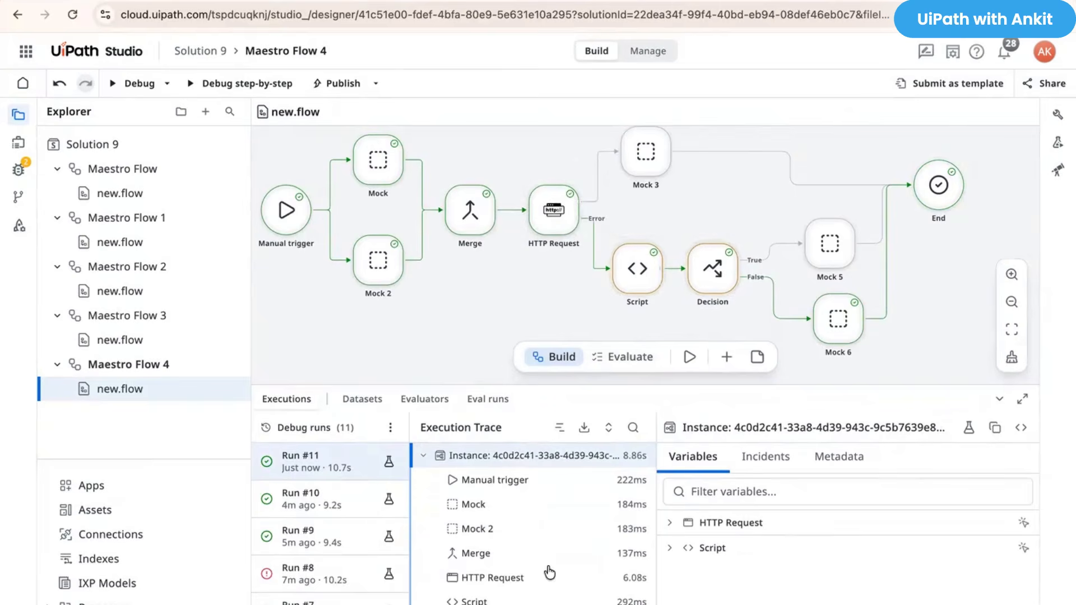
Step: Examine the Script and Decision entries in the execution trace, including the Script's errorcode output and the httpRequest1.output values
{"action": "scroll", "coordinate": [549, 572], "scroll_direction": "down", "scroll_amount": 1}
{"action": "left_click", "coordinate": [512, 554]}
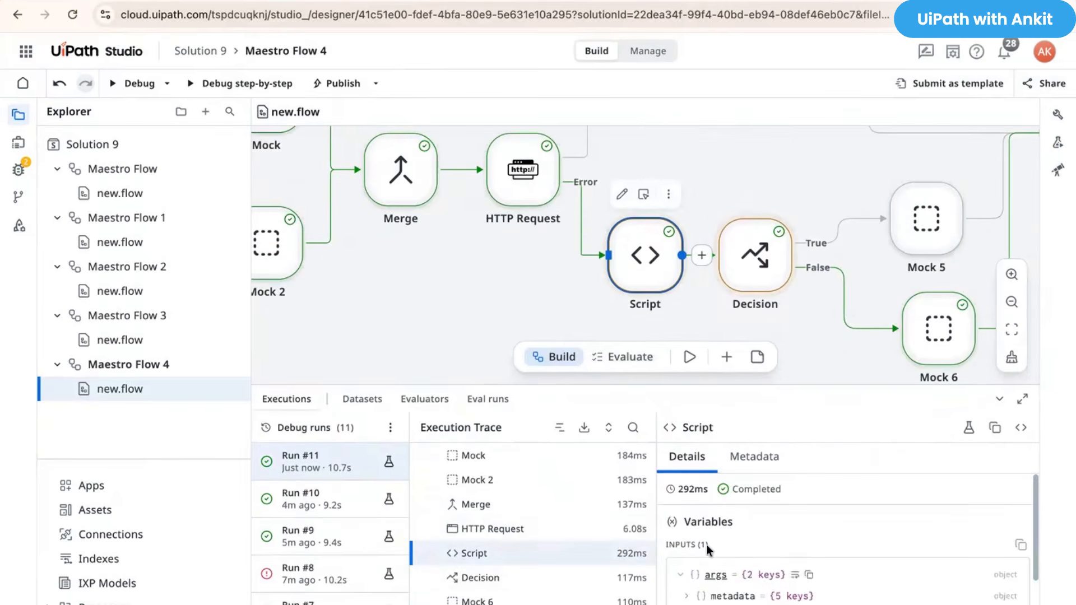
{"action": "scroll", "coordinate": [846, 538], "scroll_direction": "down", "scroll_amount": 2}
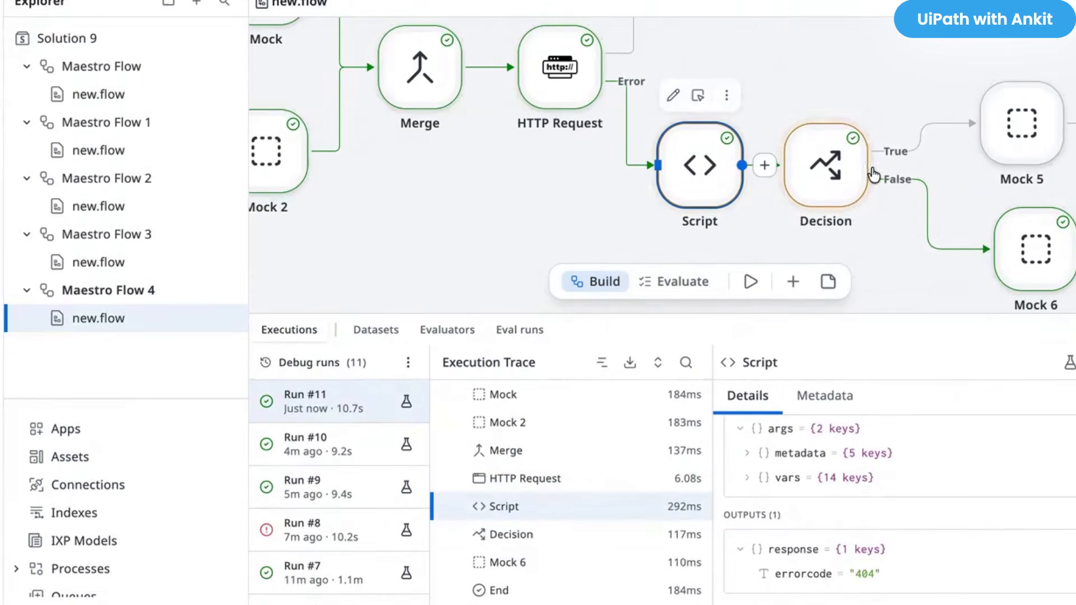
{"action": "mouse_move", "coordinate": [809, 173]}
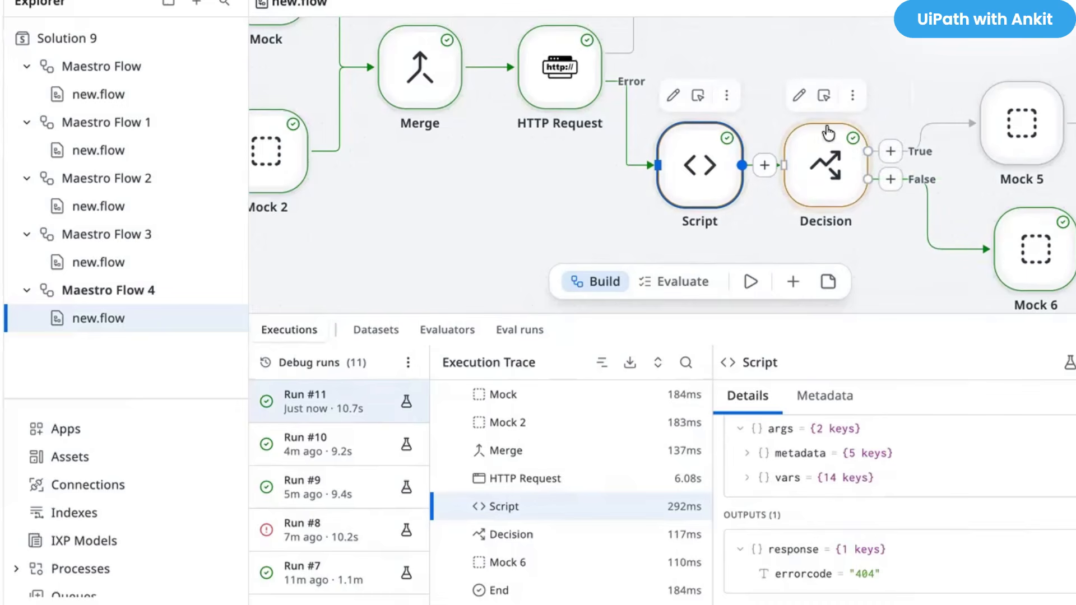
{"action": "left_click", "coordinate": [572, 534]}
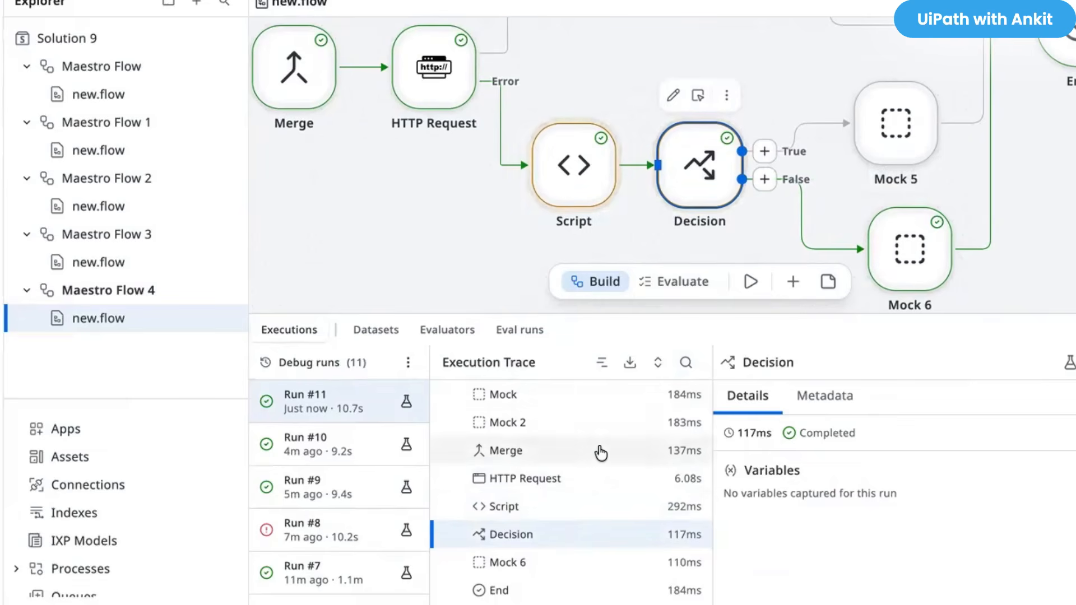
{"action": "left_click", "coordinate": [617, 506]}
{"action": "scroll", "coordinate": [785, 471], "scroll_direction": "down", "scroll_amount": 3}
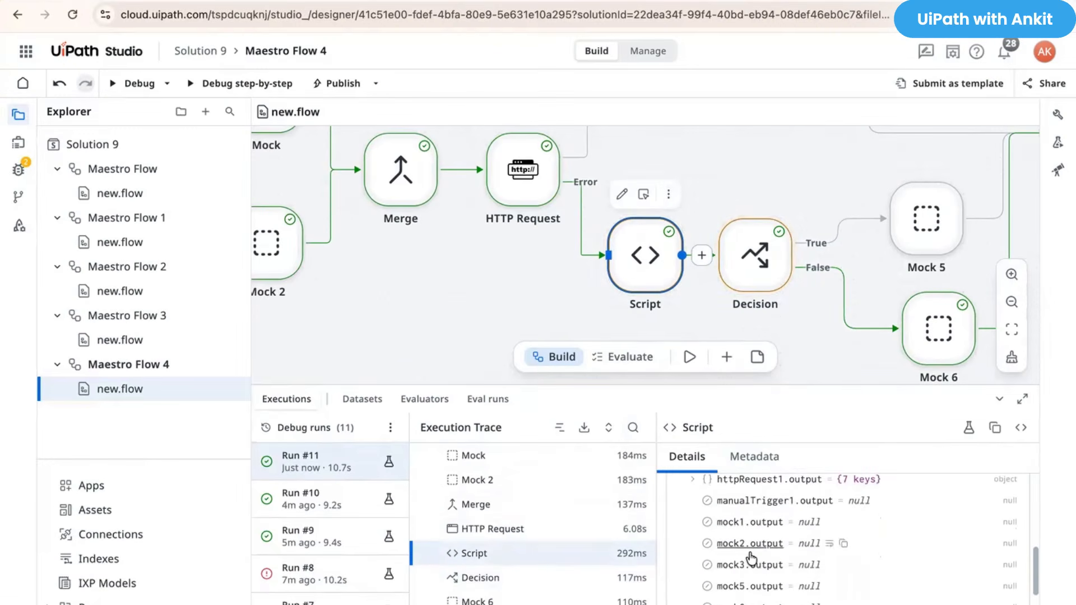
{"action": "left_click", "coordinate": [754, 423]}
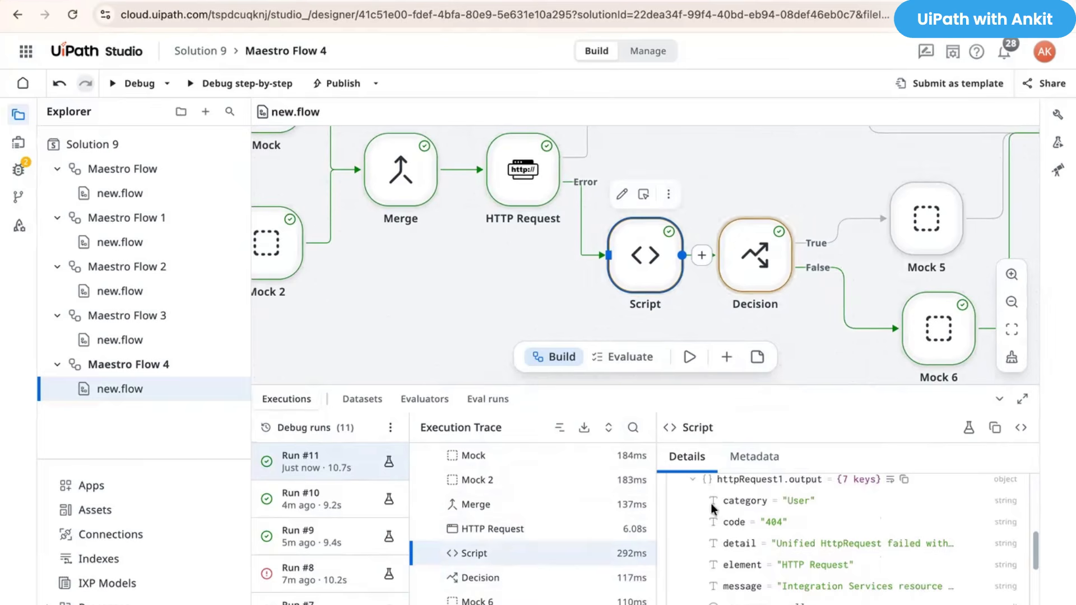
{"action": "scroll", "coordinate": [785, 511], "scroll_direction": "down", "scroll_amount": 1}
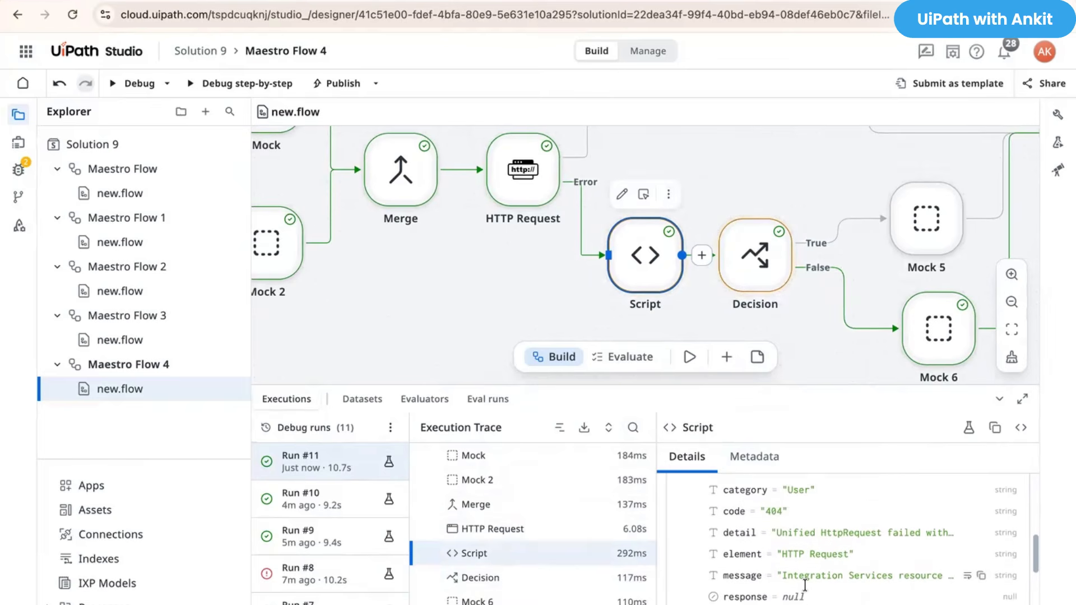
{"action": "scroll", "coordinate": [829, 513], "scroll_direction": "up", "scroll_amount": 2}
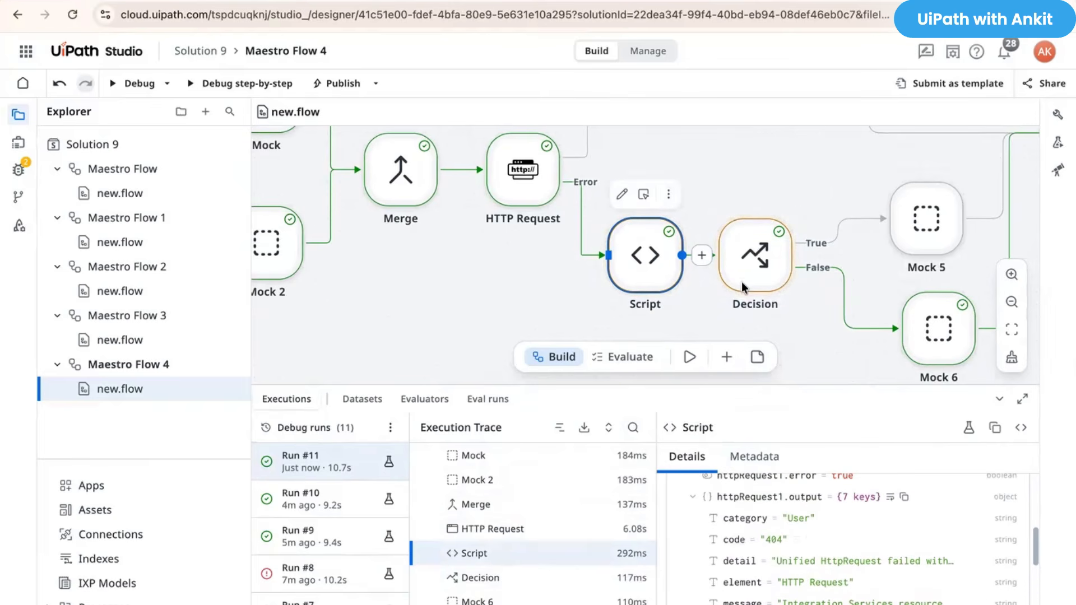
Step: Correct the Decision condition to $vars.script1.output.errorcode==="404", close its properties and start another debug run
{"action": "mouse_move", "coordinate": [751, 247]}
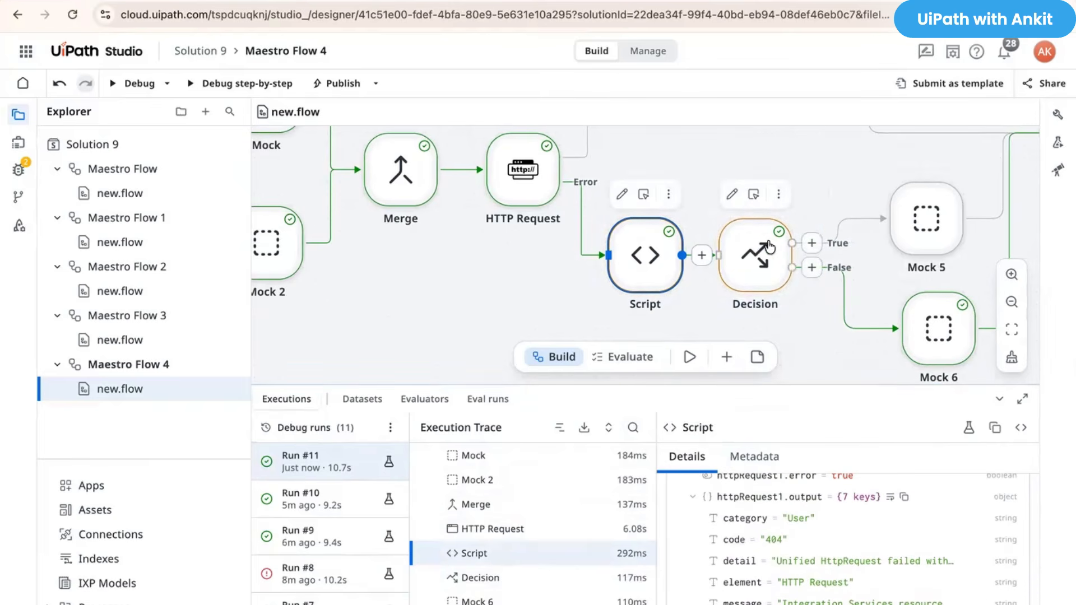
{"action": "left_click", "coordinate": [731, 197]}
{"action": "left_click", "coordinate": [514, 442]}
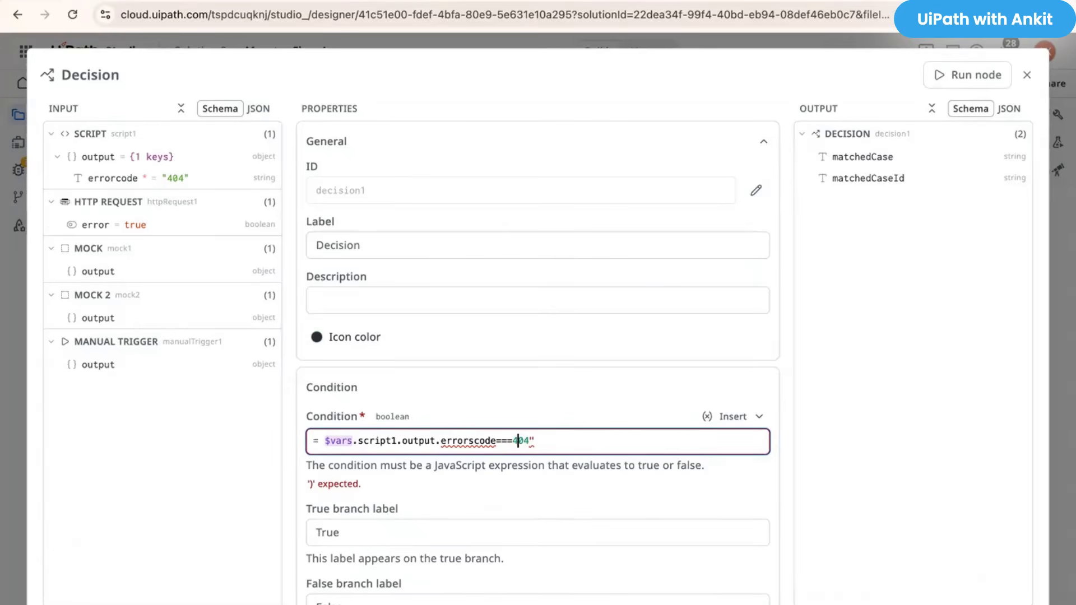
{"action": "type", "text": "\""}
{"action": "double_click", "coordinate": [458, 442]}
{"action": "left_click", "coordinate": [576, 446]}
{"action": "left_click", "coordinate": [467, 439]}
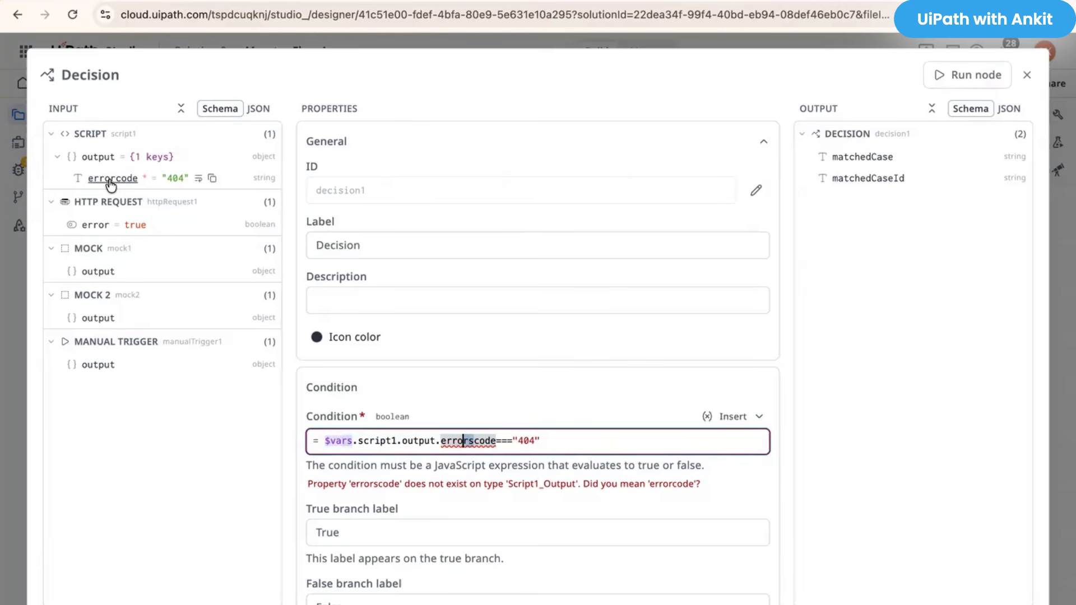
{"action": "left_click_drag", "start_coordinate": [496, 440], "coordinate": [305, 439]}
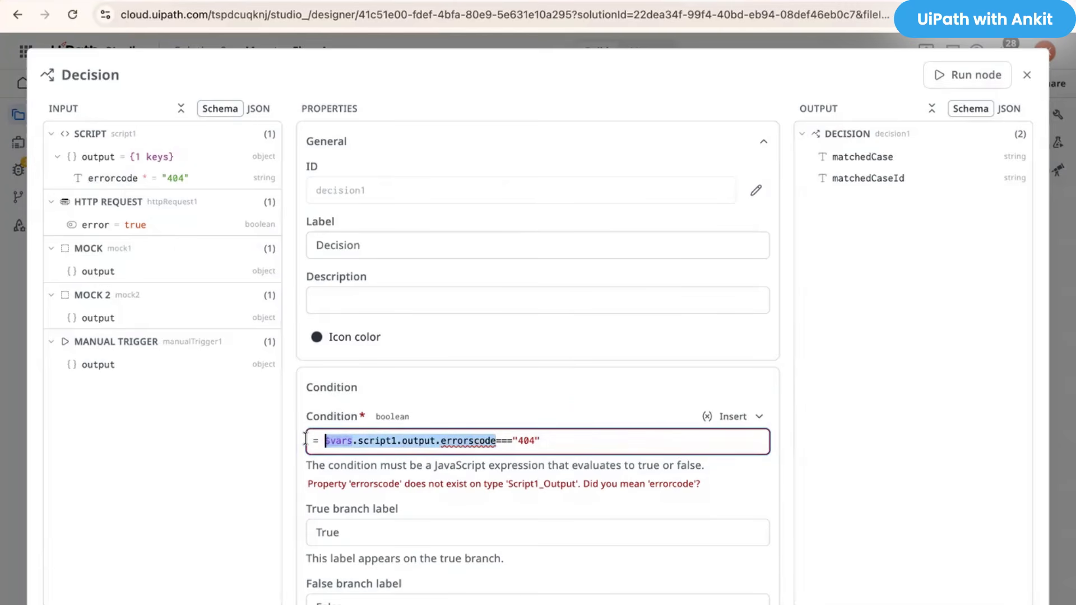
{"action": "type", "text": "$vars.script1.output.errorcode"}
{"action": "left_click", "coordinate": [499, 416]}
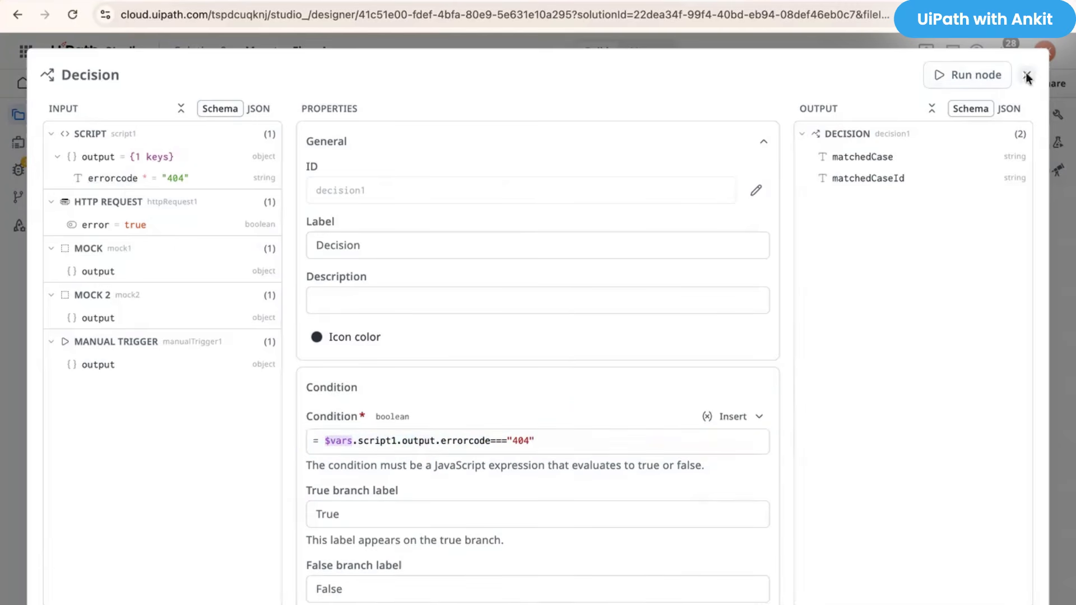
{"action": "left_click", "coordinate": [1028, 77]}
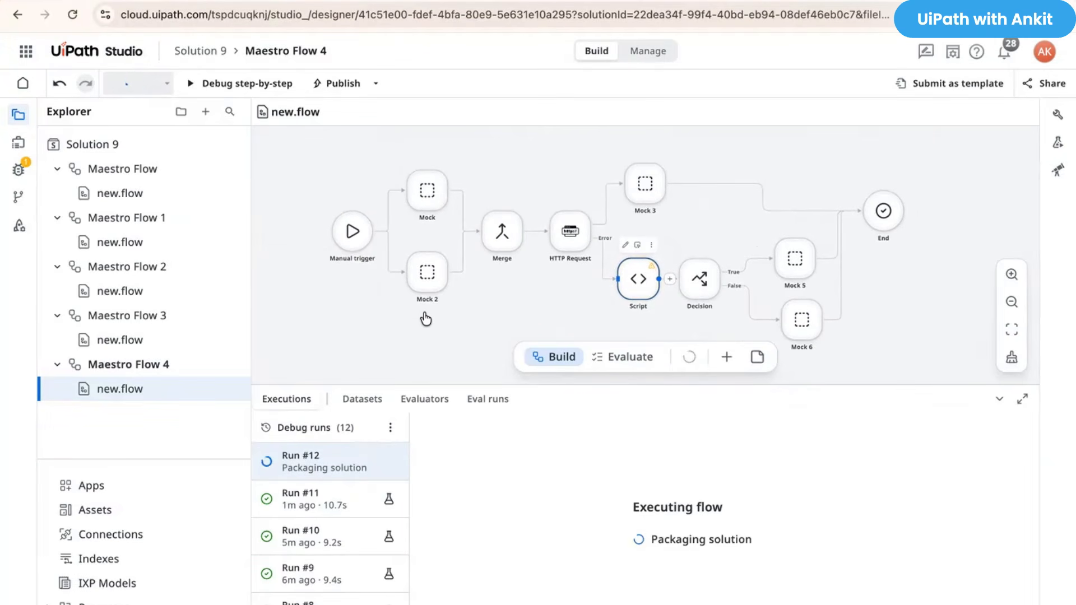
Step: Examine the path executed by the latest debug run and review the Script node's code and error handling settings
{"action": "left_click", "coordinate": [1058, 143]}
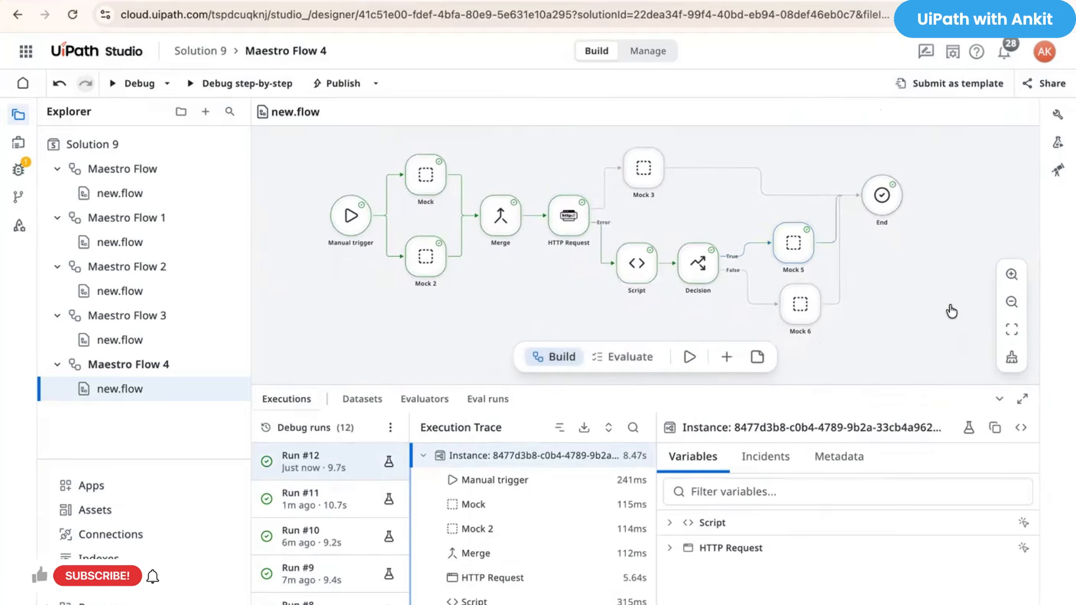
{"action": "scroll", "coordinate": [920, 300], "scroll_direction": "up", "scroll_amount": 3}
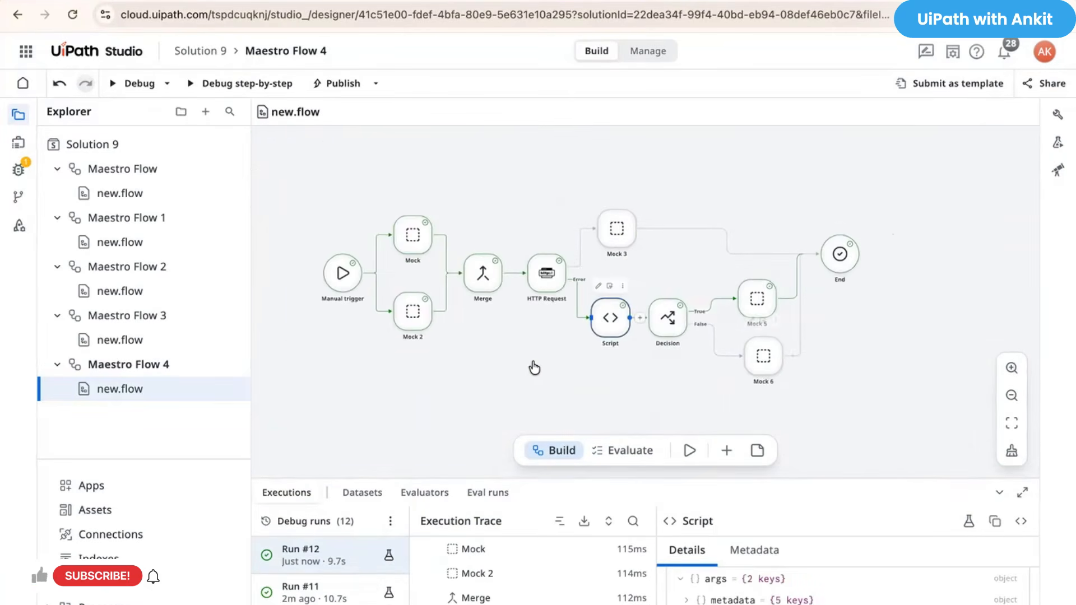
{"action": "scroll", "coordinate": [586, 392], "scroll_direction": "up", "scroll_amount": 3}
{"action": "scroll", "coordinate": [583, 387], "scroll_direction": "up", "scroll_amount": 2}
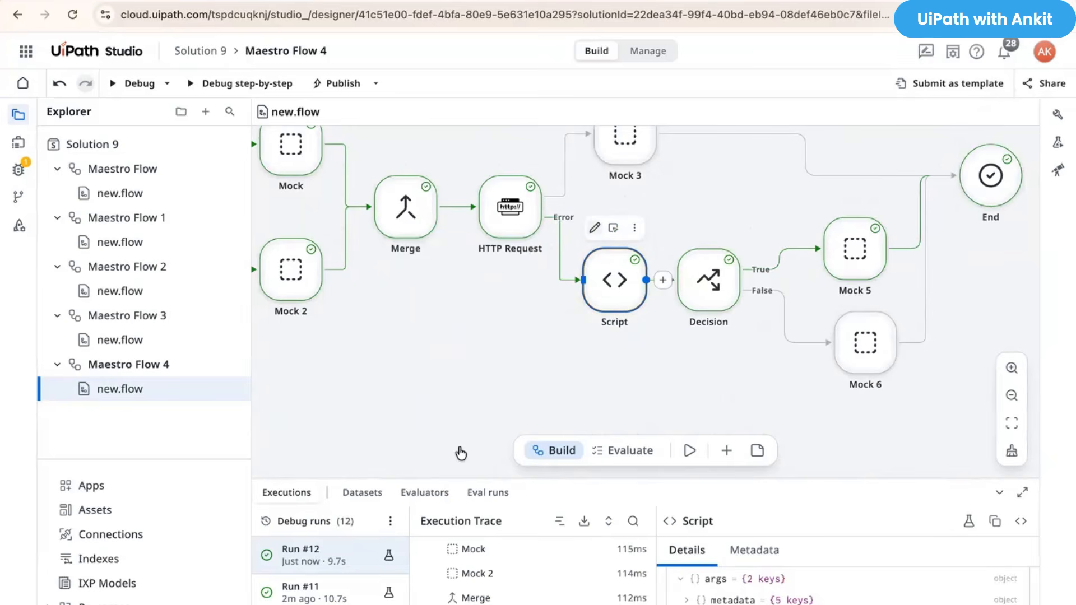
{"action": "scroll", "coordinate": [538, 440], "scroll_direction": "down", "scroll_amount": 3}
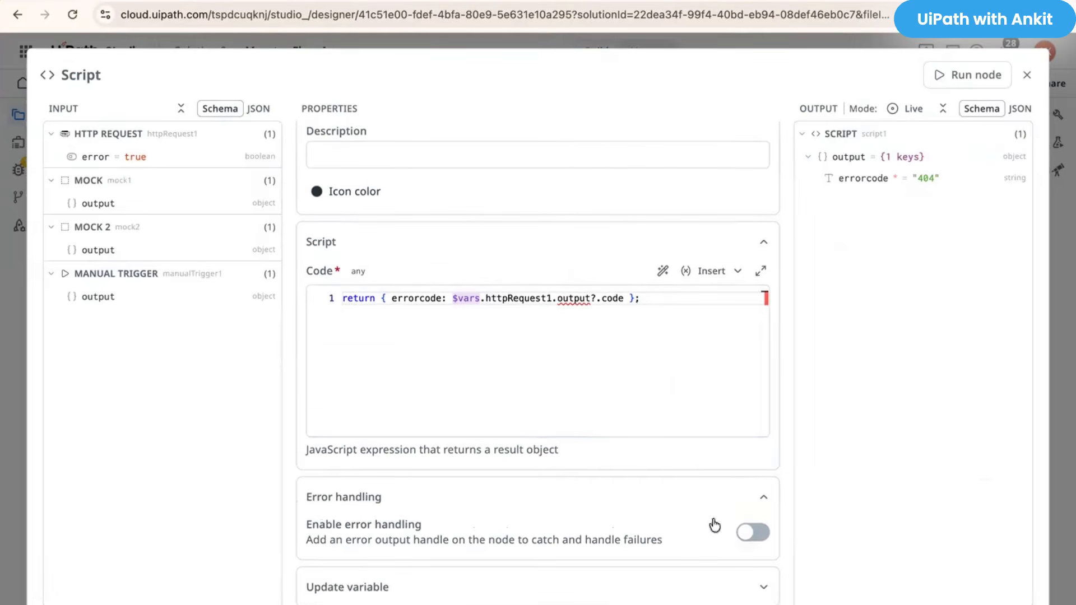
Step: Enable error handling on the Script node, close its properties and select the Decision node in the flow
{"action": "left_click", "coordinate": [758, 536]}
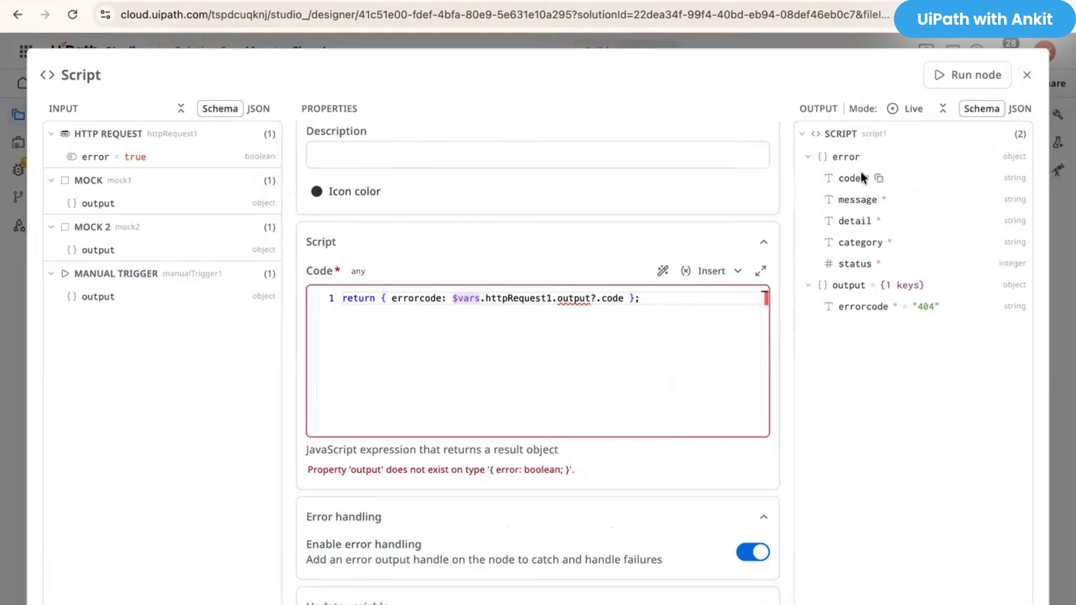
{"action": "left_click", "coordinate": [1027, 75]}
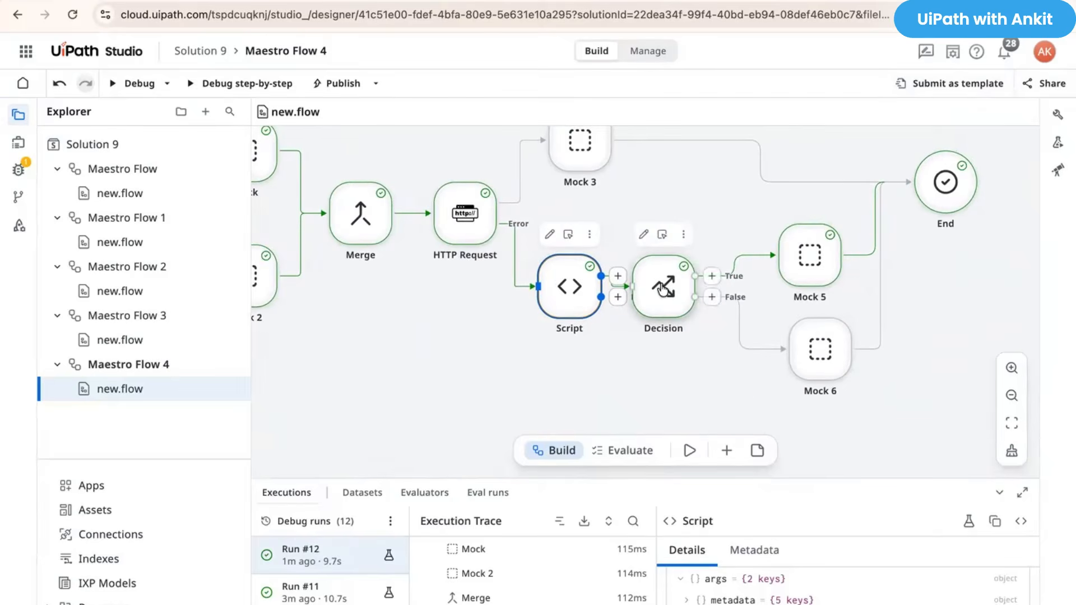
{"action": "left_click", "coordinate": [662, 288]}
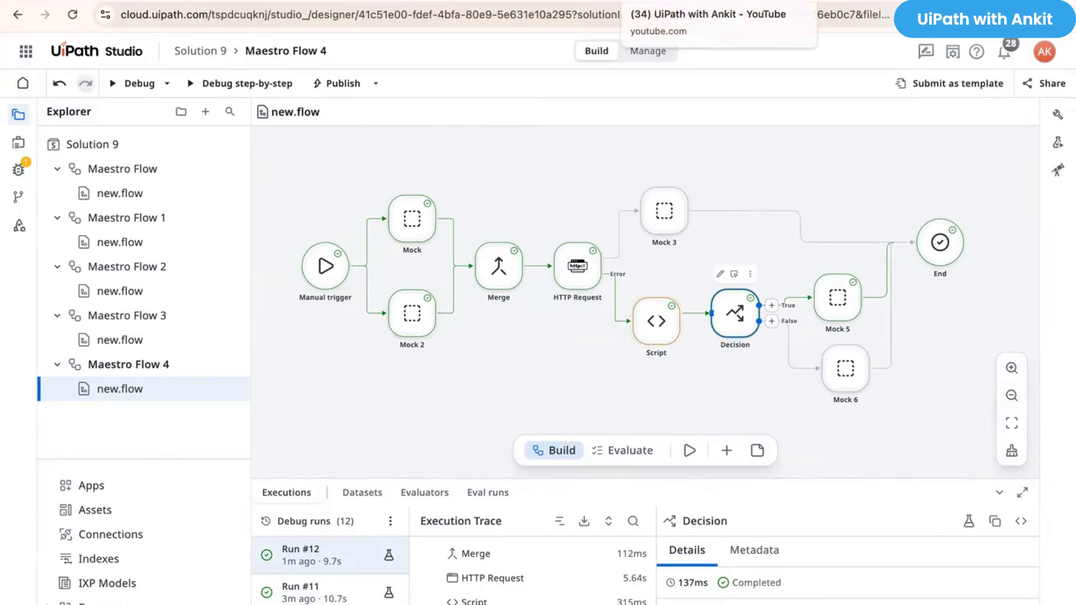
Step: Switch to the YouTube channel page and browse its UiPath video sections, including the Maestro Flow, API Workflow and Github Integration tutorials
{"action": "left_click", "coordinate": [645, 1]}
{"action": "scroll", "coordinate": [823, 463], "scroll_direction": "down", "scroll_amount": 6}
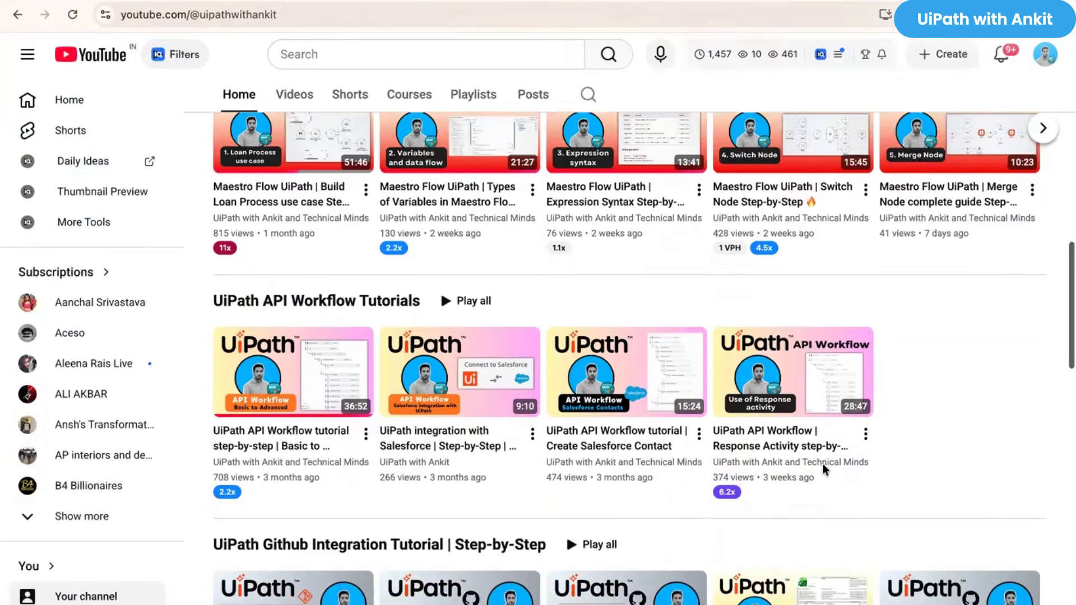
{"action": "scroll", "coordinate": [824, 473], "scroll_direction": "down", "scroll_amount": 4}
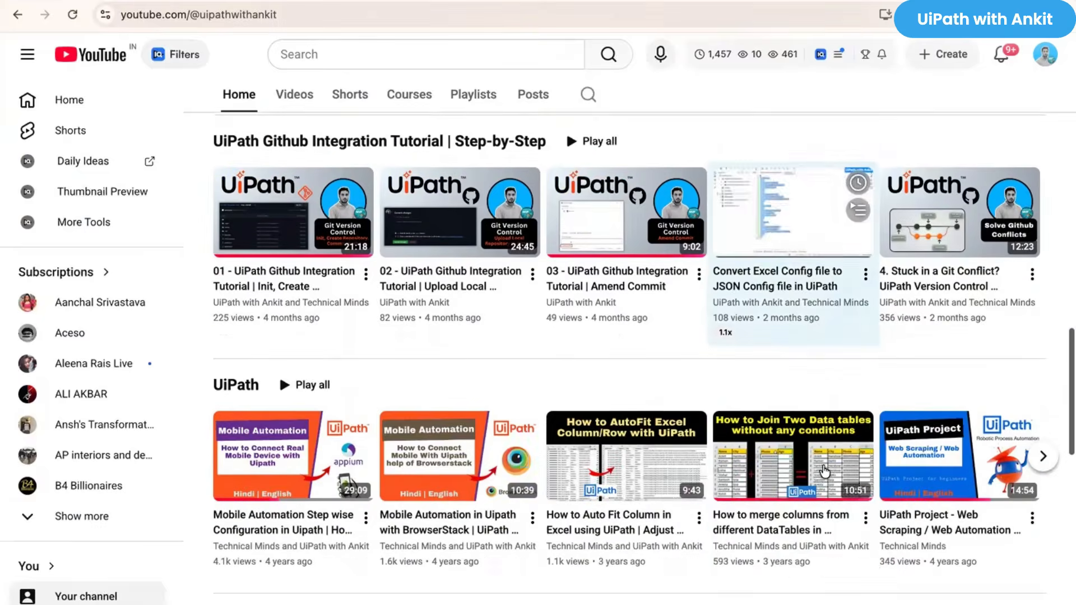
{"action": "scroll", "coordinate": [823, 473], "scroll_direction": "up", "scroll_amount": 12}
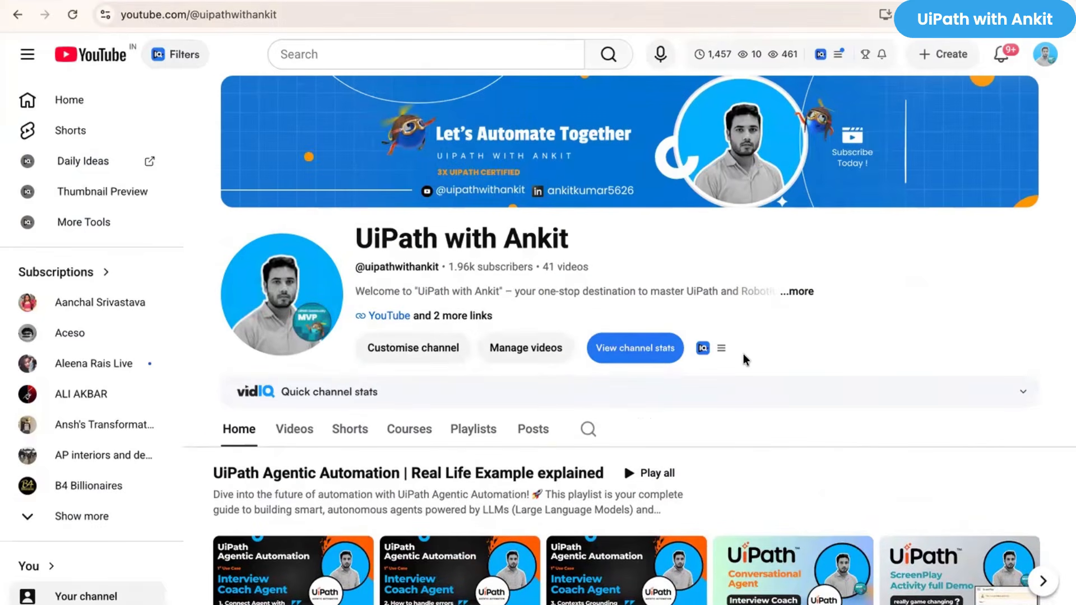
{"action": "scroll", "coordinate": [752, 343], "scroll_direction": "down", "scroll_amount": 14}
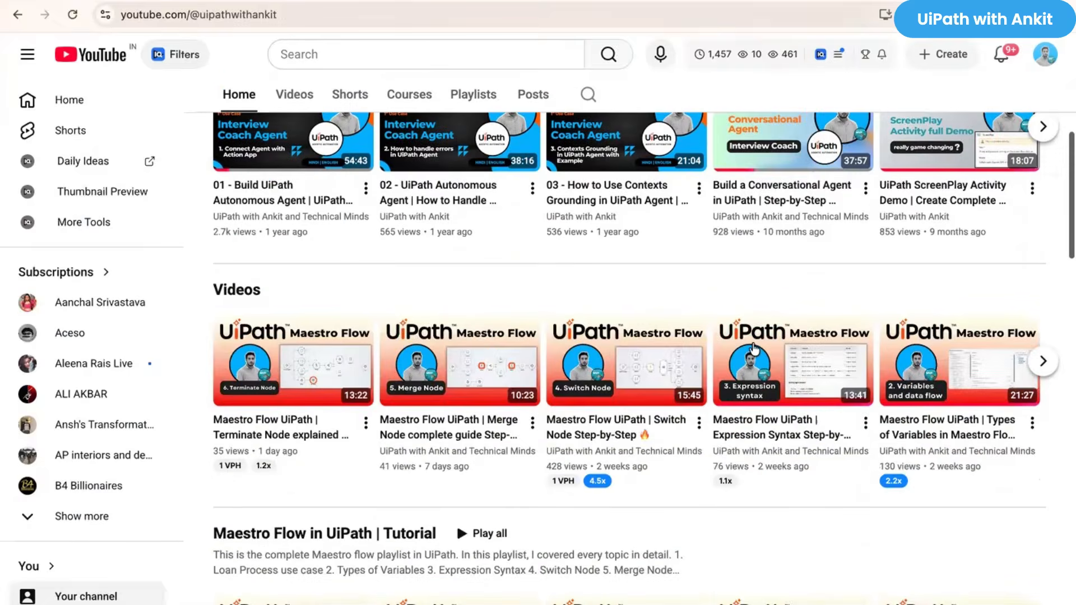
{"action": "scroll", "coordinate": [754, 350], "scroll_direction": "up", "scroll_amount": 5}
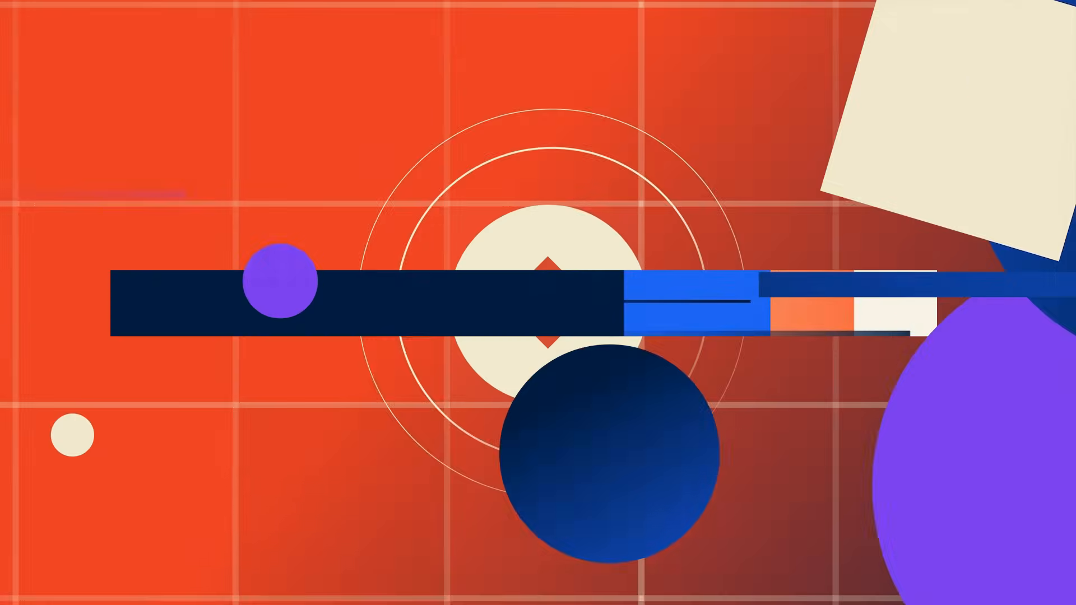